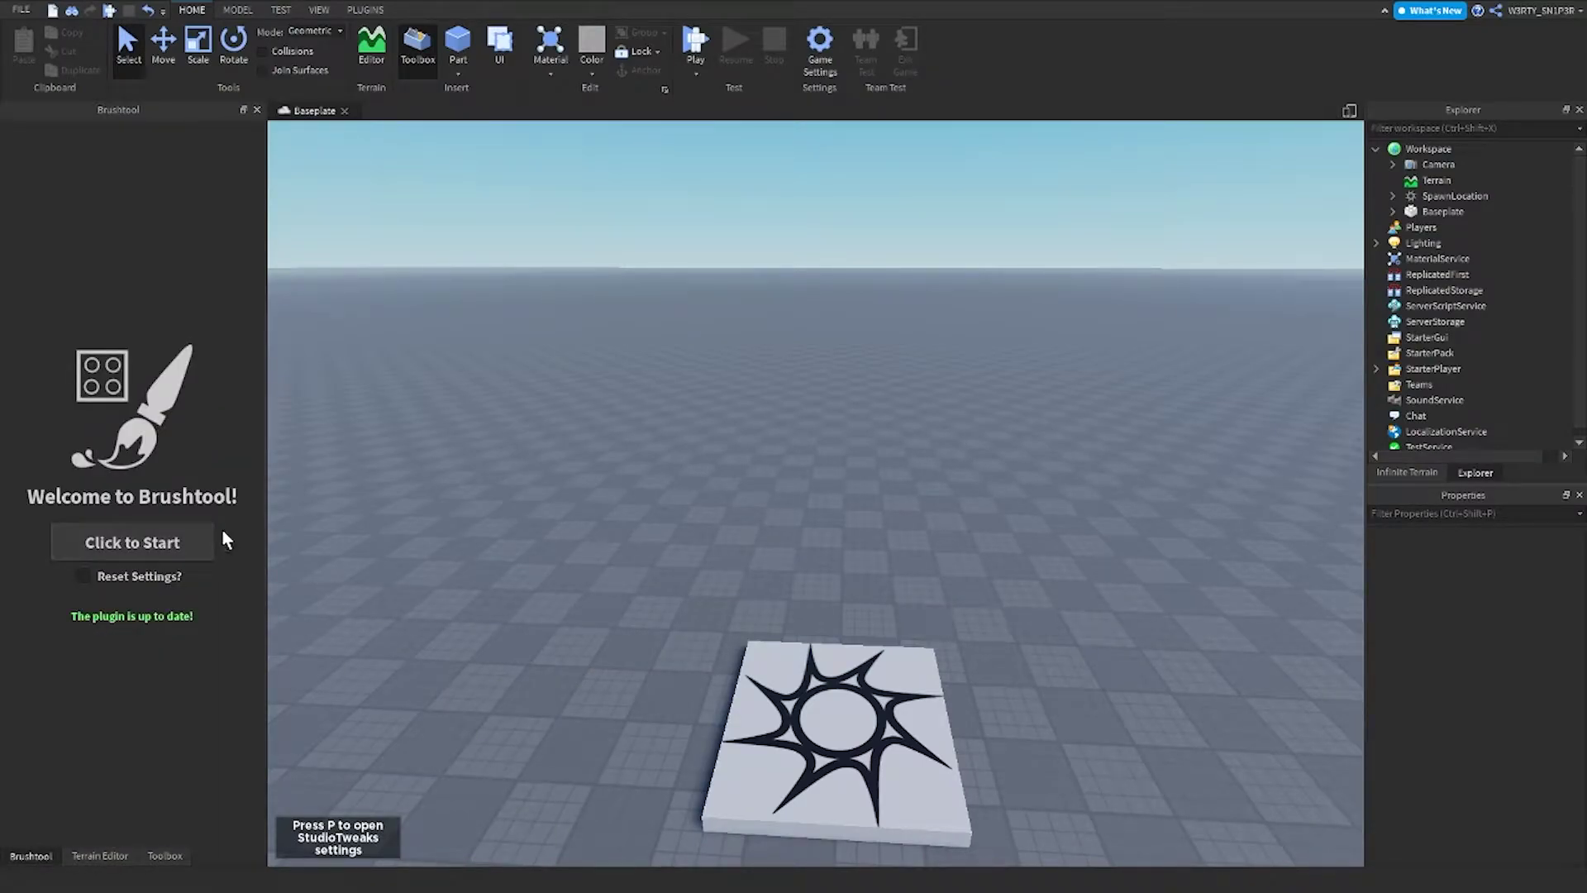
Step: Start Brushtool and activate the brush with only the Tree brush enabled
click(146, 543)
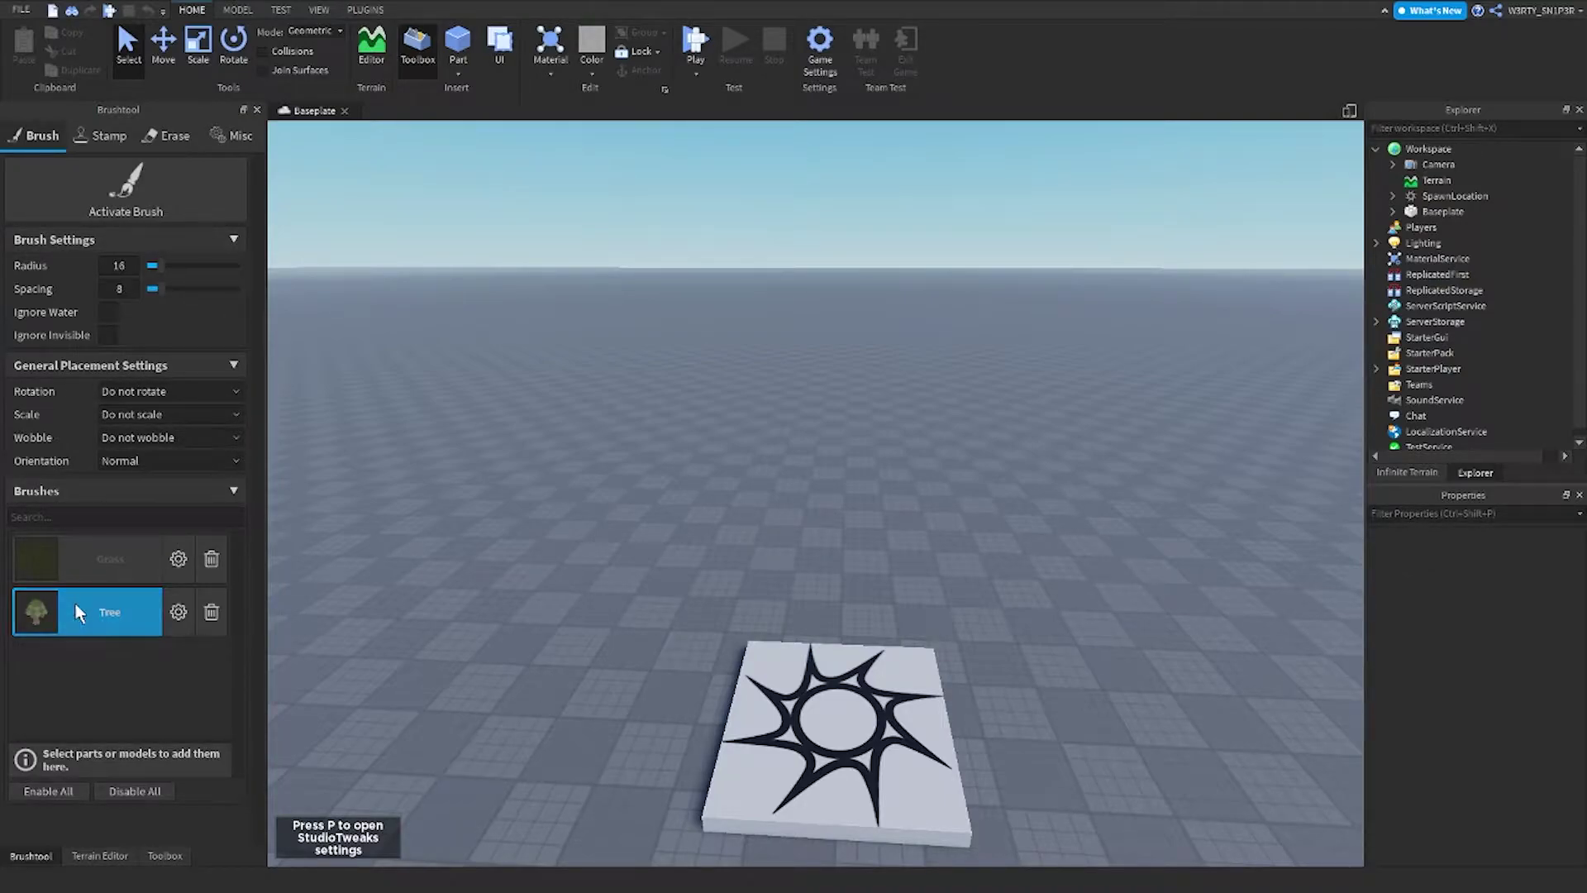
click(183, 174)
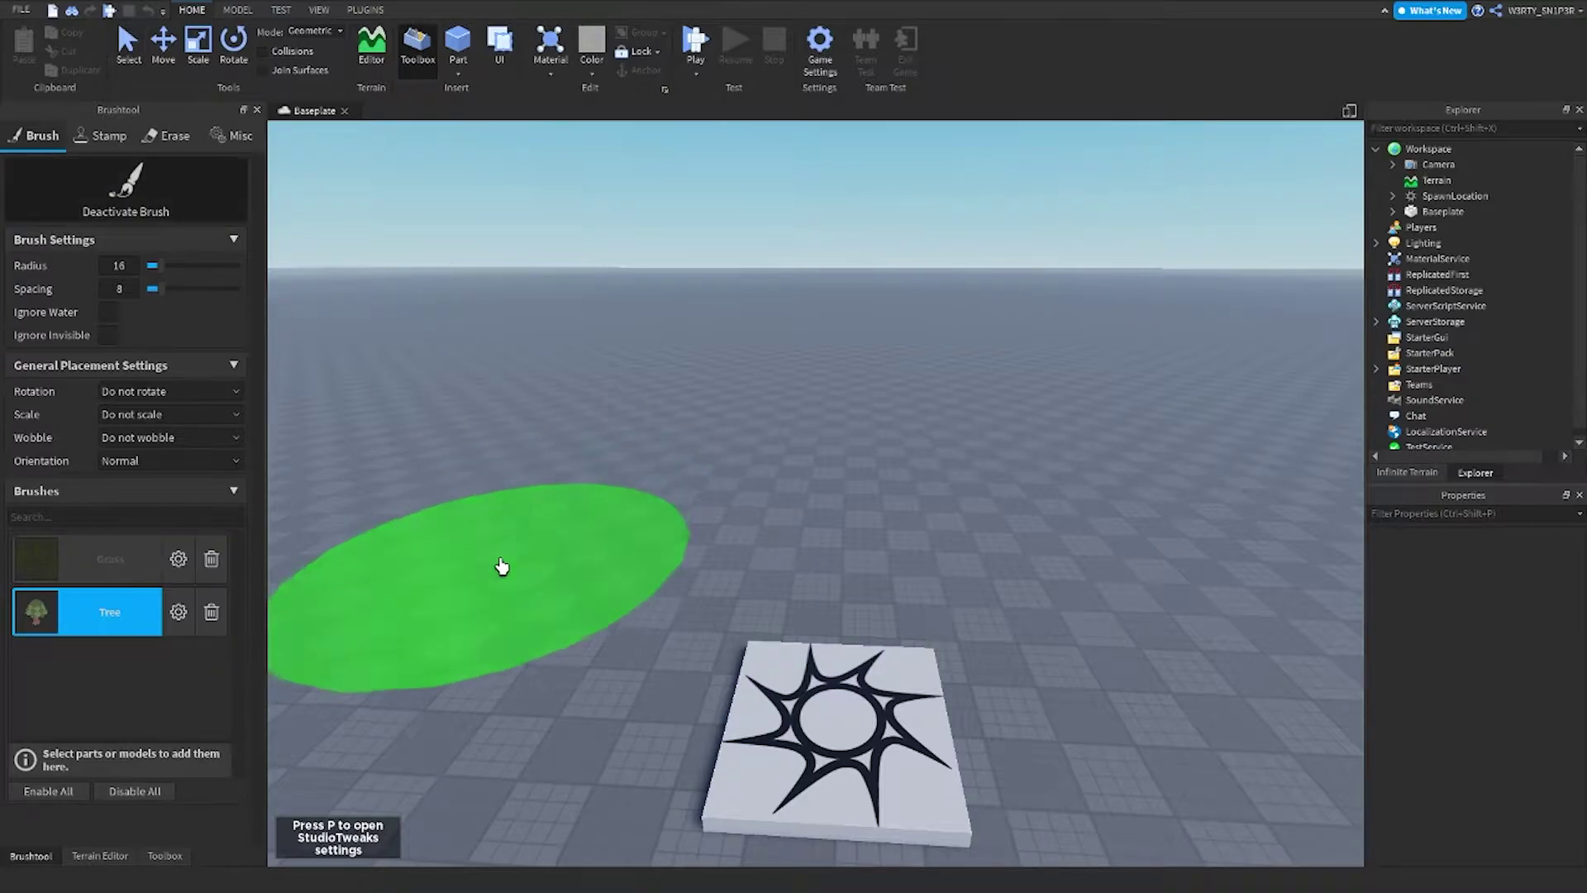
Step: Try painting trees across the baseplate and undo the stroke
mouse_move(499, 567)
mouse_down()
mouse_move(709, 496)
mouse_move(1154, 680)
mouse_move(992, 664)
mouse_up()
right_drag(992, 664, 1006, 644)
scroll(993, 664, down, 5)
scroll(975, 578, up, 3)
right_click(958, 542)
click(875, 595)
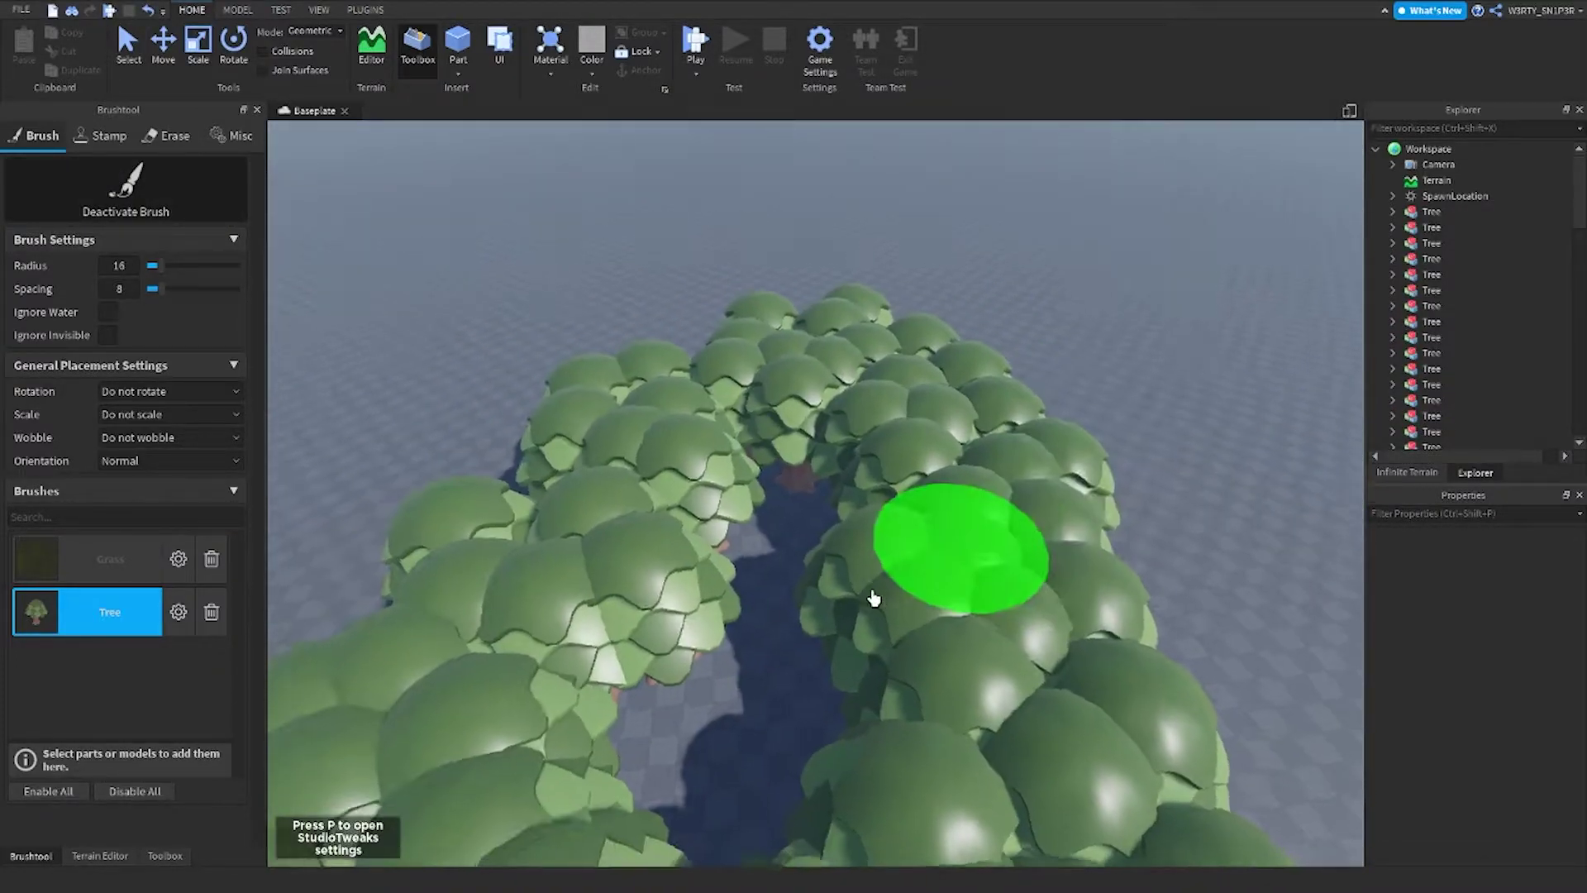
key(ctrl+z)
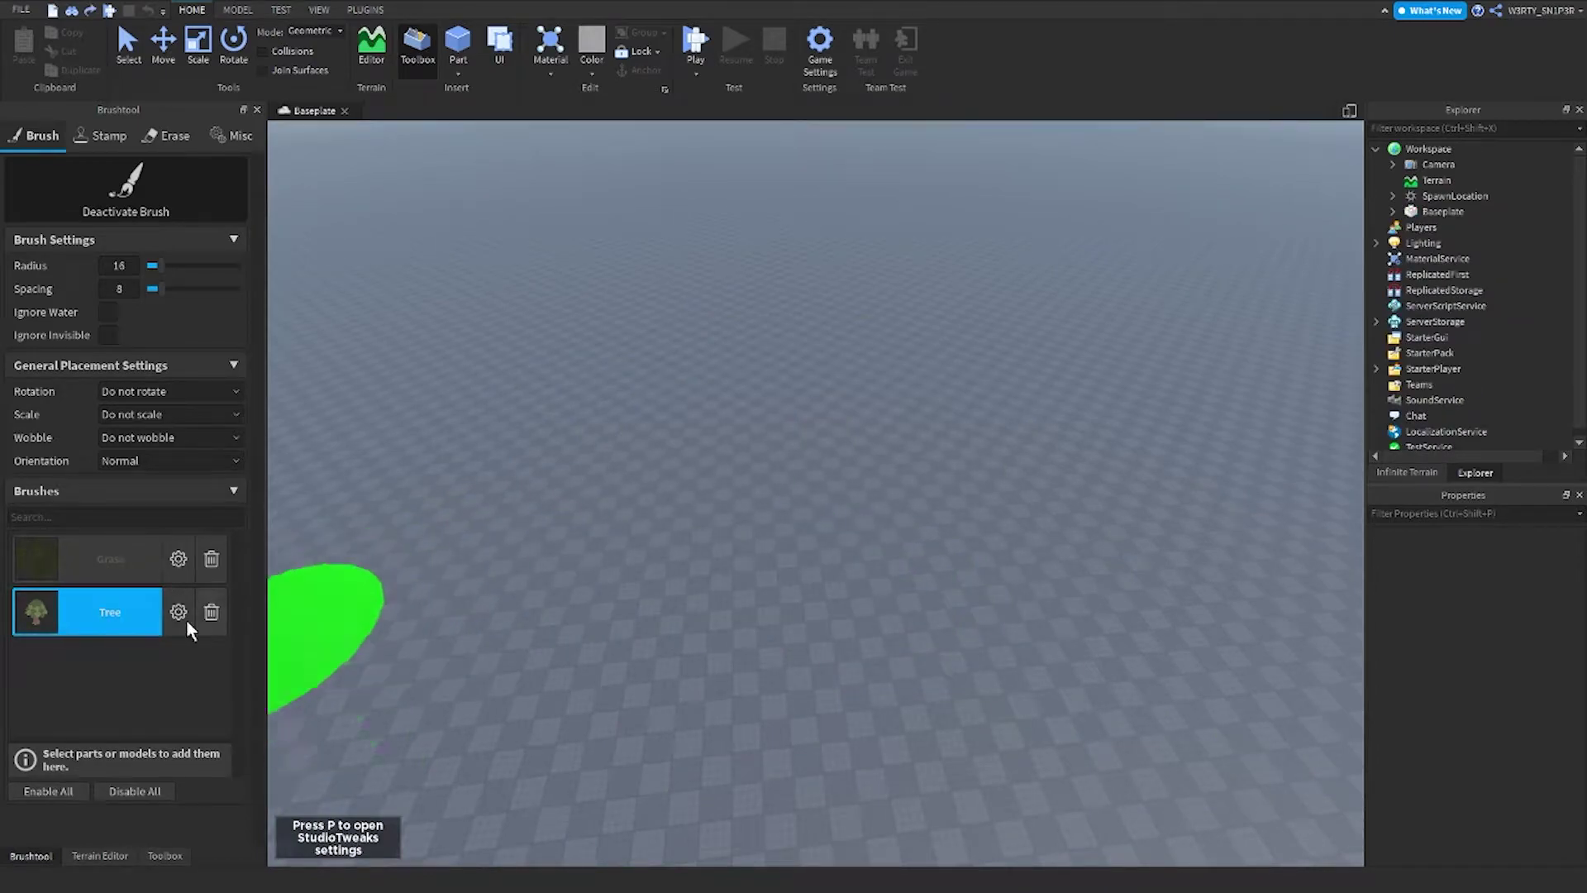
Step: Disable the Tree brush, enable the Grass brush and activate painting
click(141, 602)
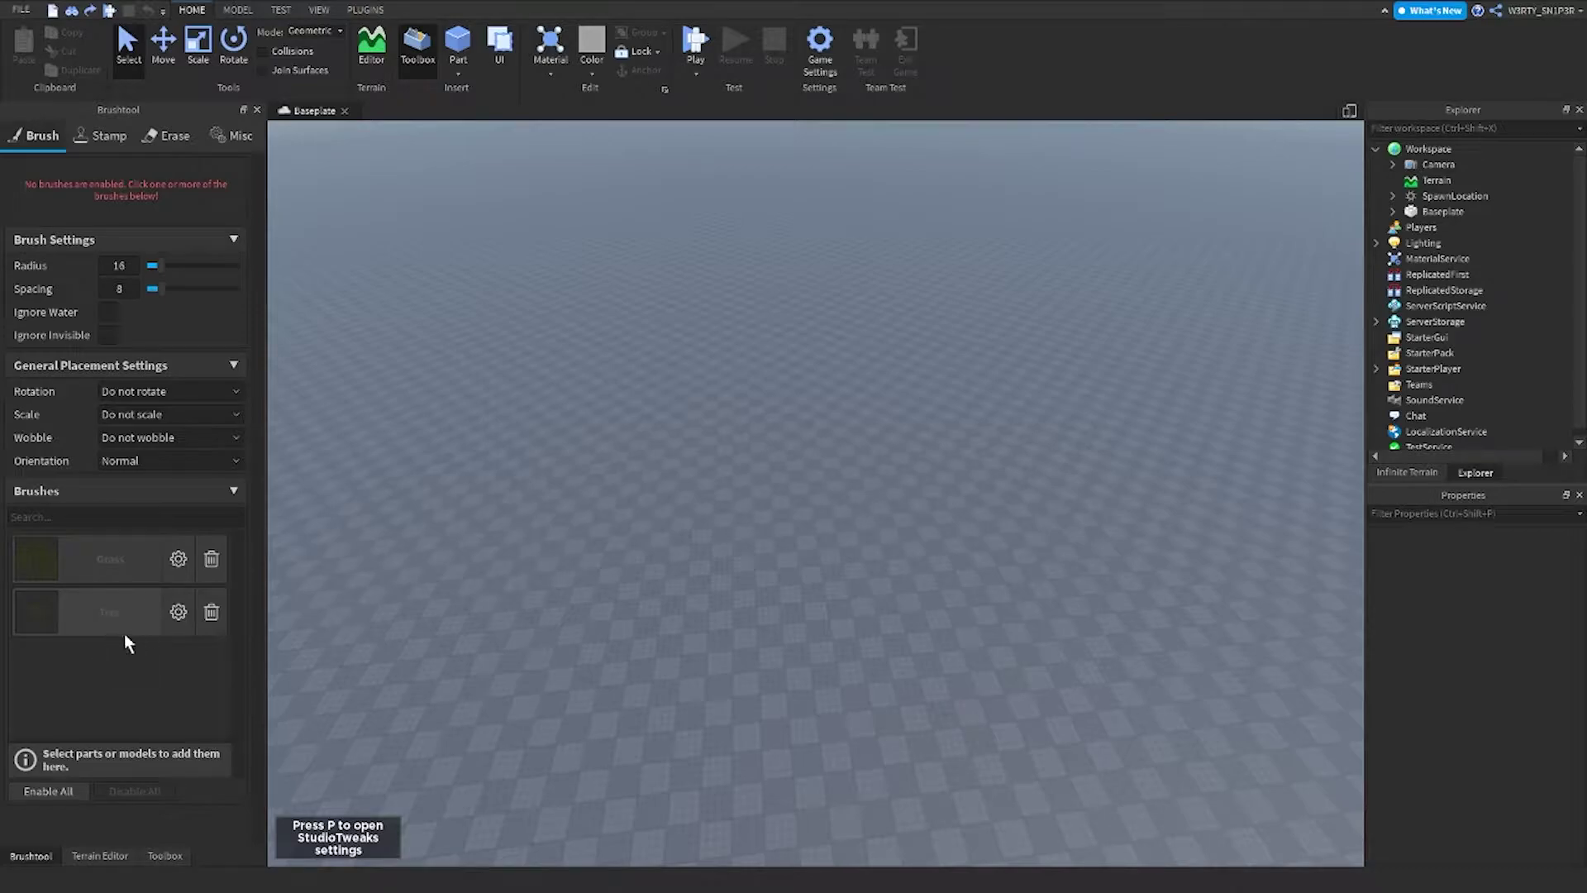
click(88, 547)
click(164, 198)
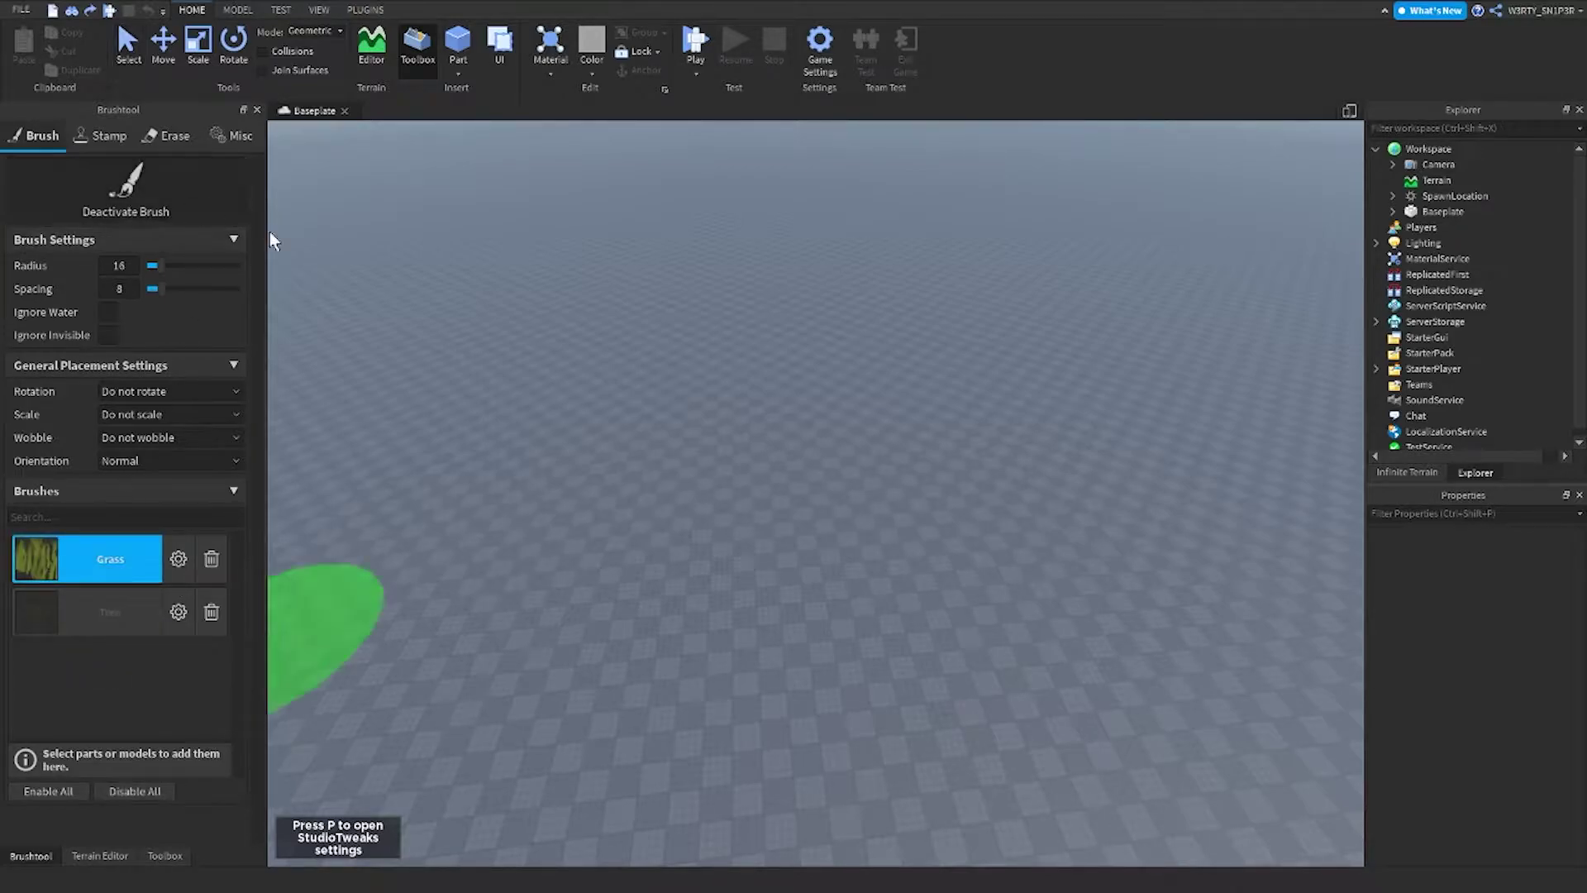
Step: Try painting grass clumps across the baseplate with the default placement settings and undo the stroke
mouse_move(610, 417)
mouse_down()
mouse_move(446, 621)
mouse_move(895, 475)
mouse_up()
scroll(849, 546, up, 10)
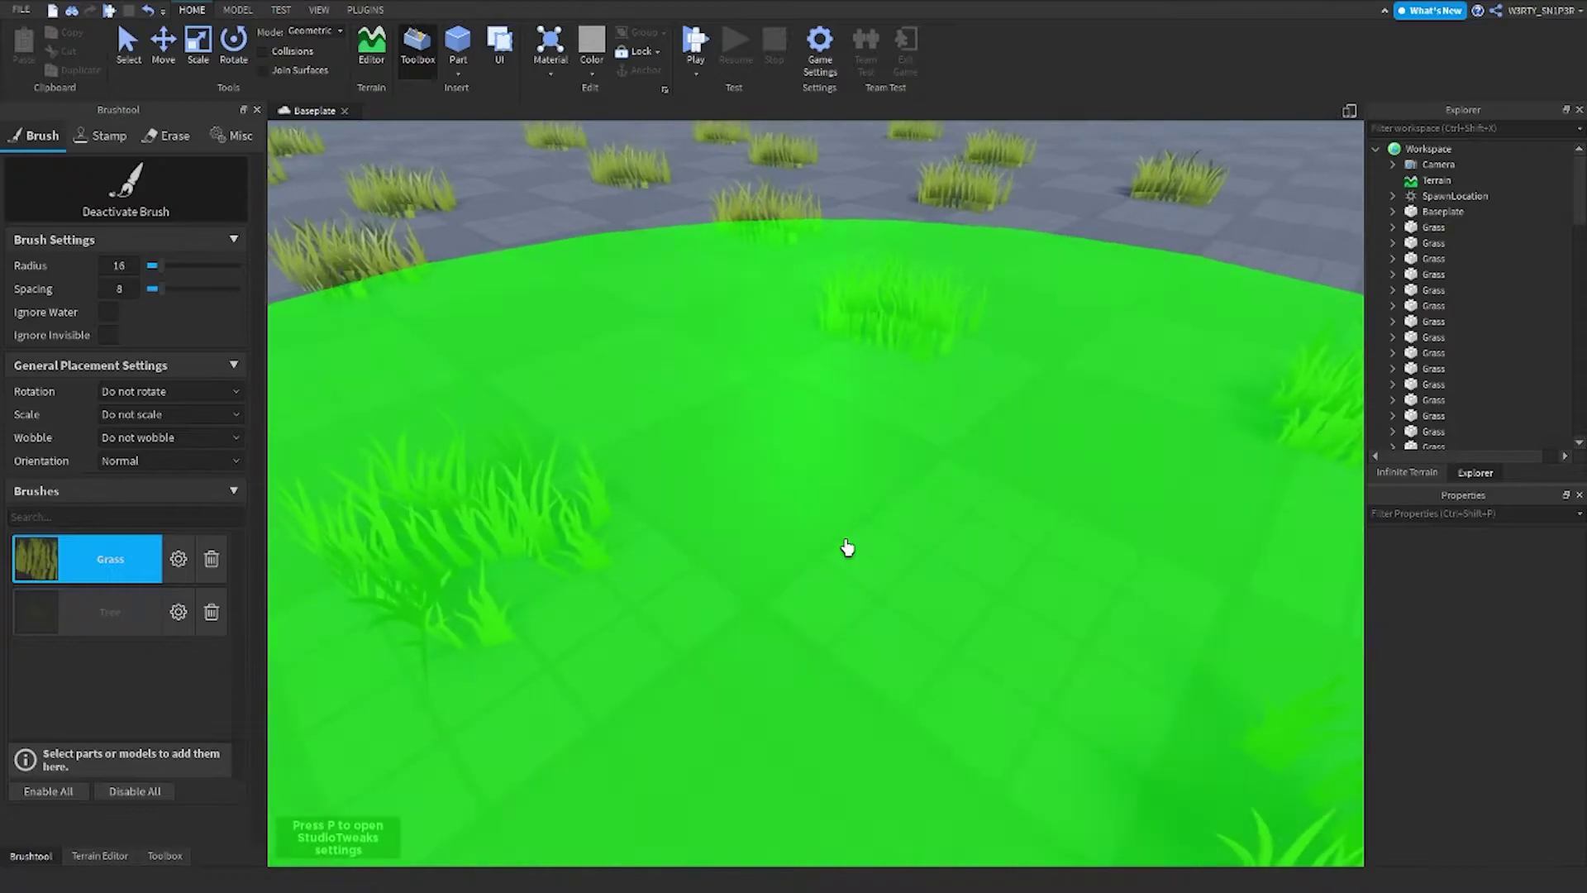
key(ctrl+z)
scroll(847, 548, down, 10)
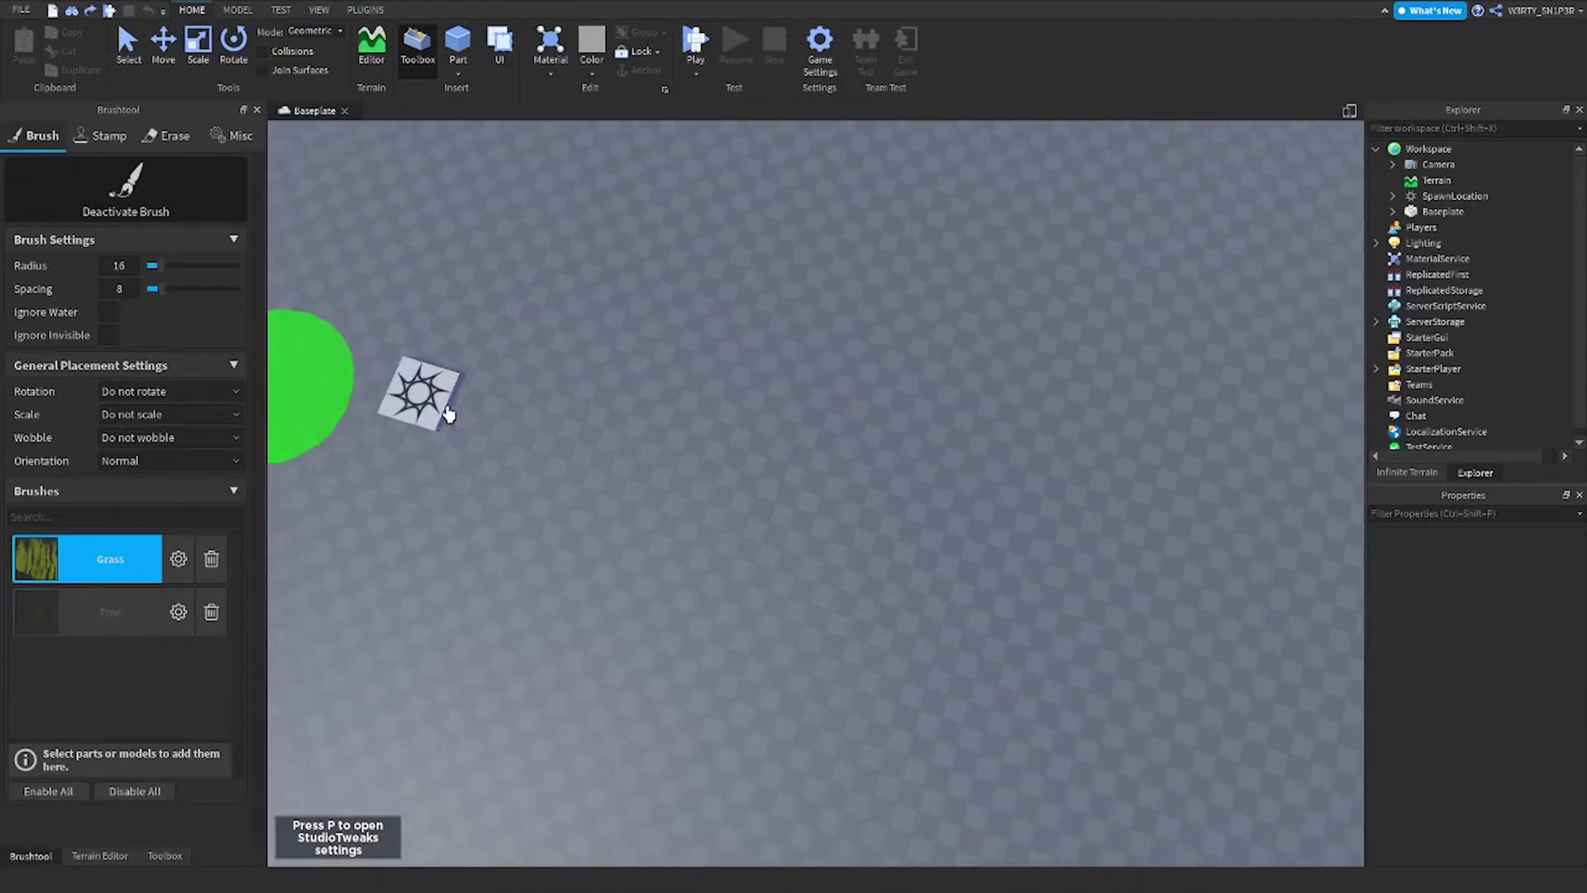
right_drag(450, 413, 509, 361)
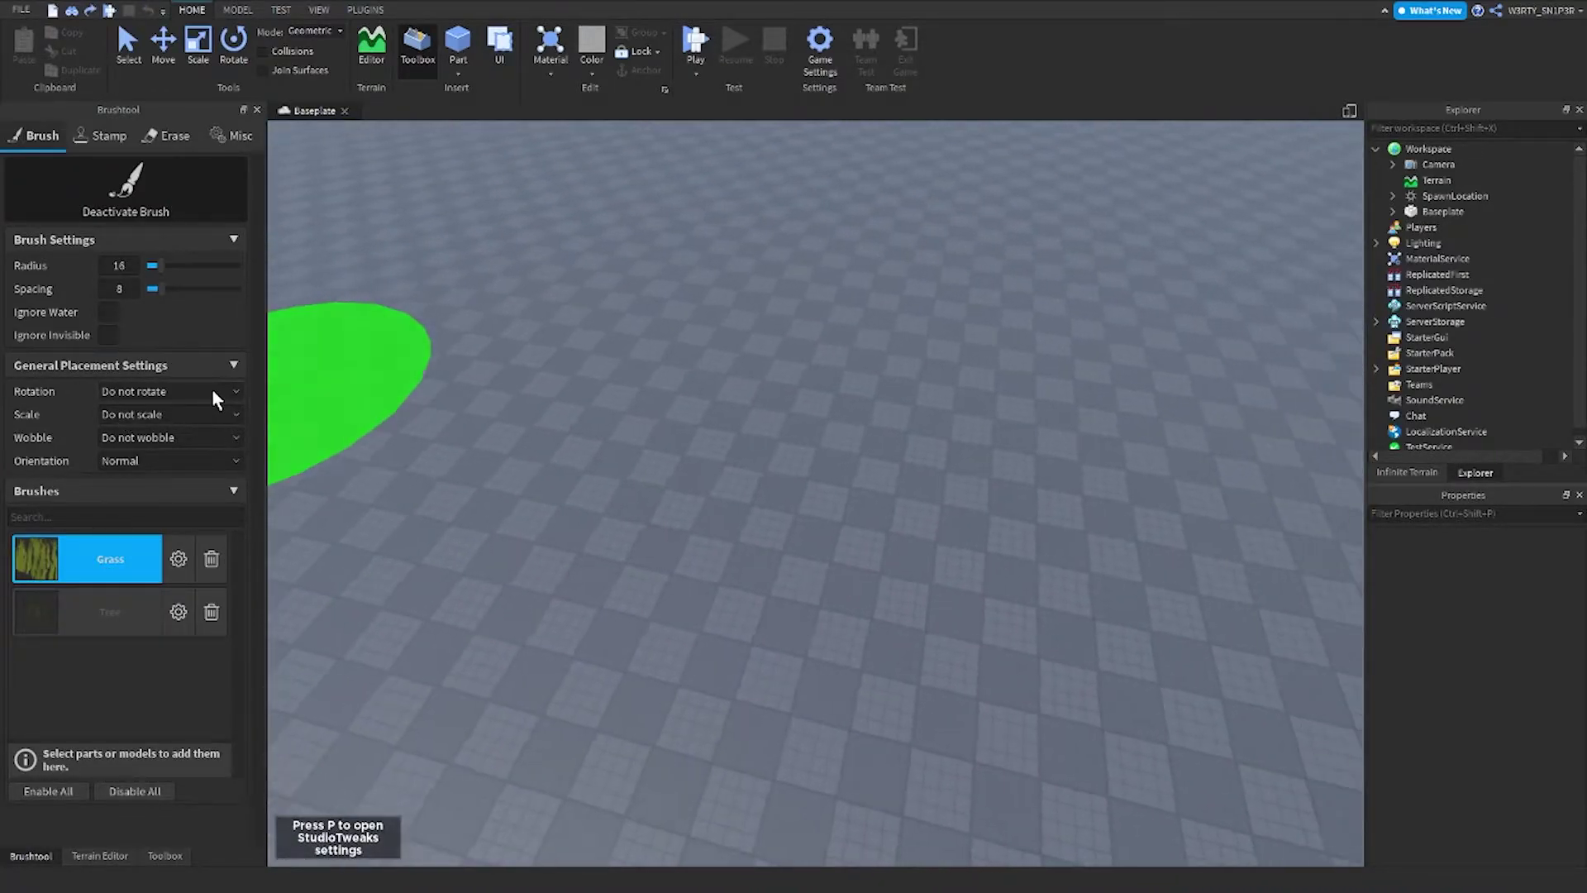
Step: Set the placement rotation to Random, test it with grass strokes on the baseplate and undo them
click(211, 390)
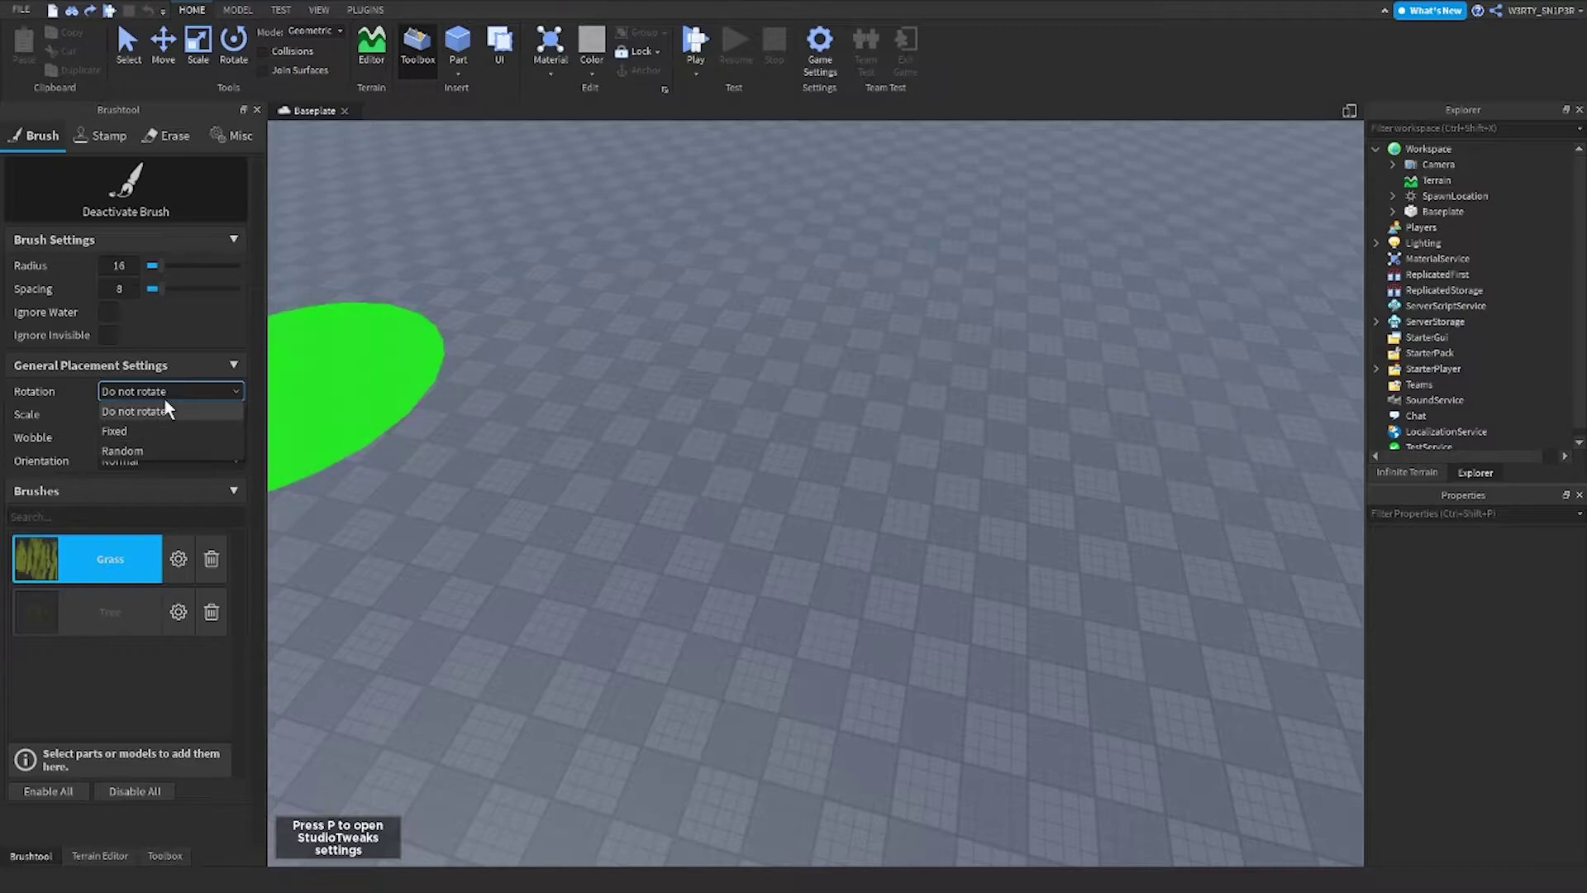
click(166, 451)
mouse_move(642, 524)
mouse_down()
mouse_move(637, 556)
mouse_move(699, 552)
mouse_up()
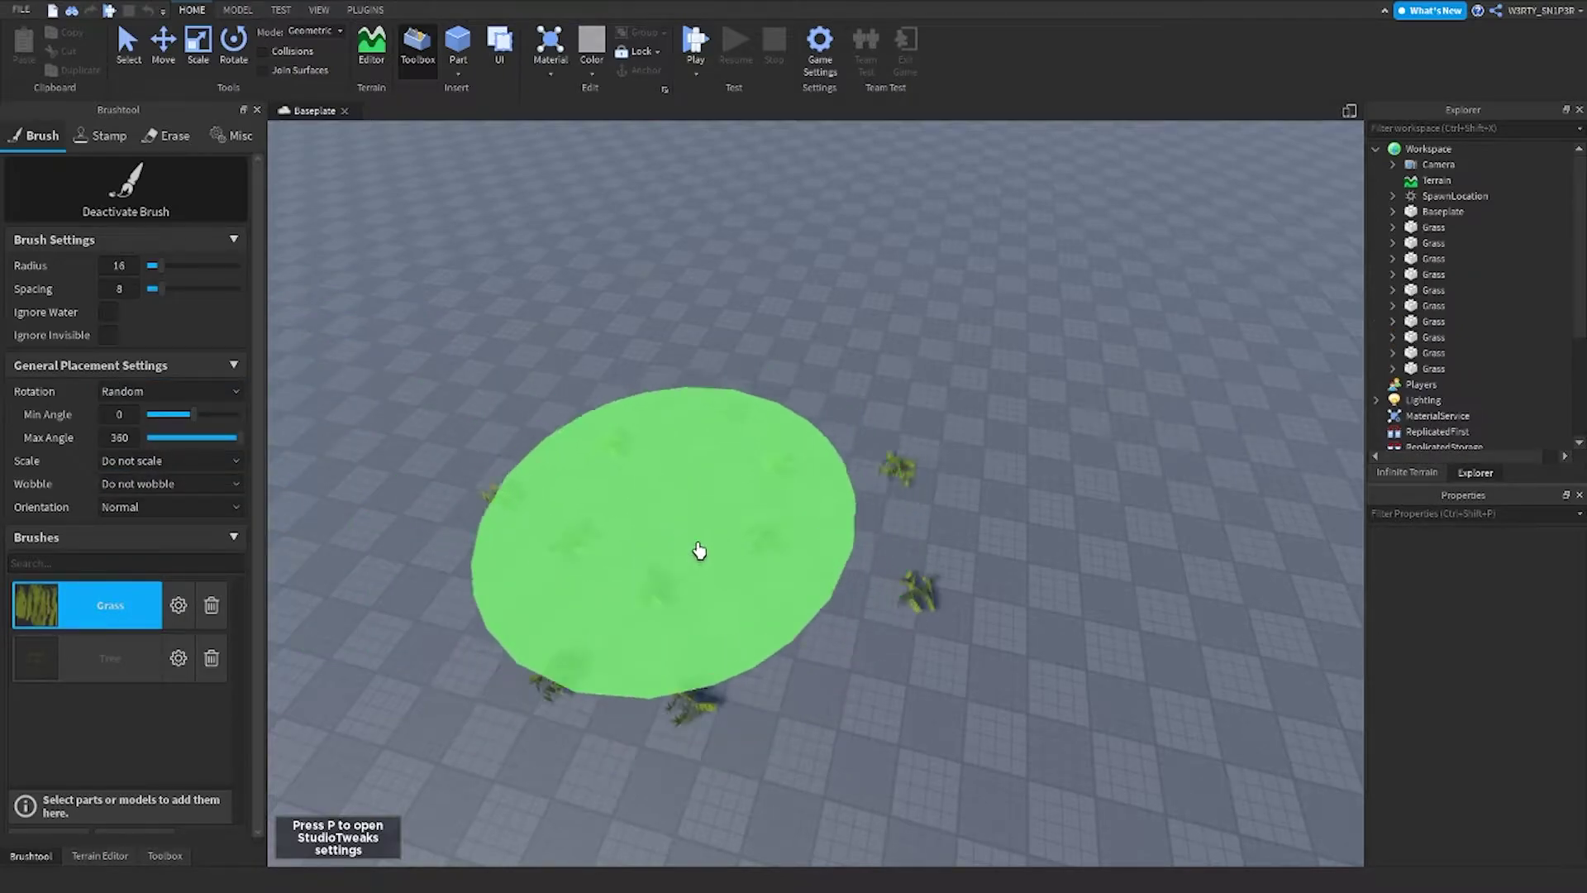
scroll(1190, 570, up, 5)
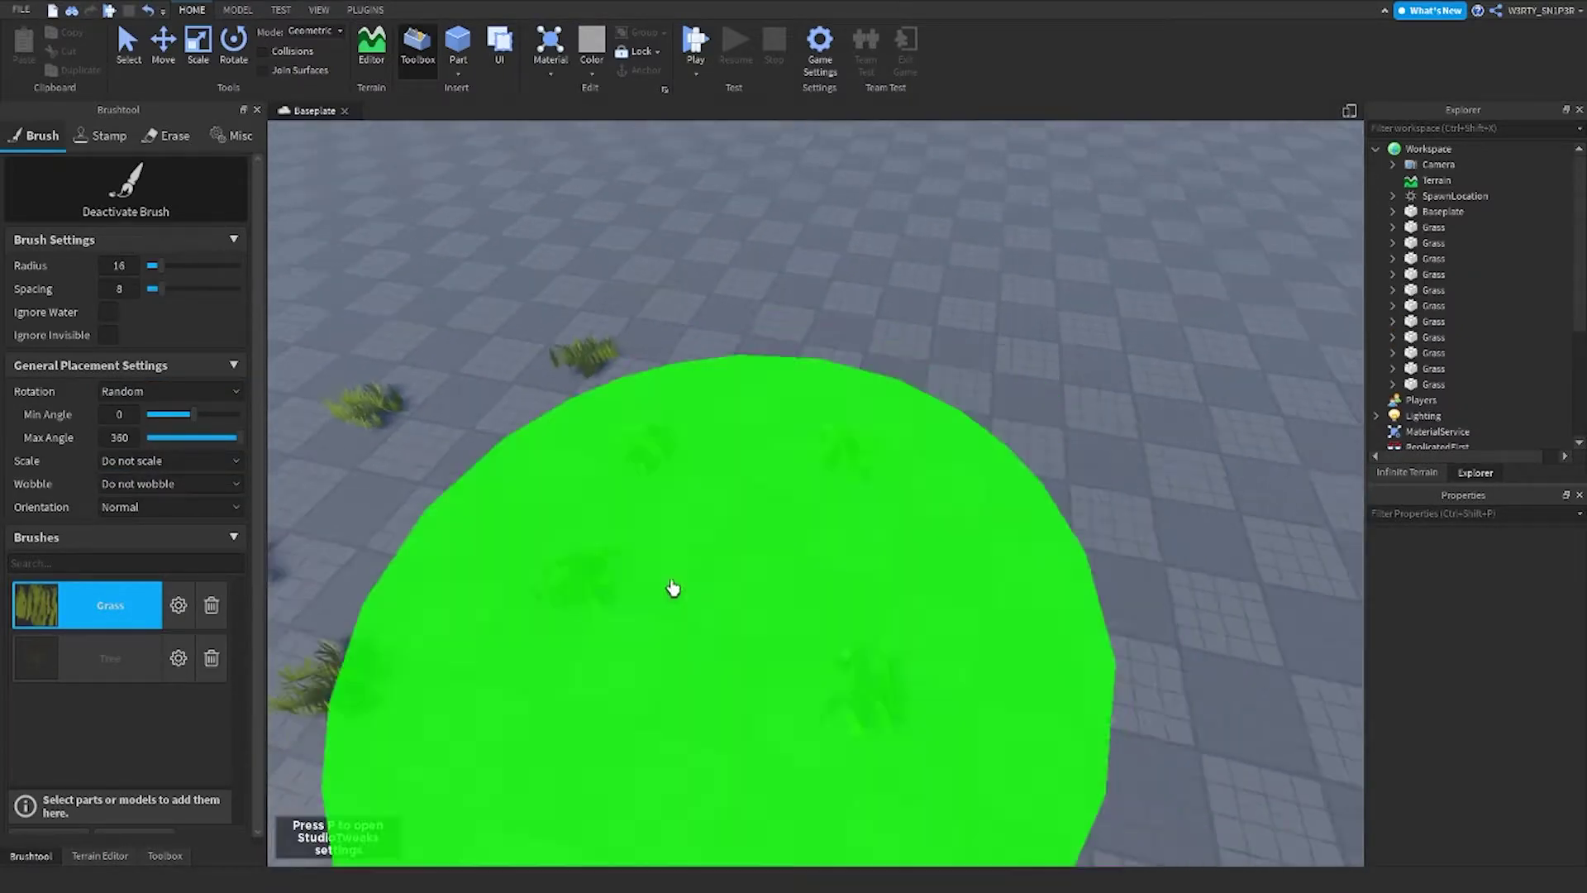
key(ctrl+z)
key(ctrl+z)
Step: Set the placement wobble to Random, test it with grass strokes on the baseplate and undo them
click(227, 489)
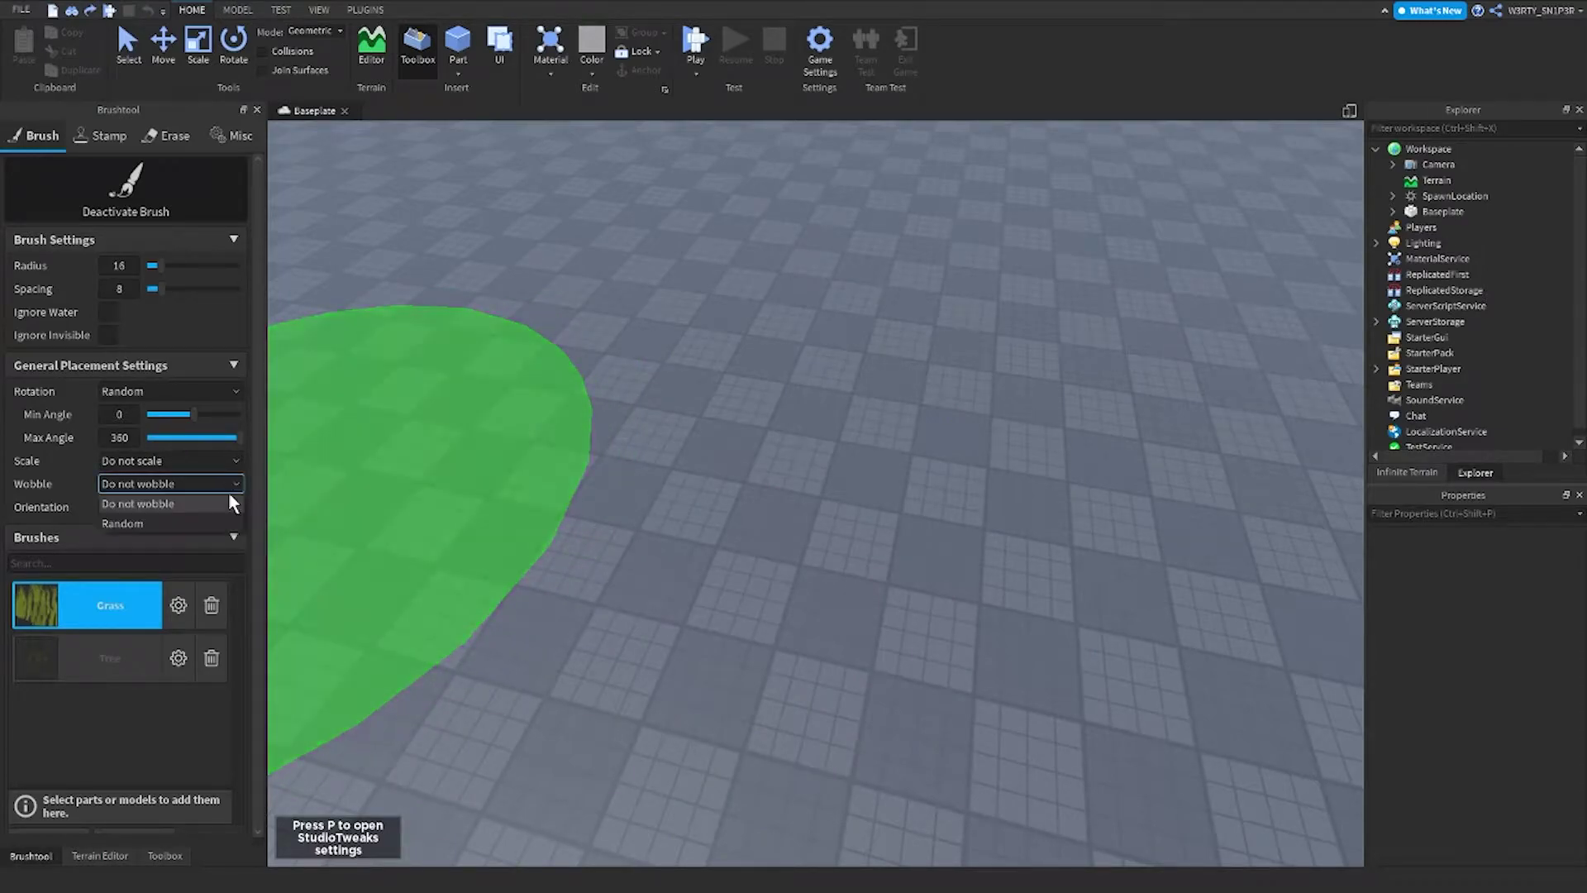
click(217, 523)
mouse_move(975, 537)
mouse_down()
mouse_move(741, 394)
mouse_move(930, 488)
mouse_up()
right_drag(930, 488, 929, 487)
scroll(930, 487, up, 5)
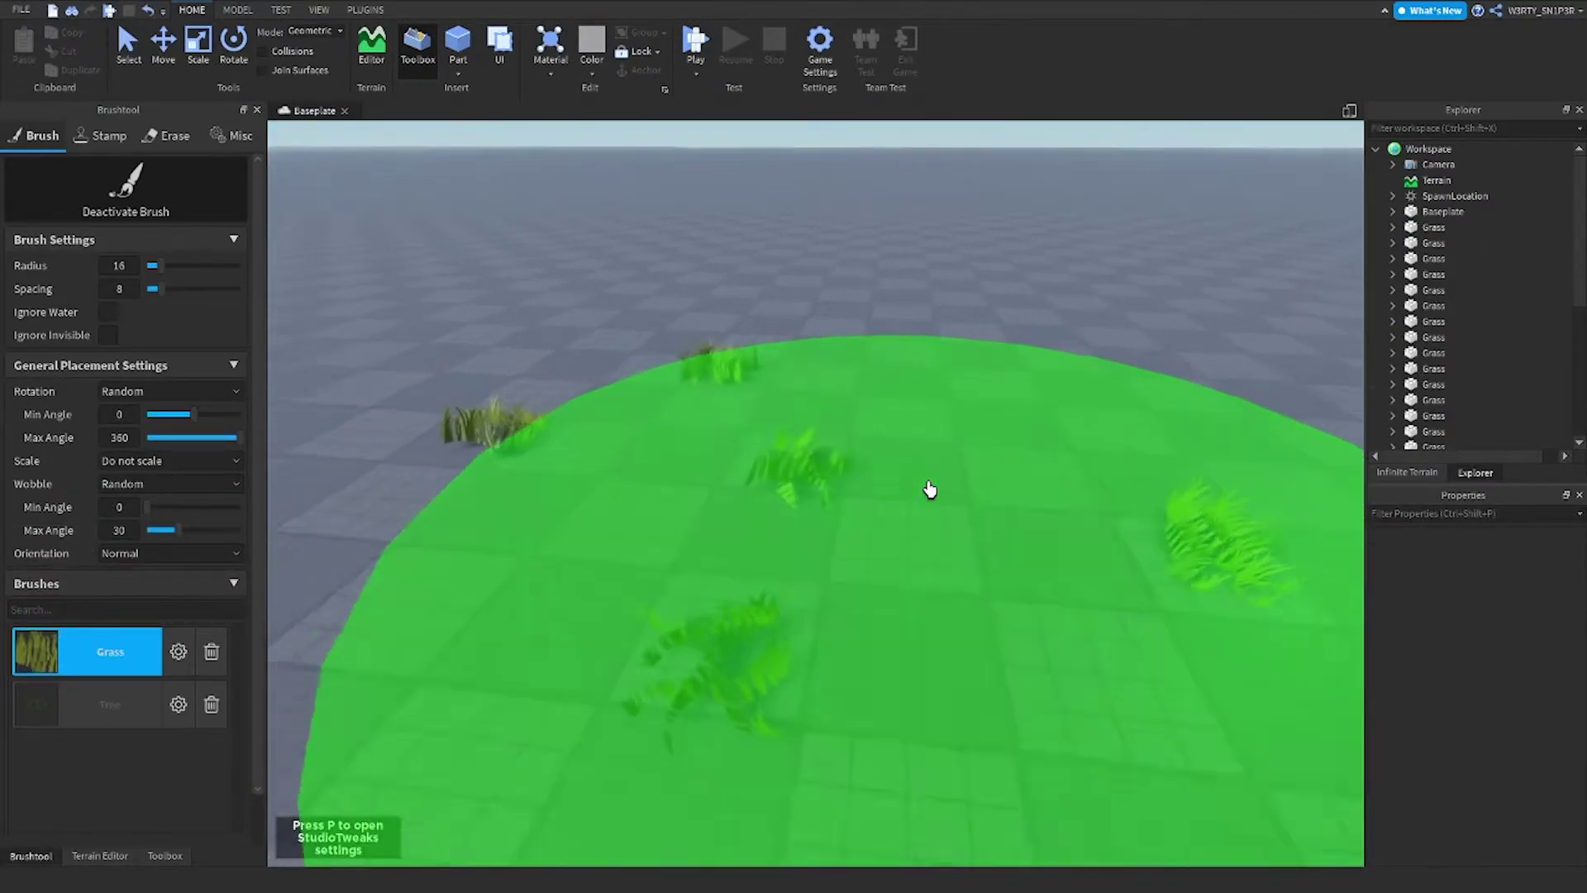
key(ctrl+z)
key(ctrl+z)
scroll(929, 488, down, 6)
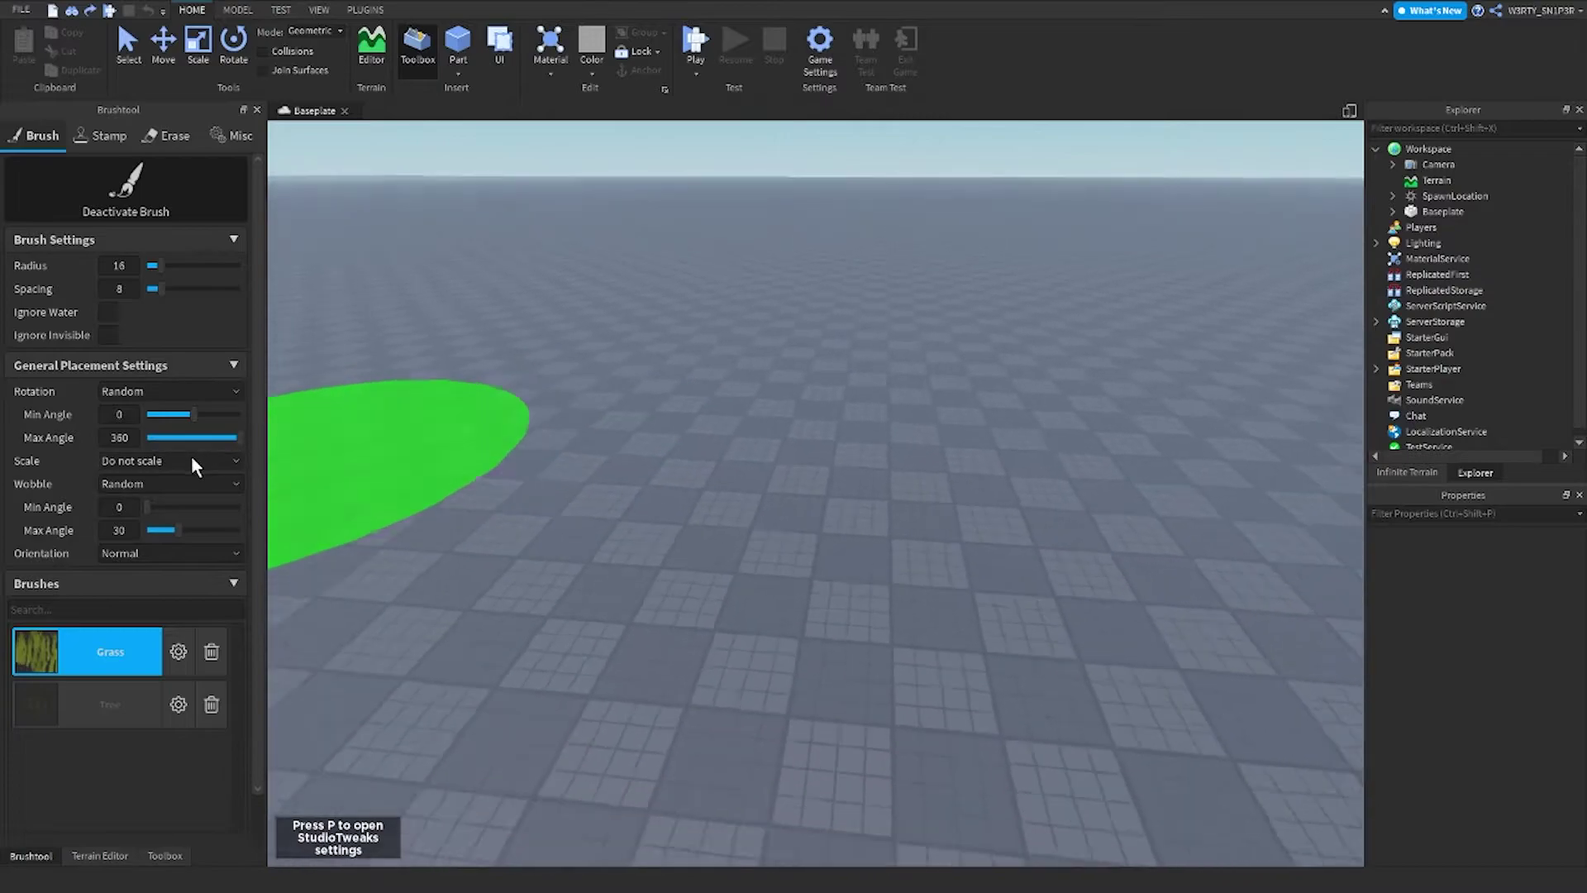
Step: Set the placement scale to Random and paint a patch of grass on the baseplate
click(185, 465)
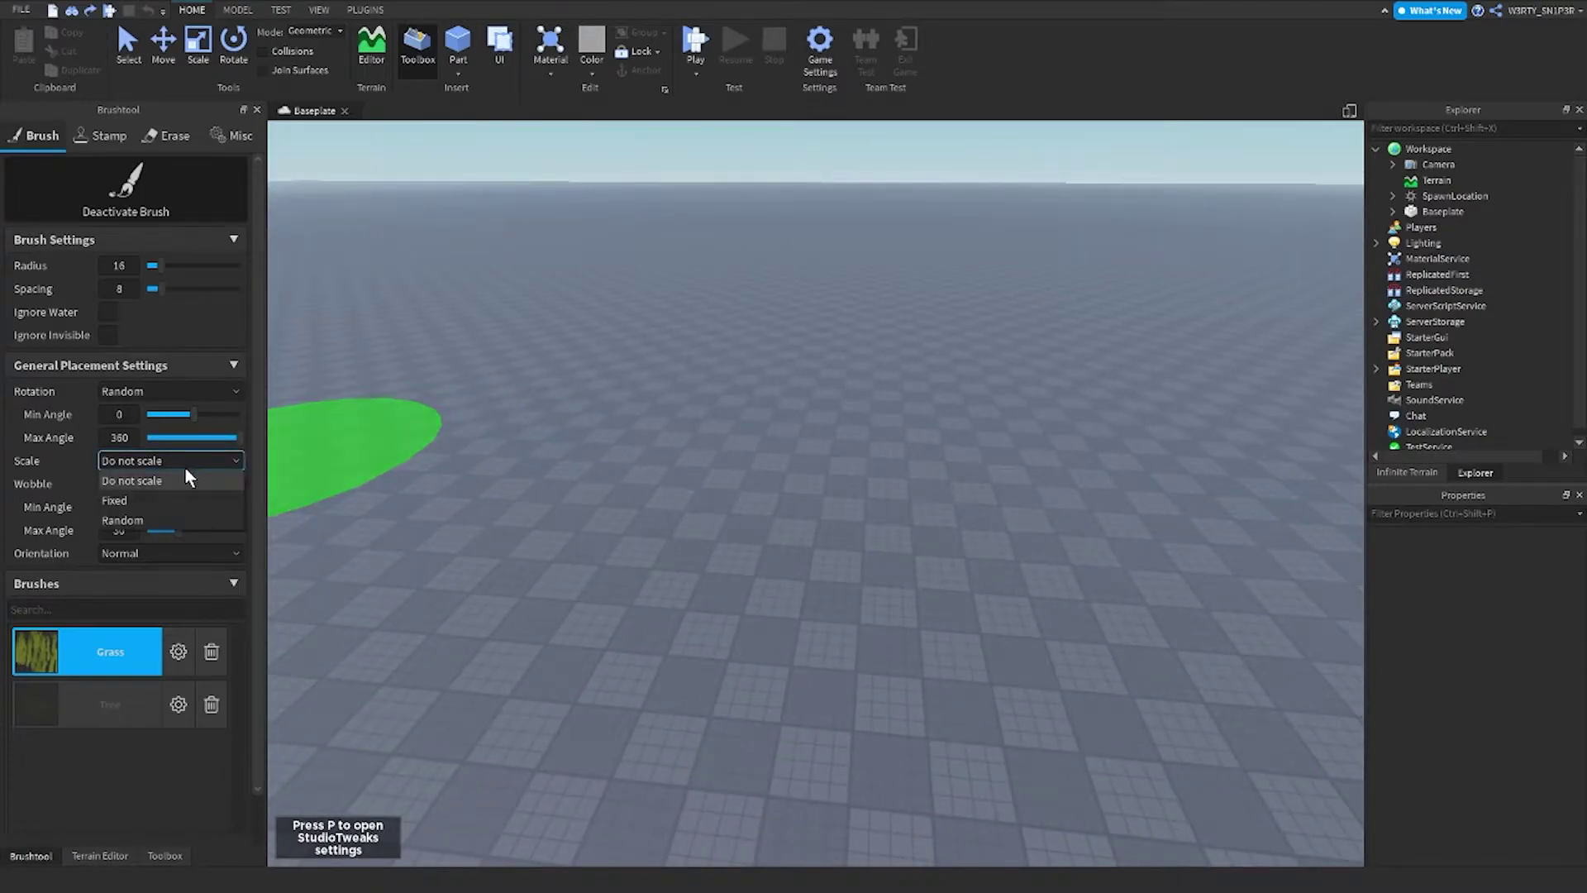
click(178, 514)
click(741, 595)
scroll(836, 671, down, 5)
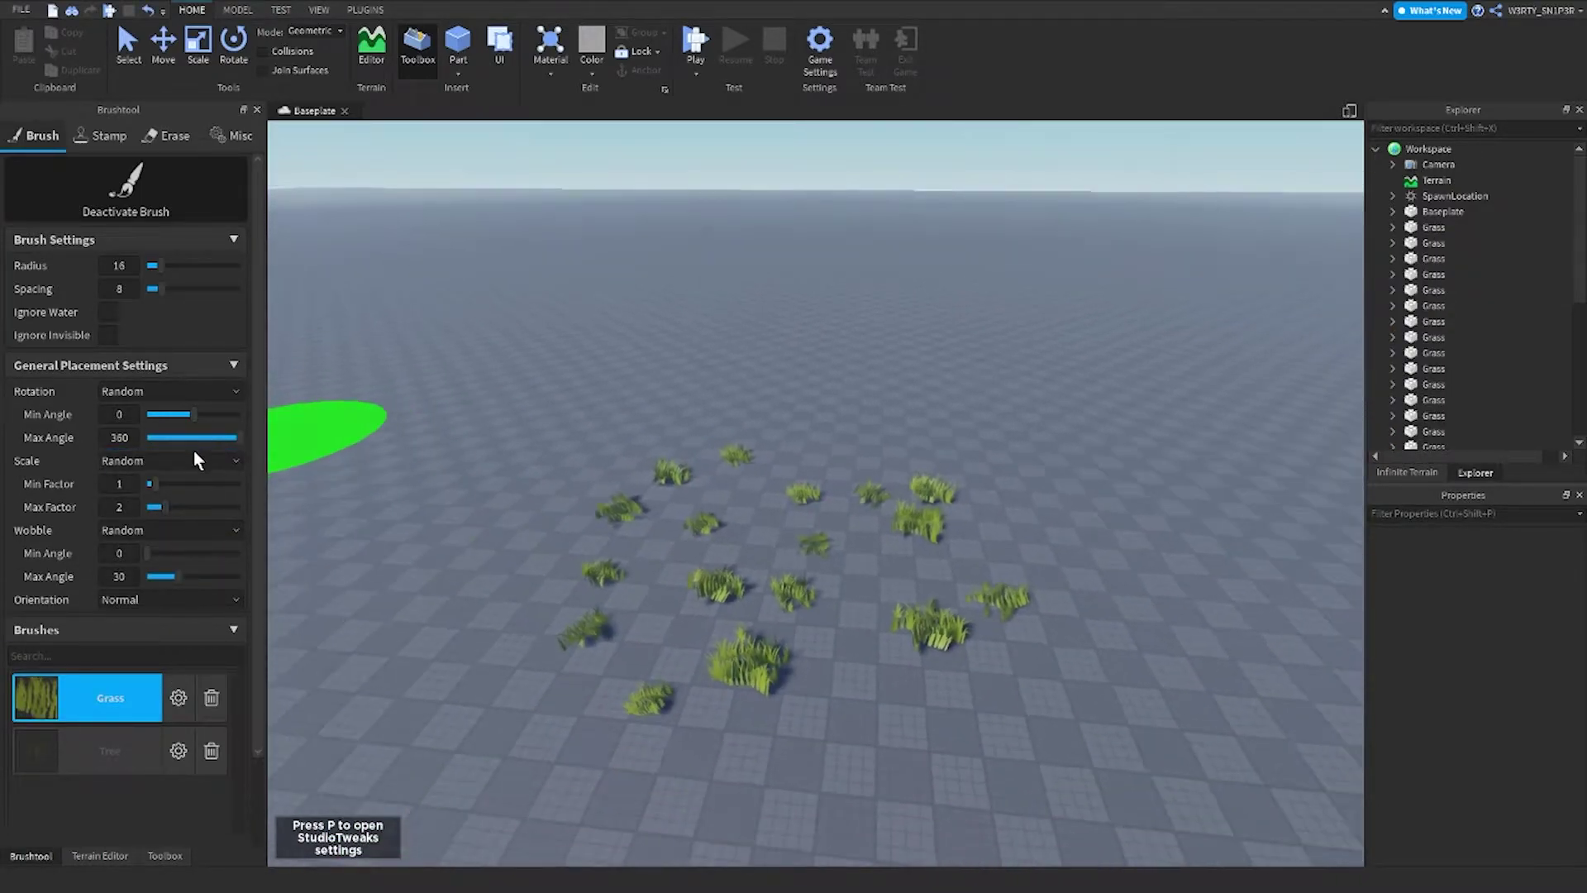
Step: Switch the placement scale to Fixed and return it to Random
click(193, 460)
click(191, 481)
click(221, 459)
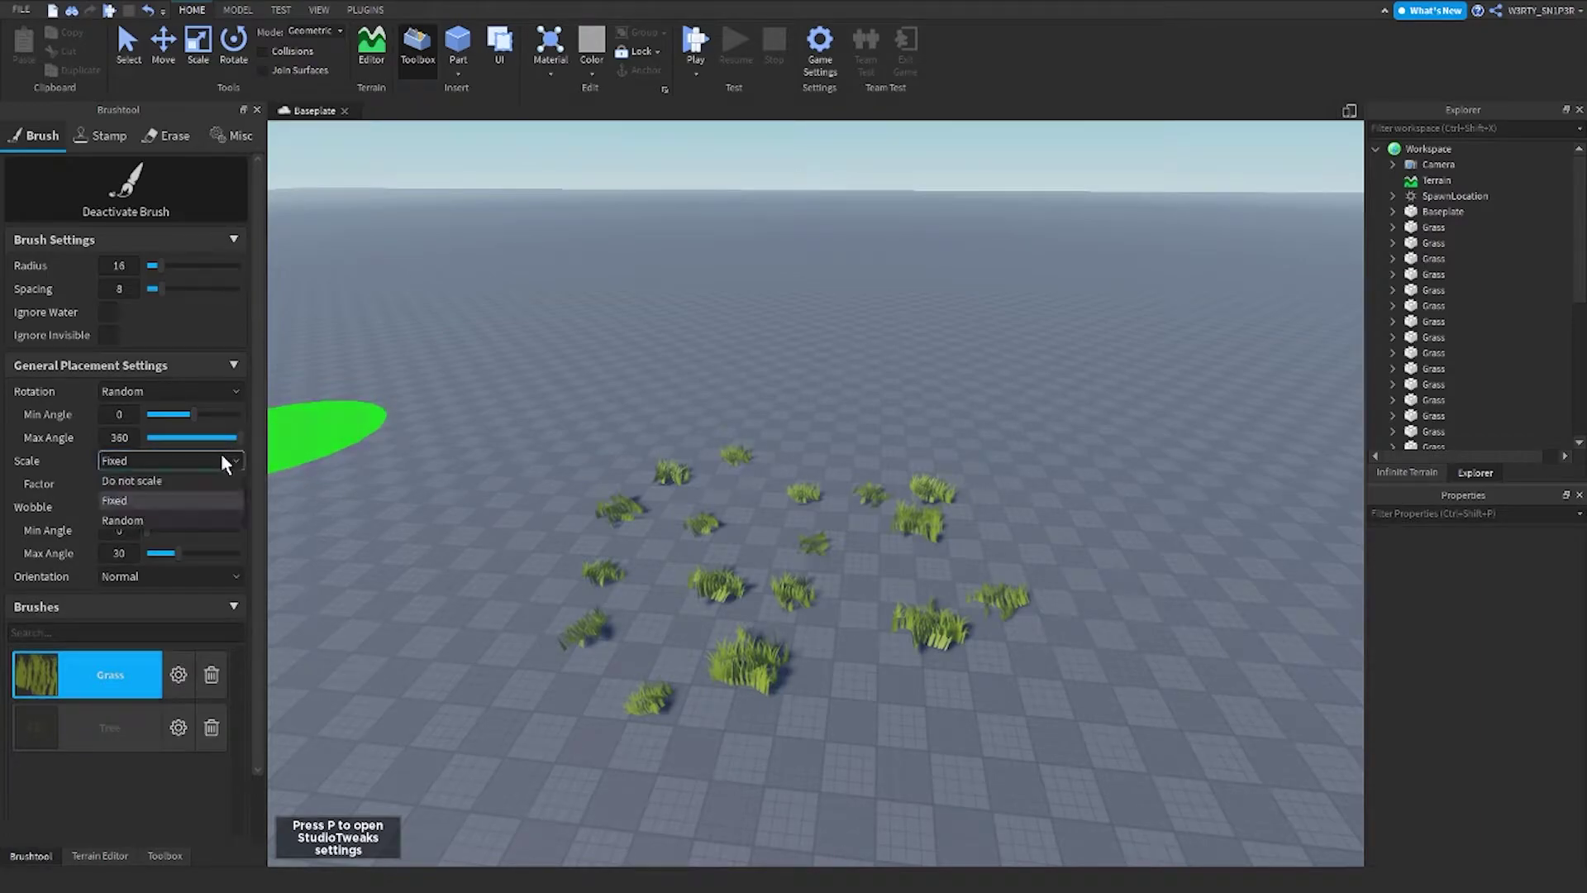
click(211, 513)
Step: Set the placement orientation to Up and undo the painted grass patch
right_drag(549, 478, 574, 497)
scroll(574, 498, down, 3)
click(161, 603)
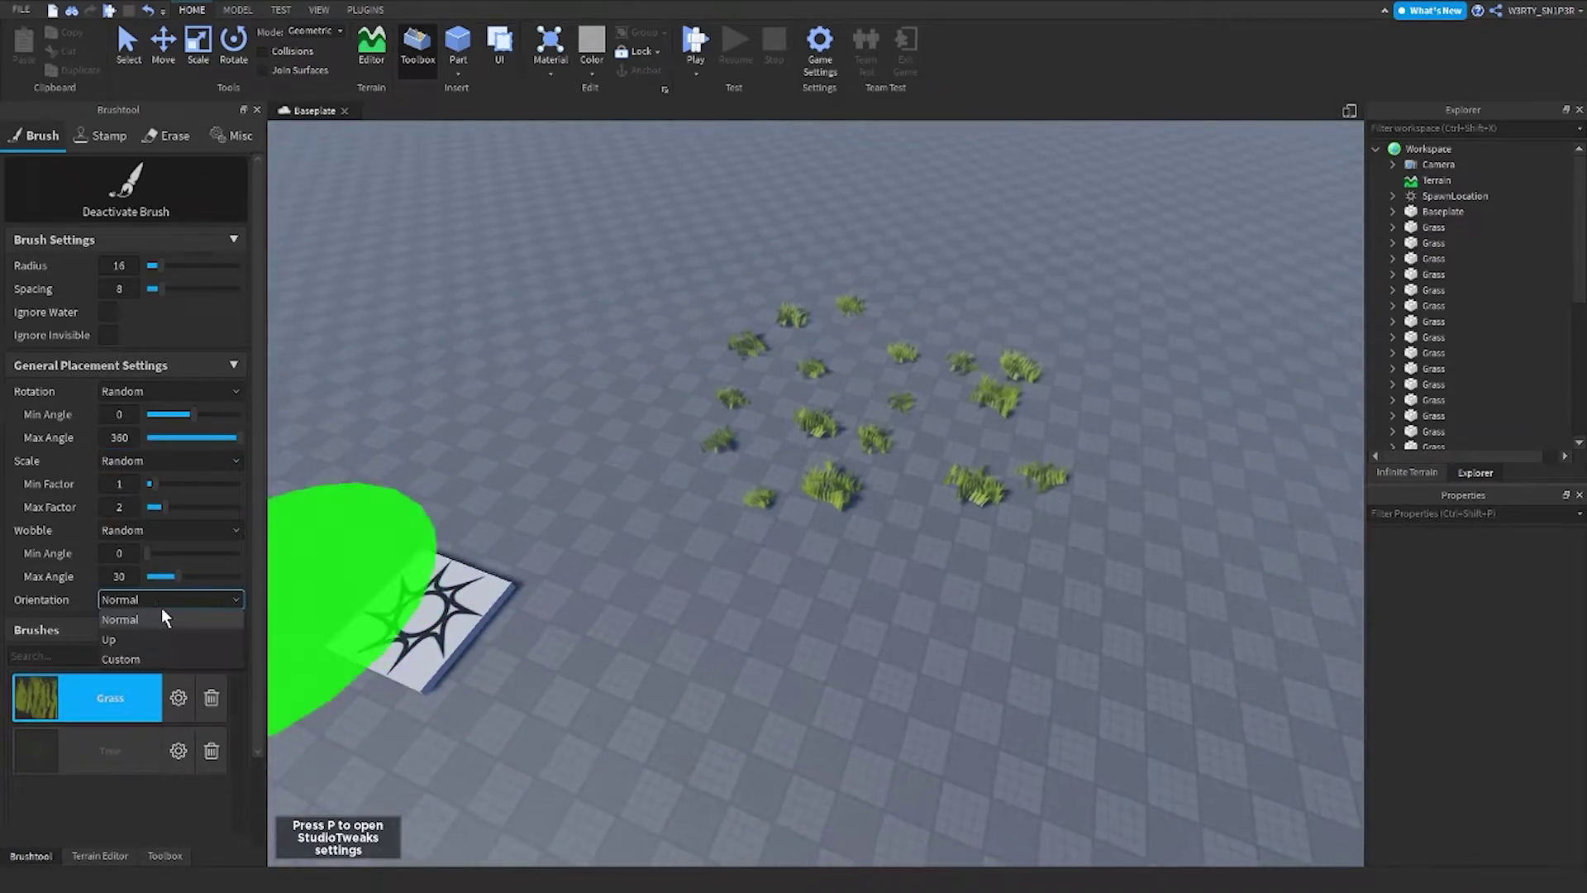
click(156, 643)
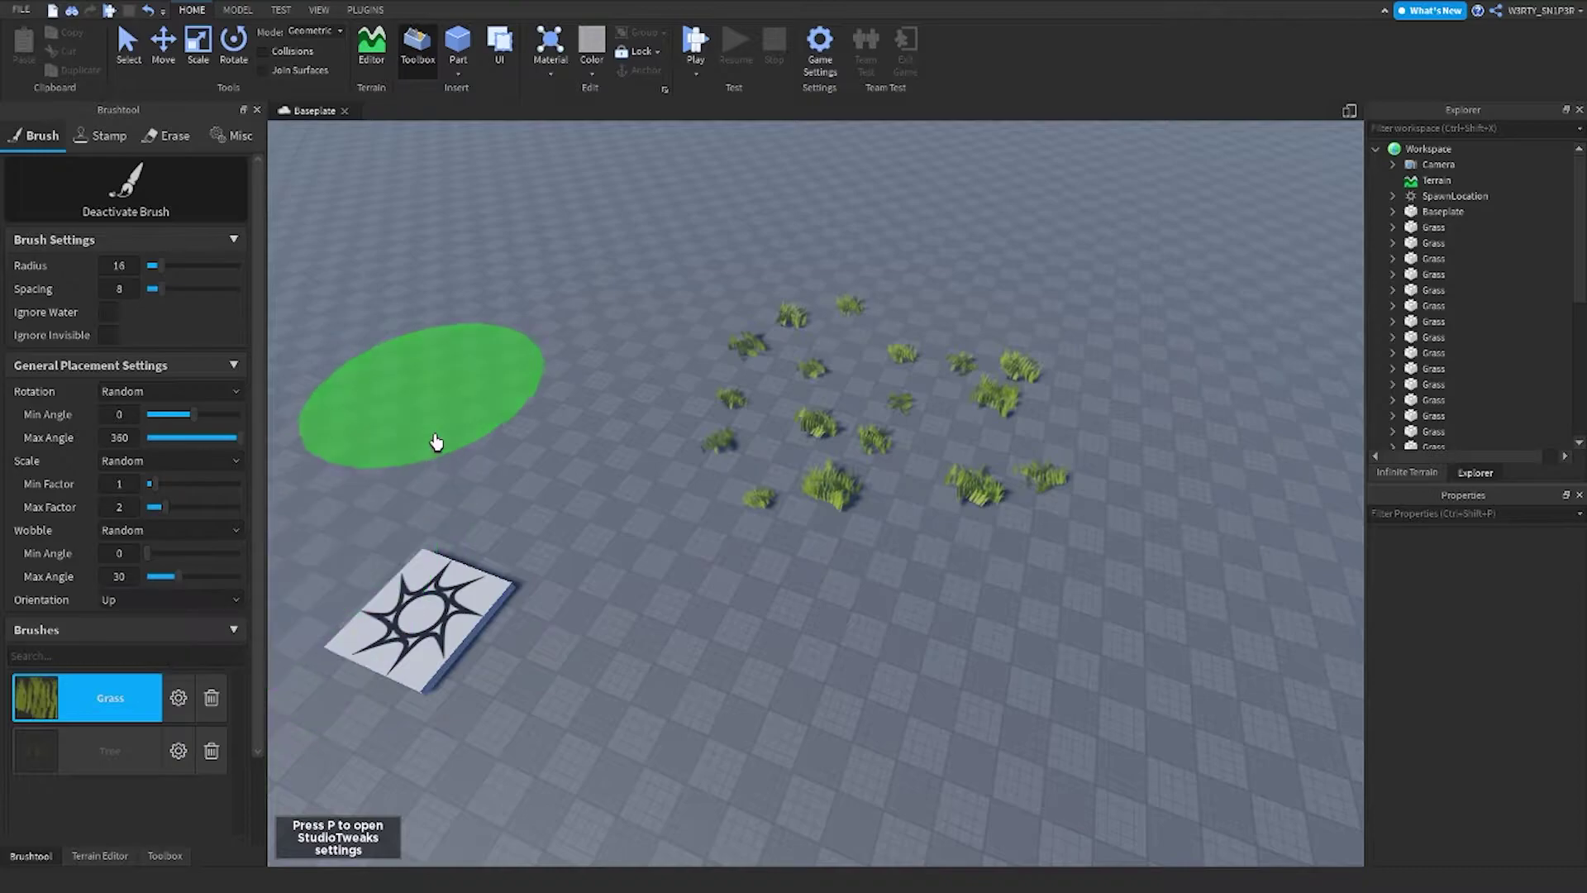
scroll(415, 325, up, 3)
scroll(416, 325, up, 2)
key(ctrl+z)
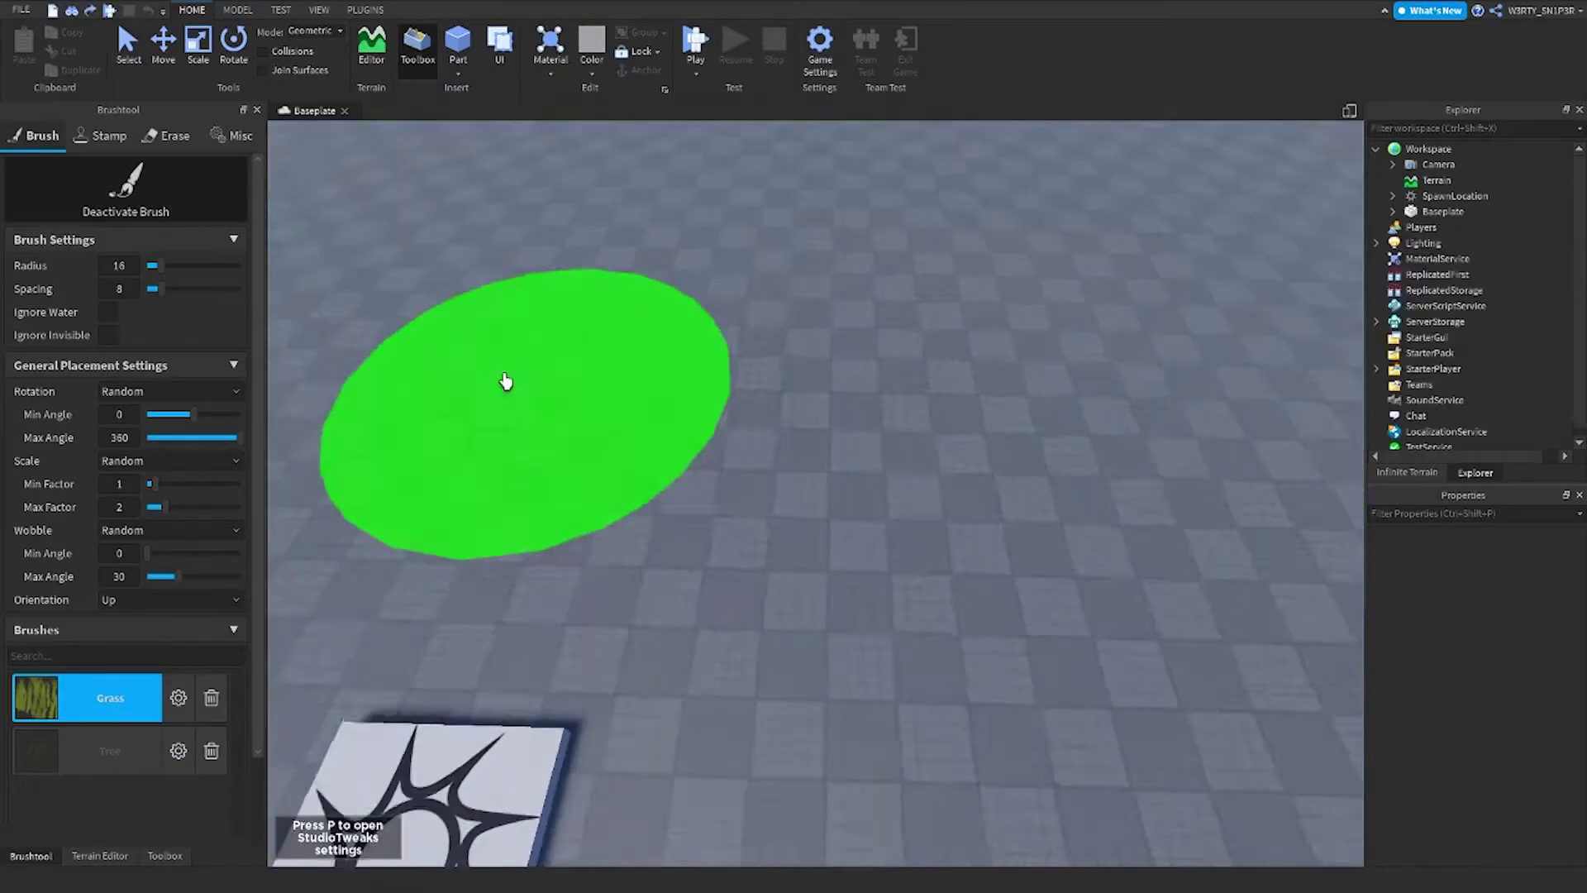
Step: Set the brush radius to 24 and the spacing to 50, and test the sparse grass placement on the baseplate
right_drag(504, 380, 463, 372)
mouse_move(162, 263)
mouse_down()
mouse_move(215, 261)
mouse_move(167, 284)
mouse_move(255, 290)
mouse_up()
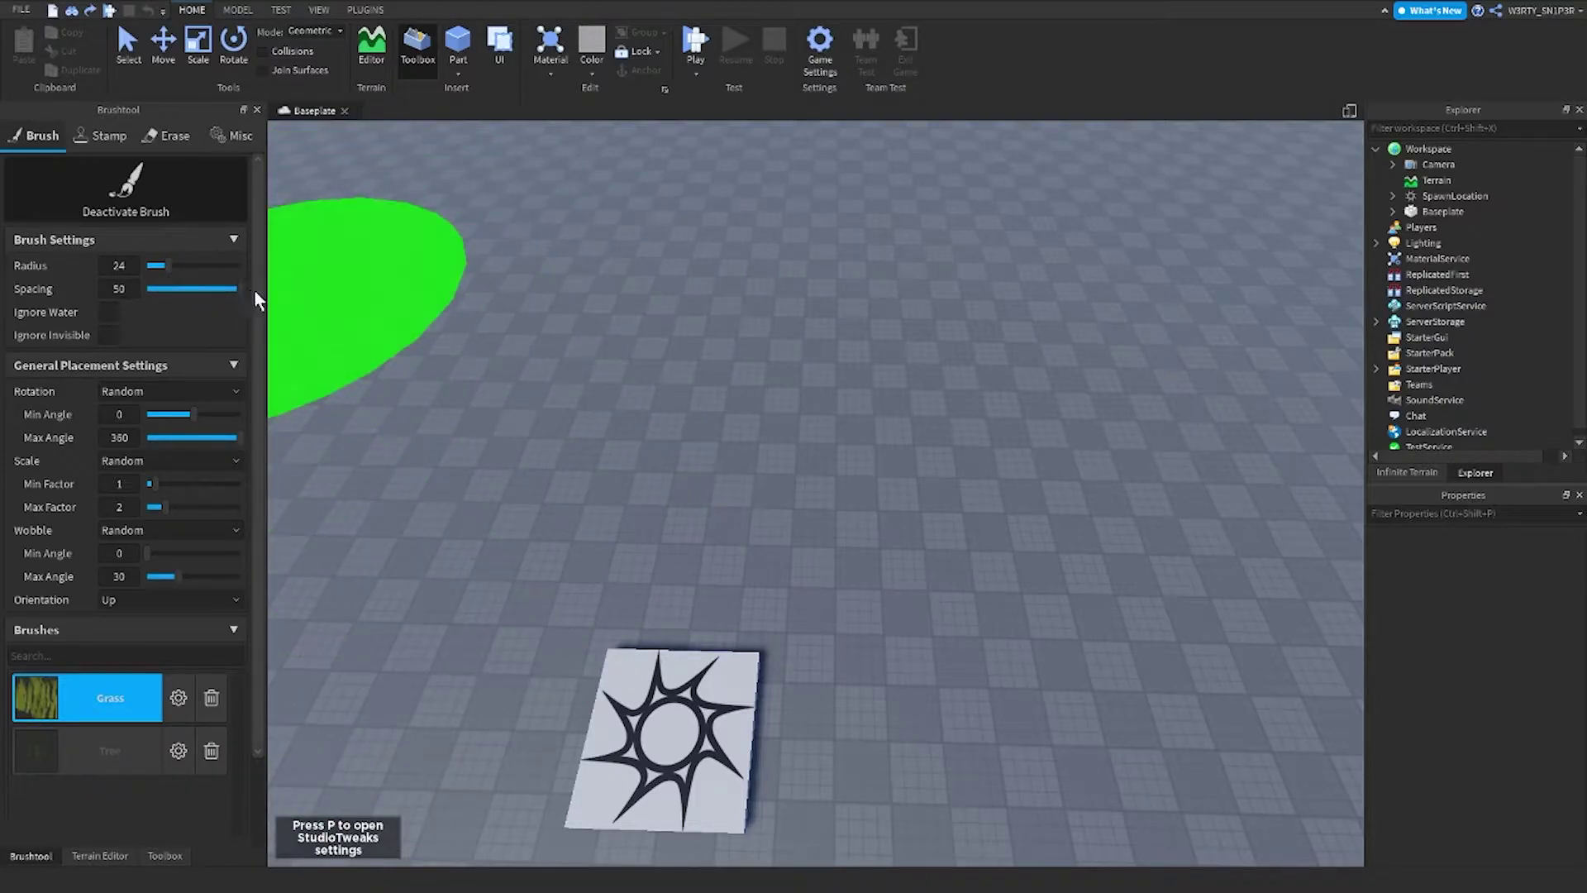
click(726, 315)
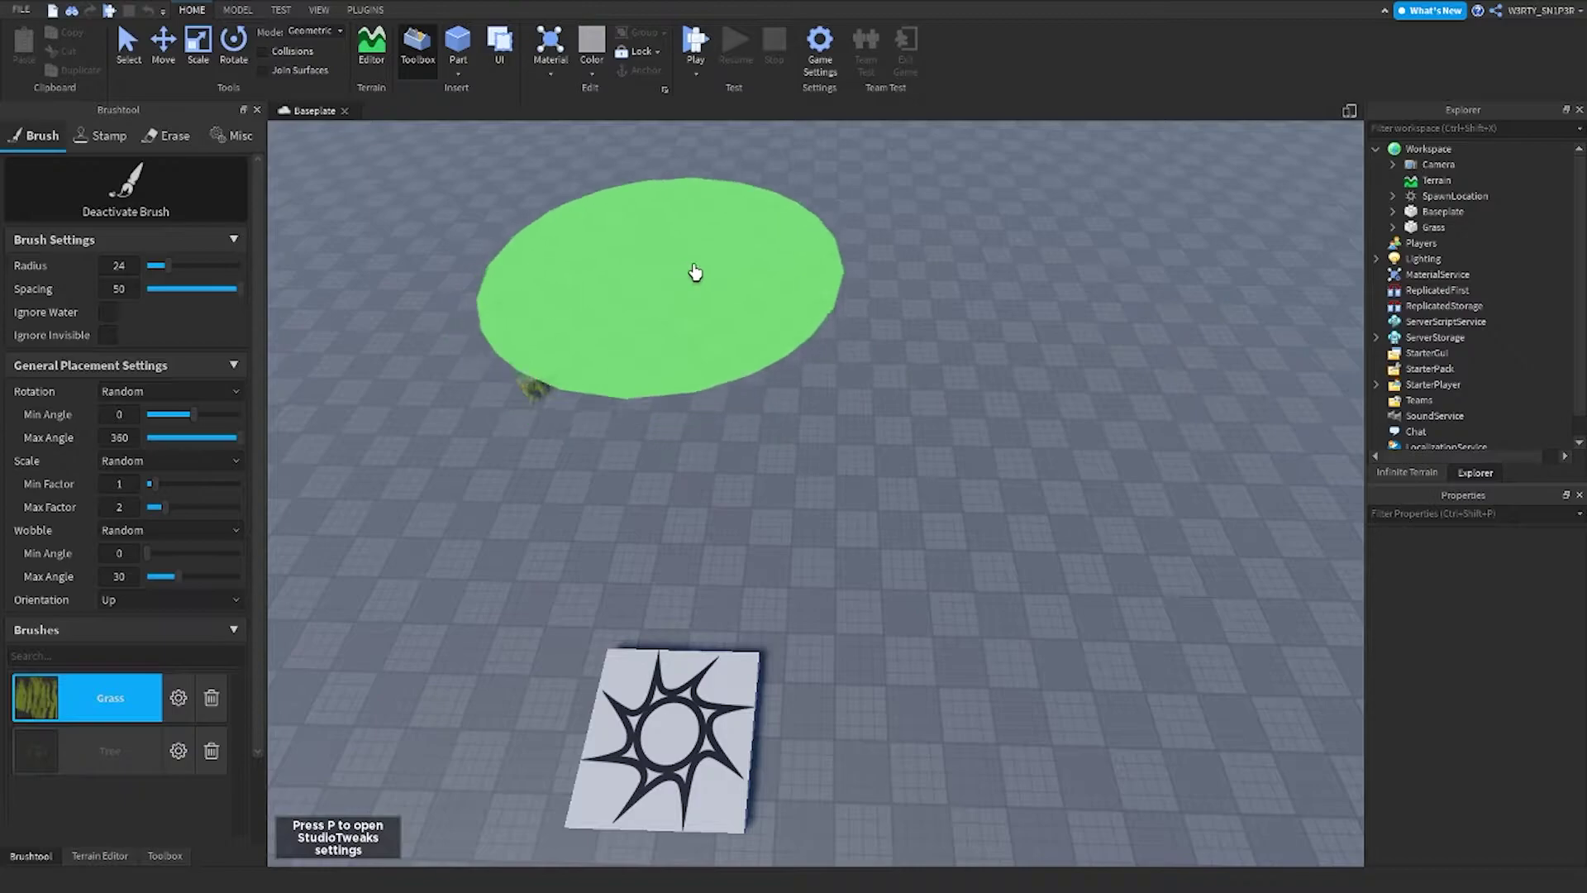
drag(793, 277, 918, 277)
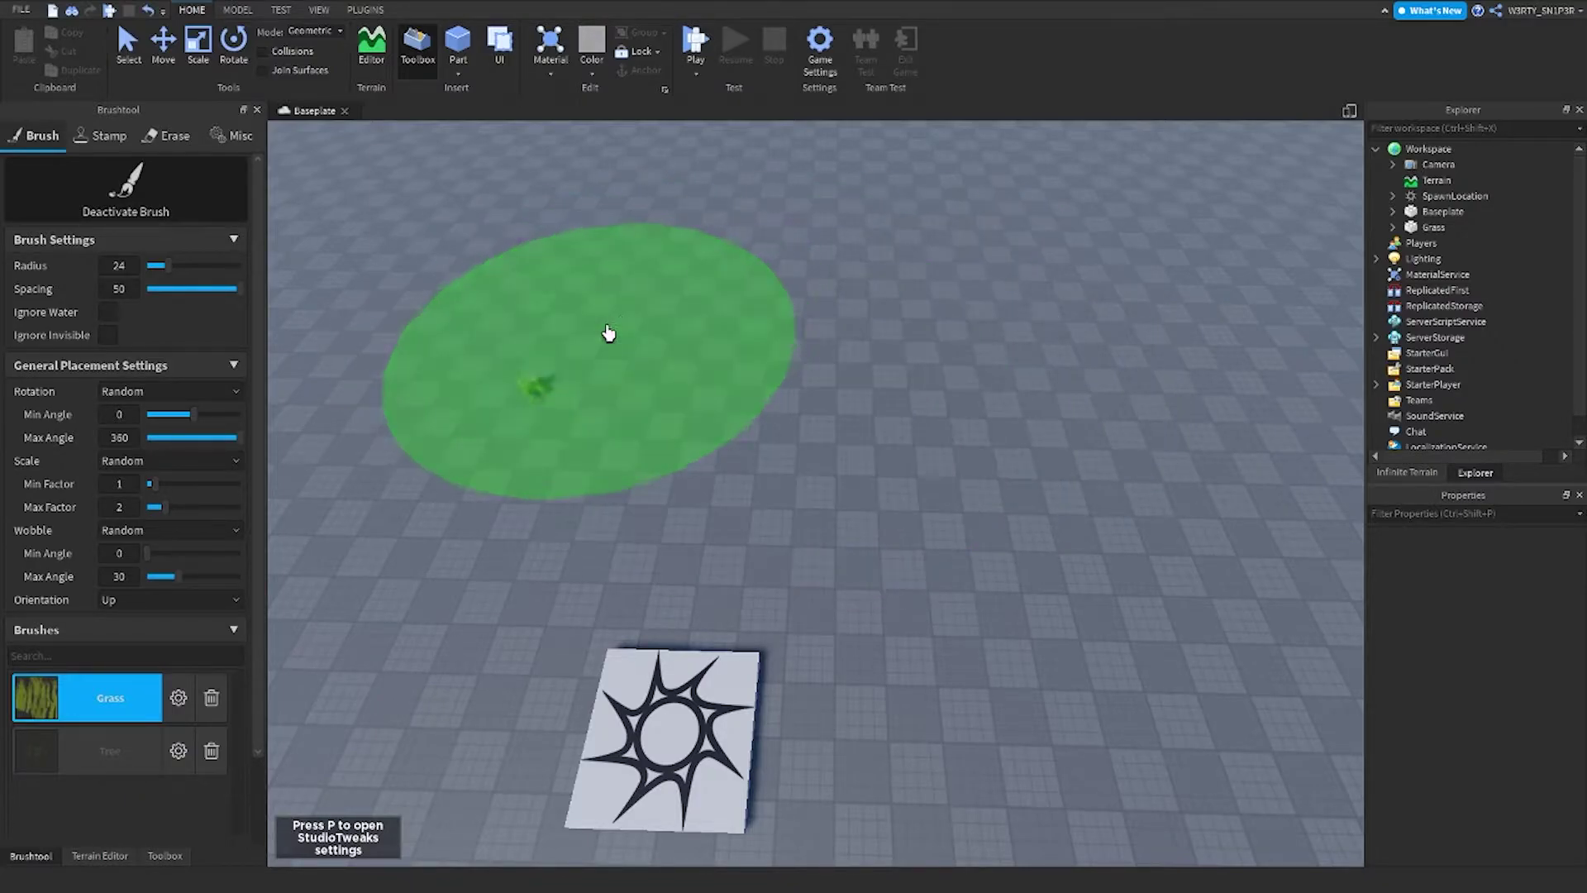
mouse_move(605, 330)
mouse_down()
mouse_move(652, 297)
mouse_move(703, 149)
mouse_up()
right_drag(814, 326, 595, 389)
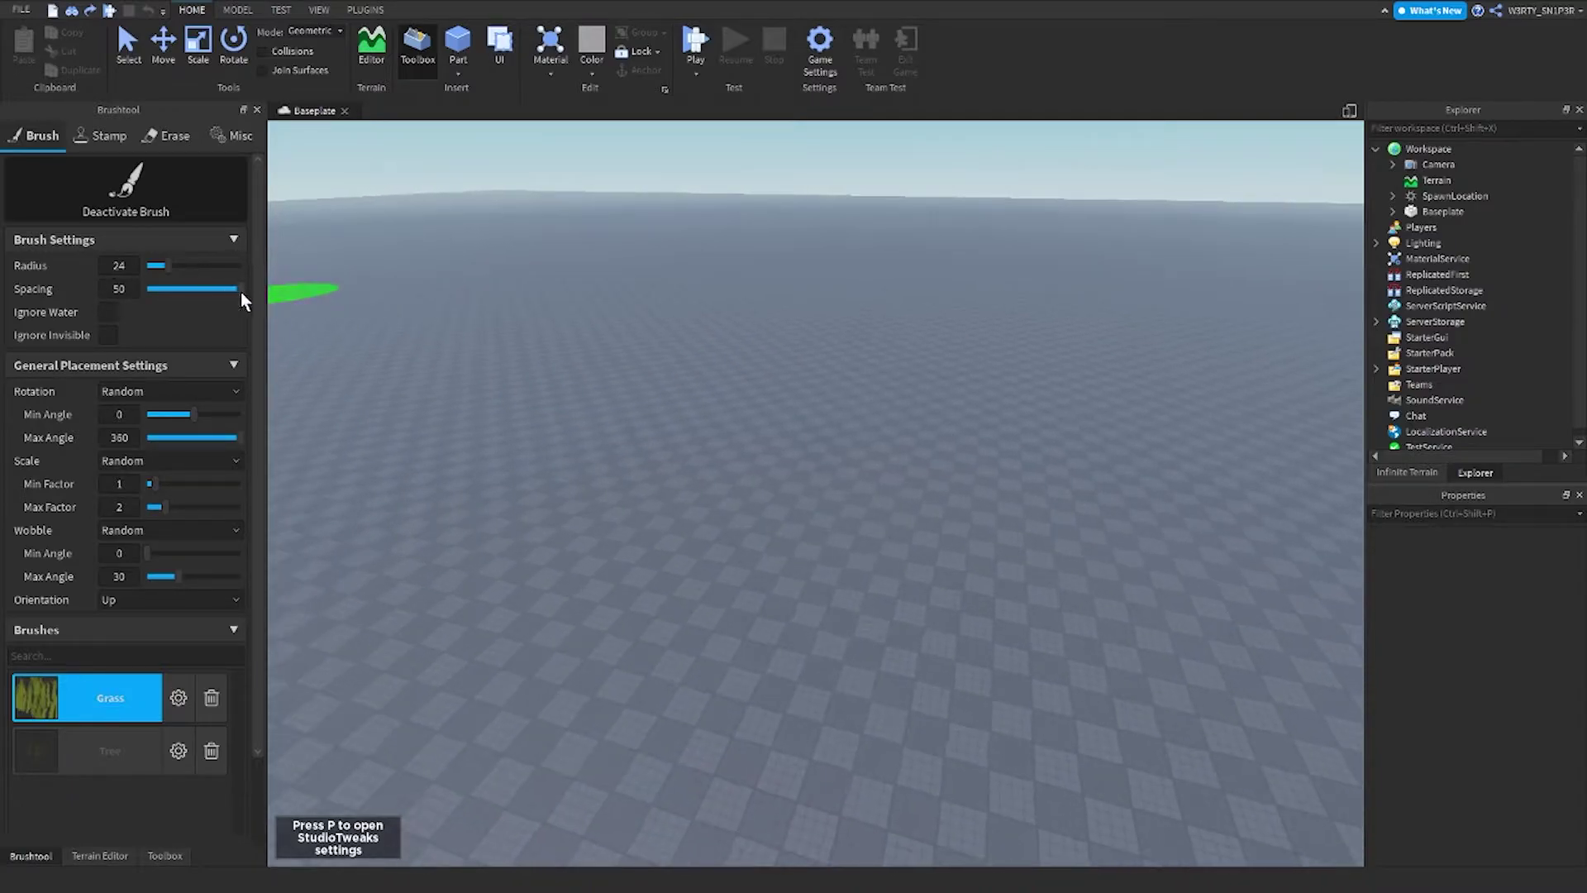
Step: Reduce the brush spacing to 0.1, test it by painting dense grass on the baseplate and undo the stroke
drag(238, 288, 130, 299)
right_drag(392, 330, 393, 388)
mouse_move(430, 355)
mouse_down()
mouse_move(664, 264)
mouse_move(580, 283)
mouse_move(758, 309)
mouse_up()
key(w)
right_drag(957, 304, 958, 303)
scroll(959, 302, up, 8)
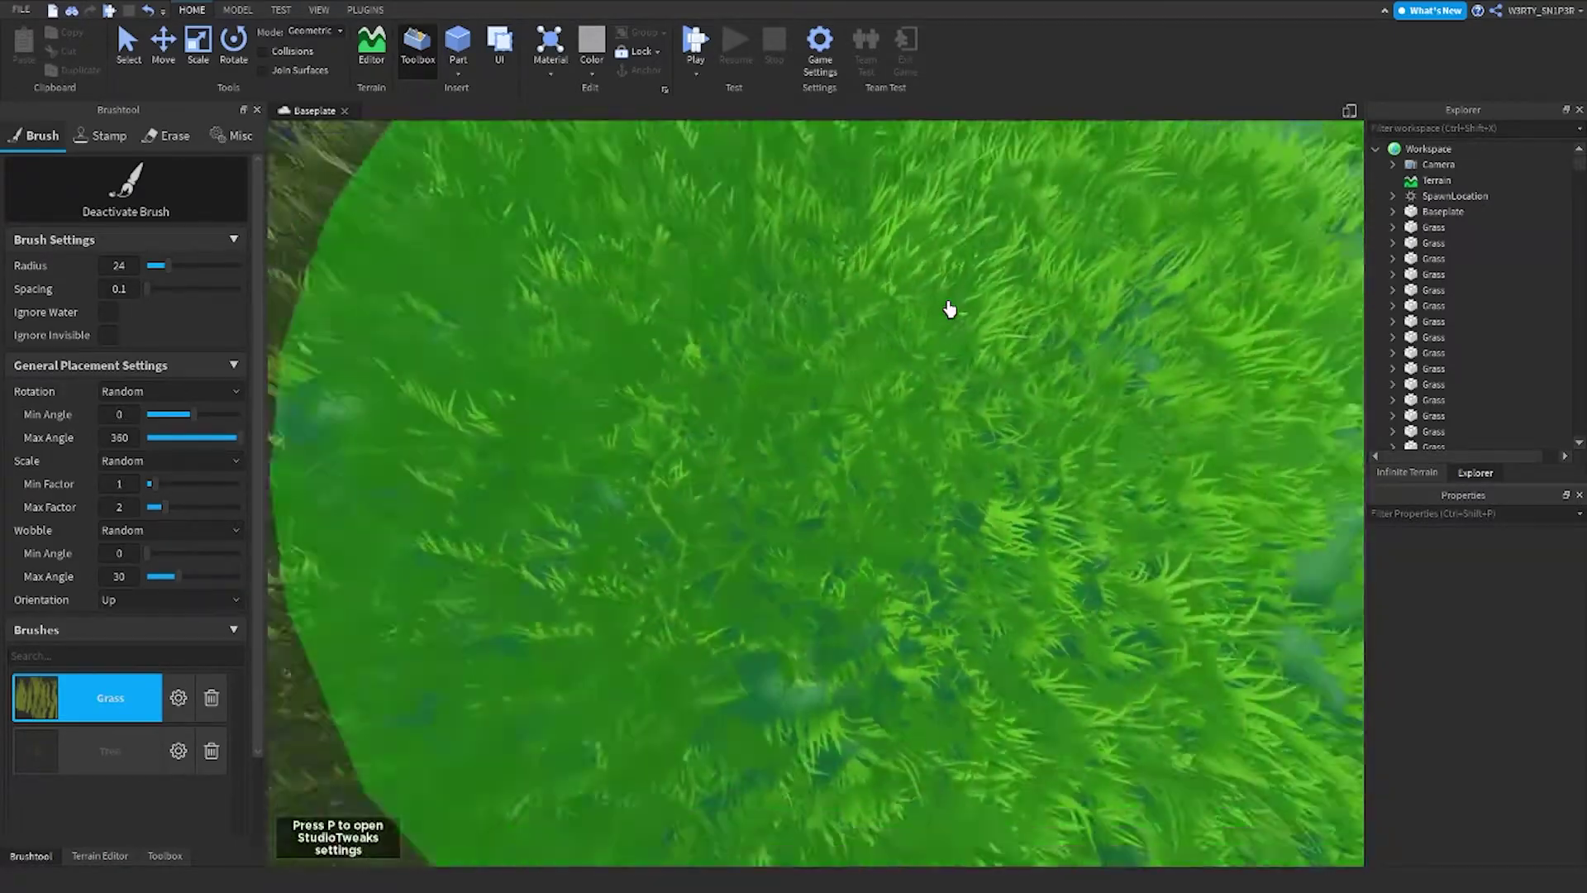
scroll(948, 308, down, 10)
key(ctrl+z)
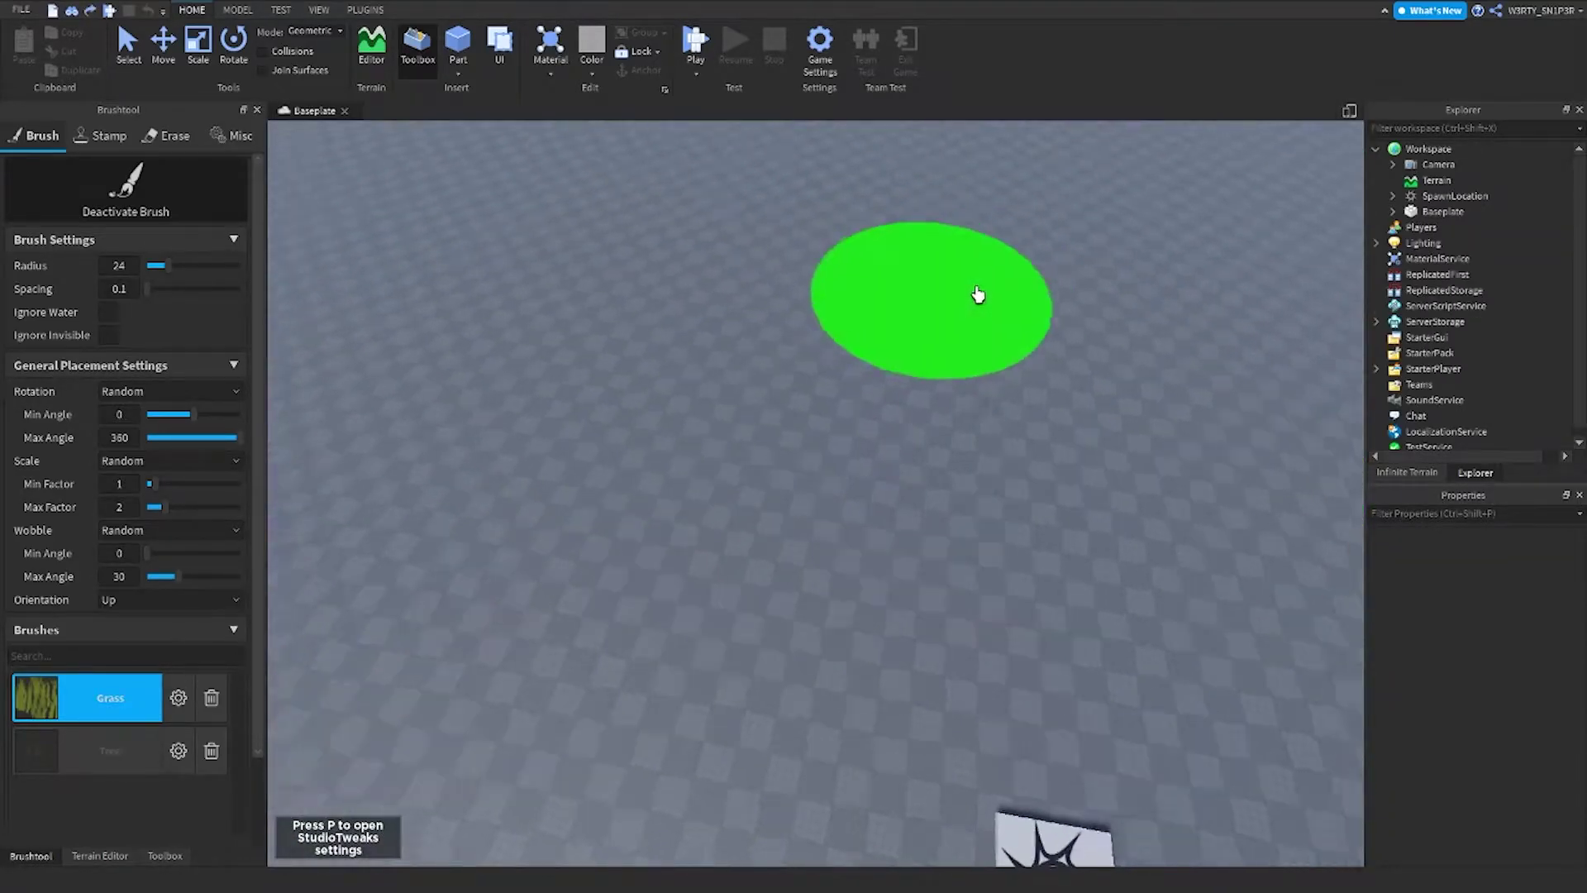
Step: Browse the Toolbox models and insert the Sign model onto the baseplate
right_drag(386, 588, 388, 591)
key(w)
key(d)
click(167, 856)
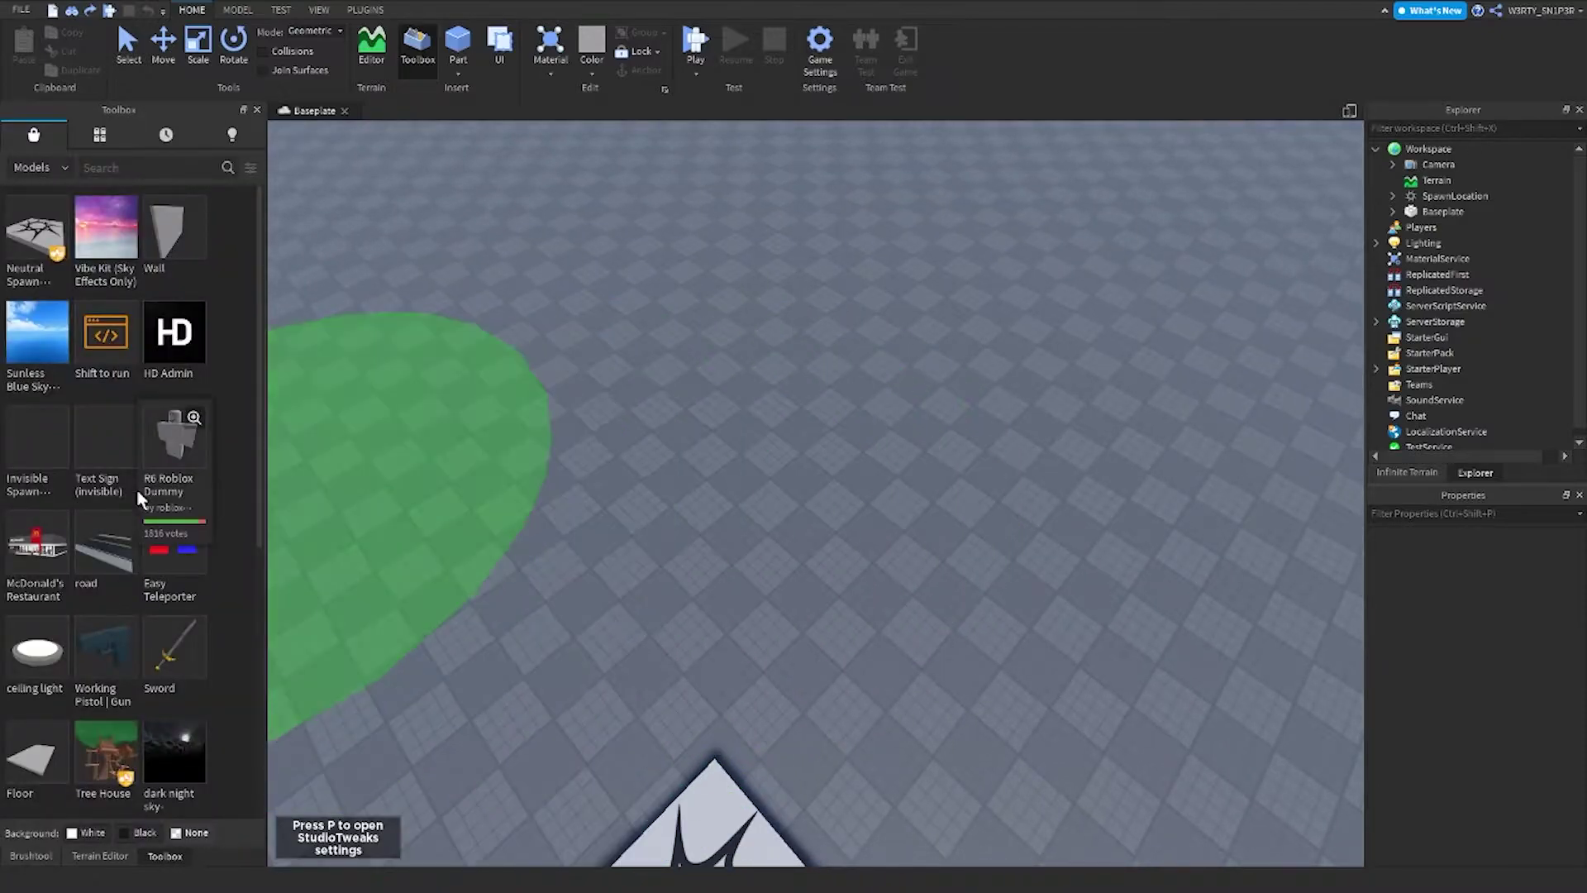
scroll(136, 491, down, 3)
scroll(496, 483, down, 6)
scroll(174, 434, down, 4)
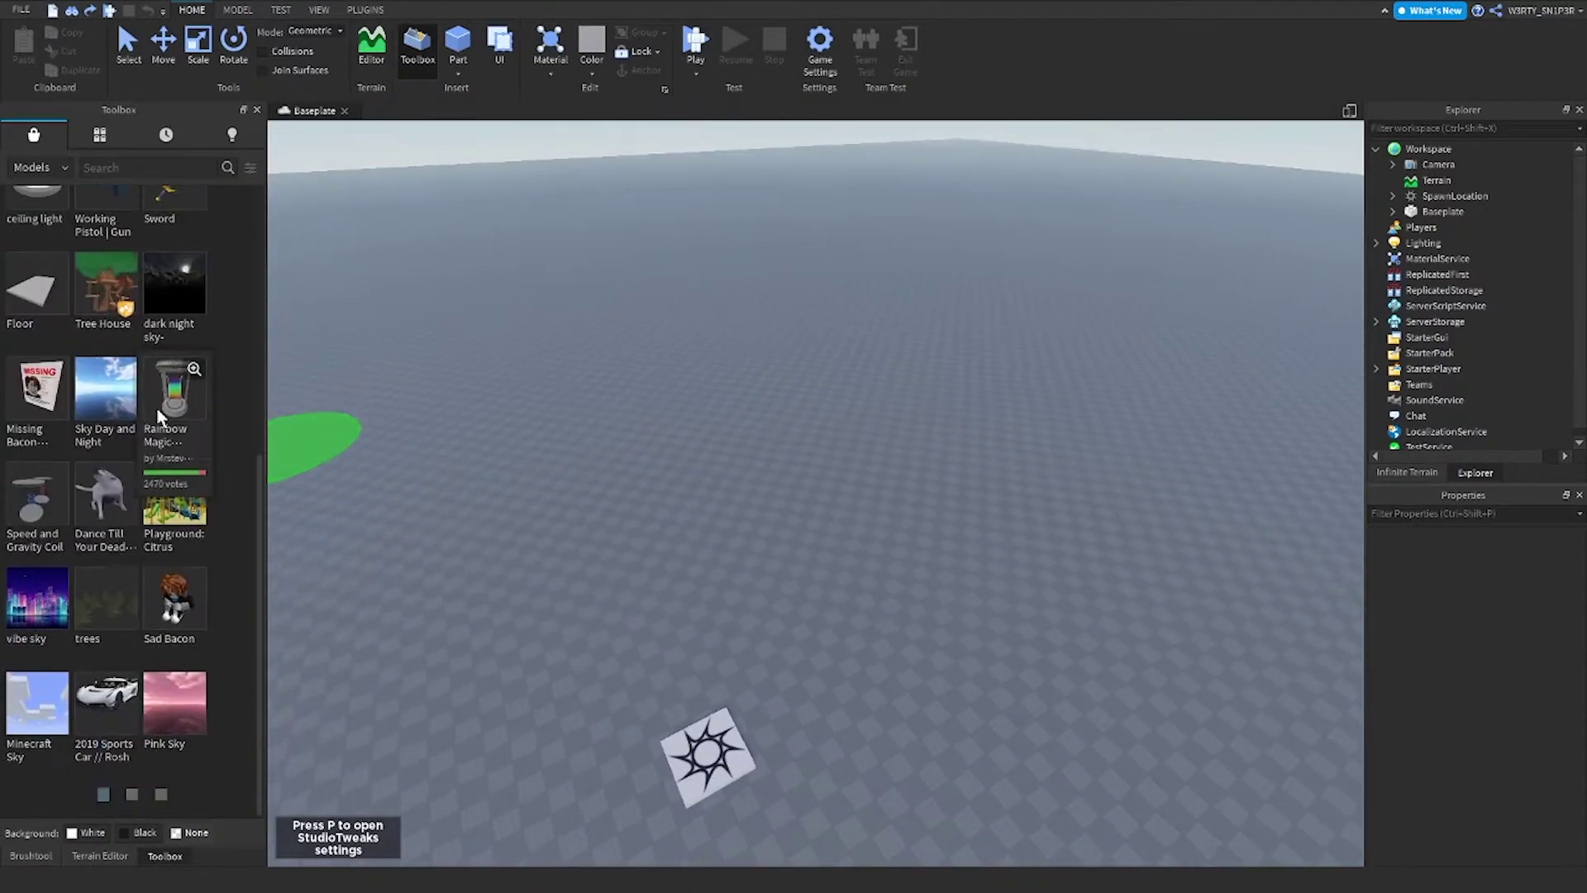
scroll(140, 372, down, 3)
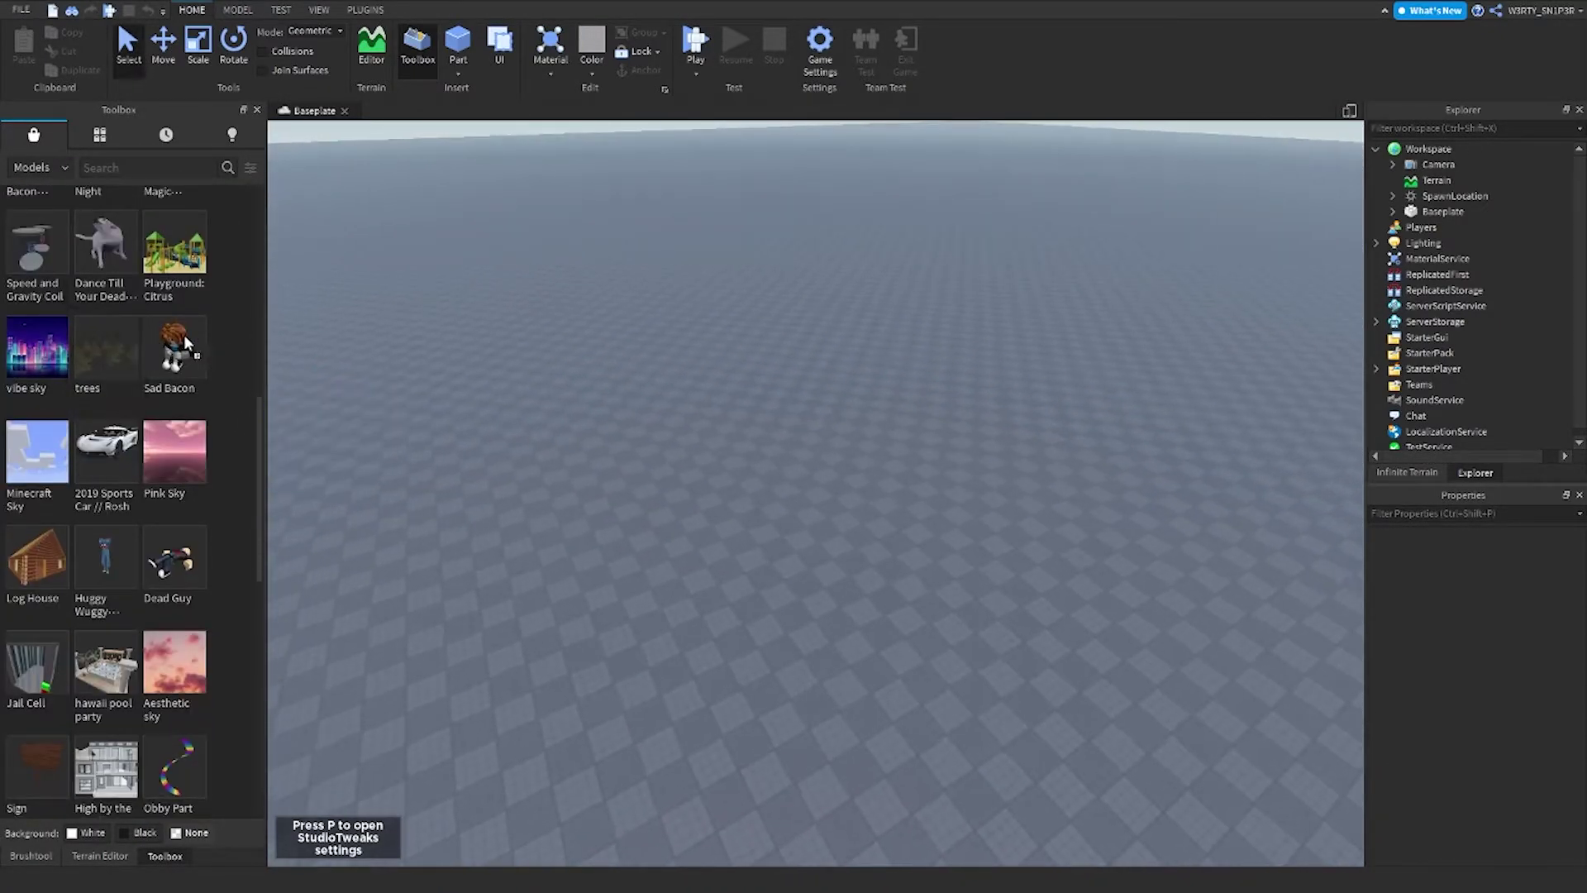
scroll(107, 365, down, 3)
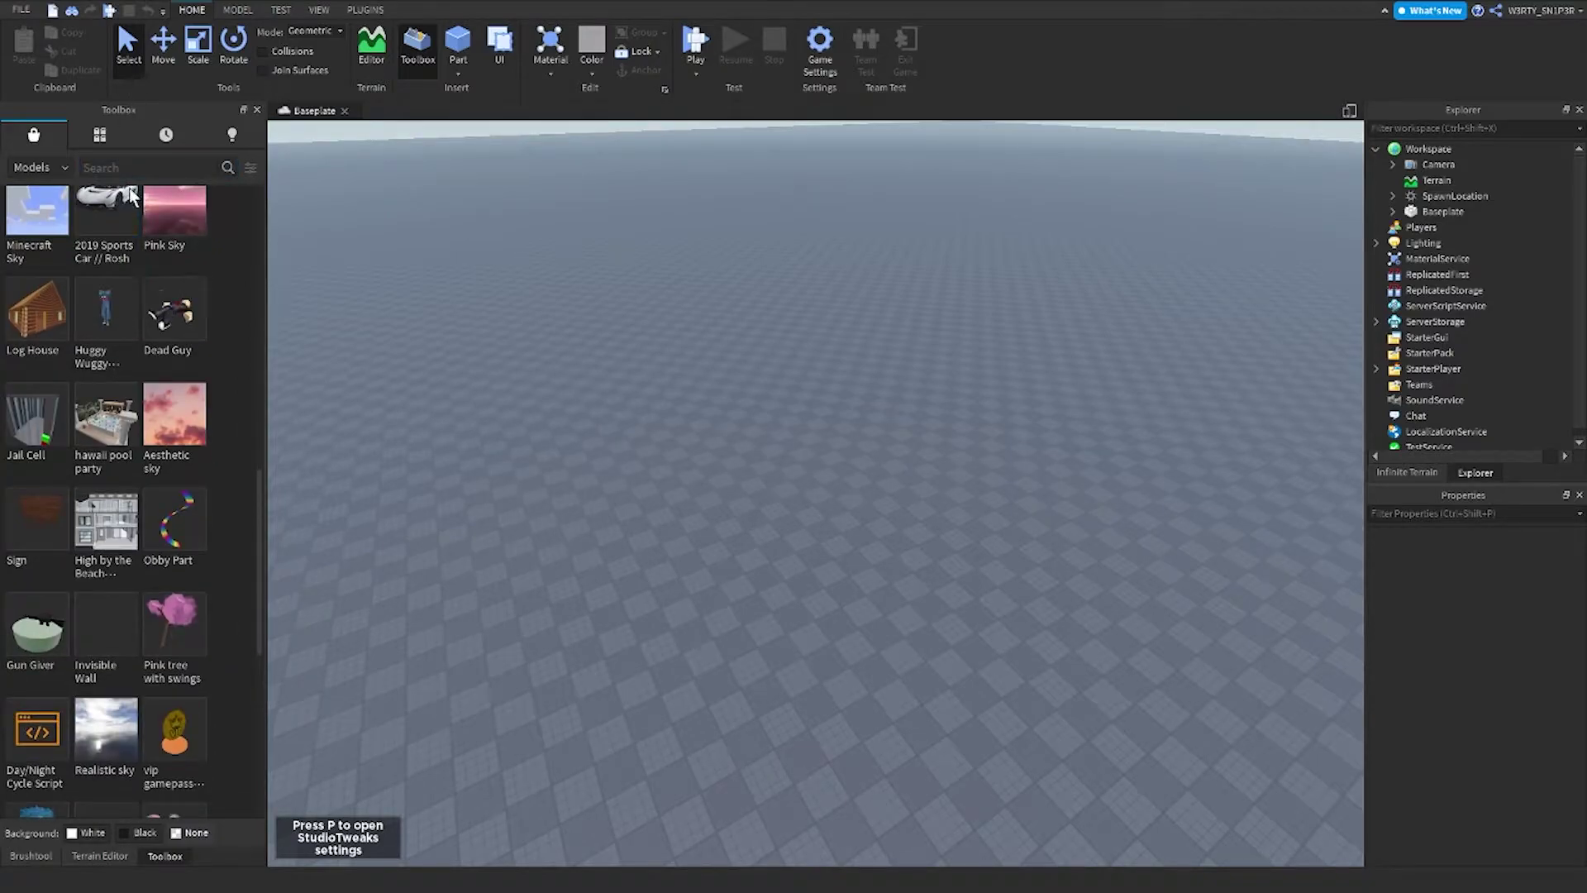
drag(664, 612, 664, 611)
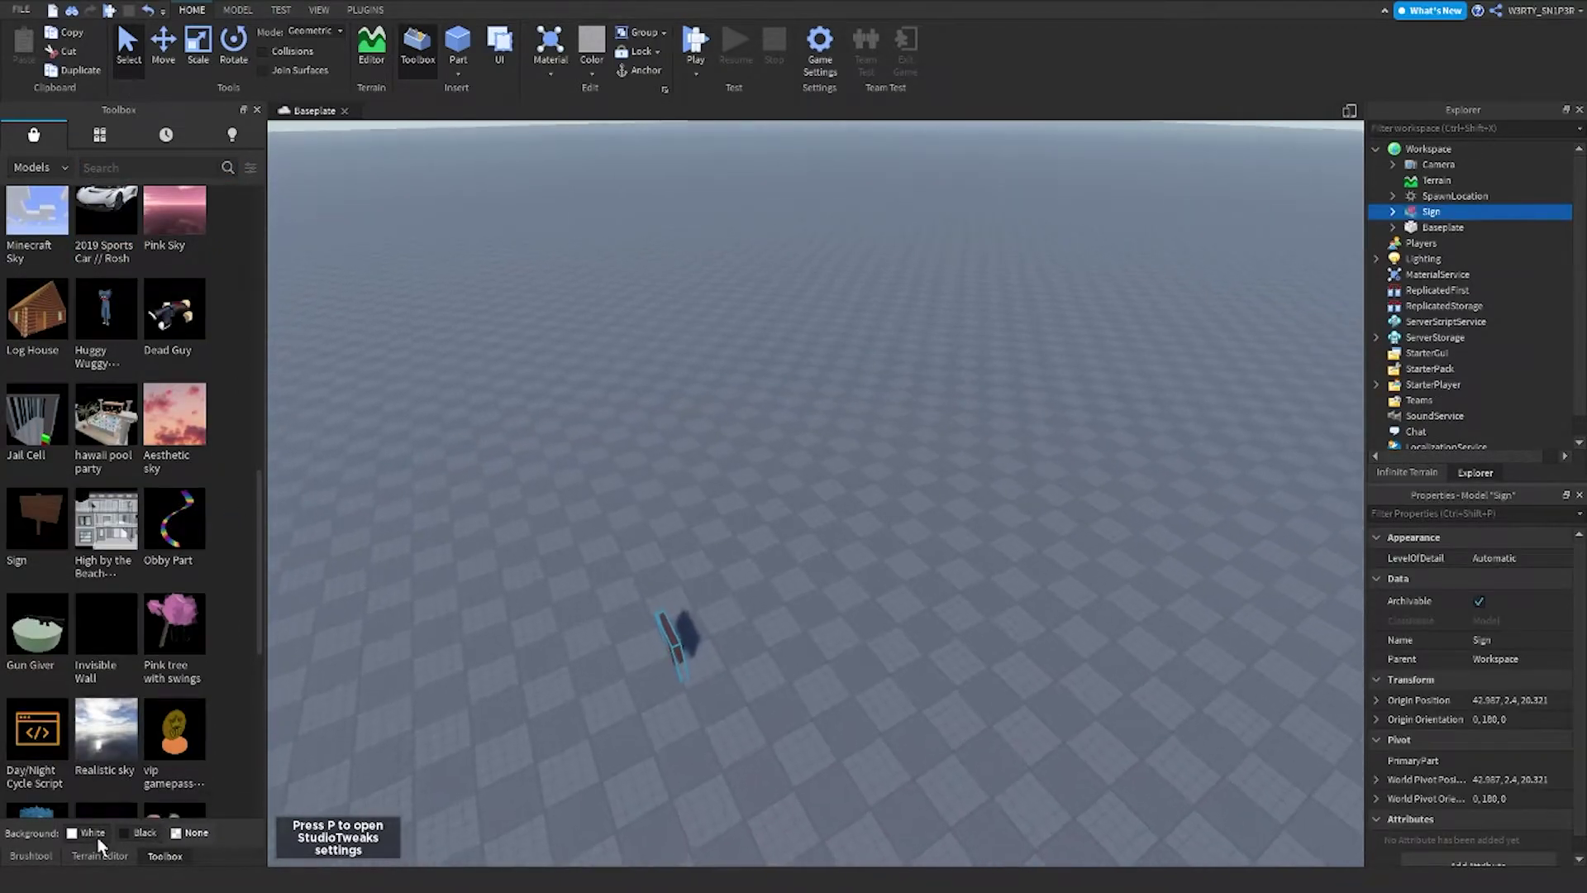
Step: Add the inserted Sign model to the Brushtool brushes and activate painting with Grass and Sign enabled
click(30, 855)
key(w)
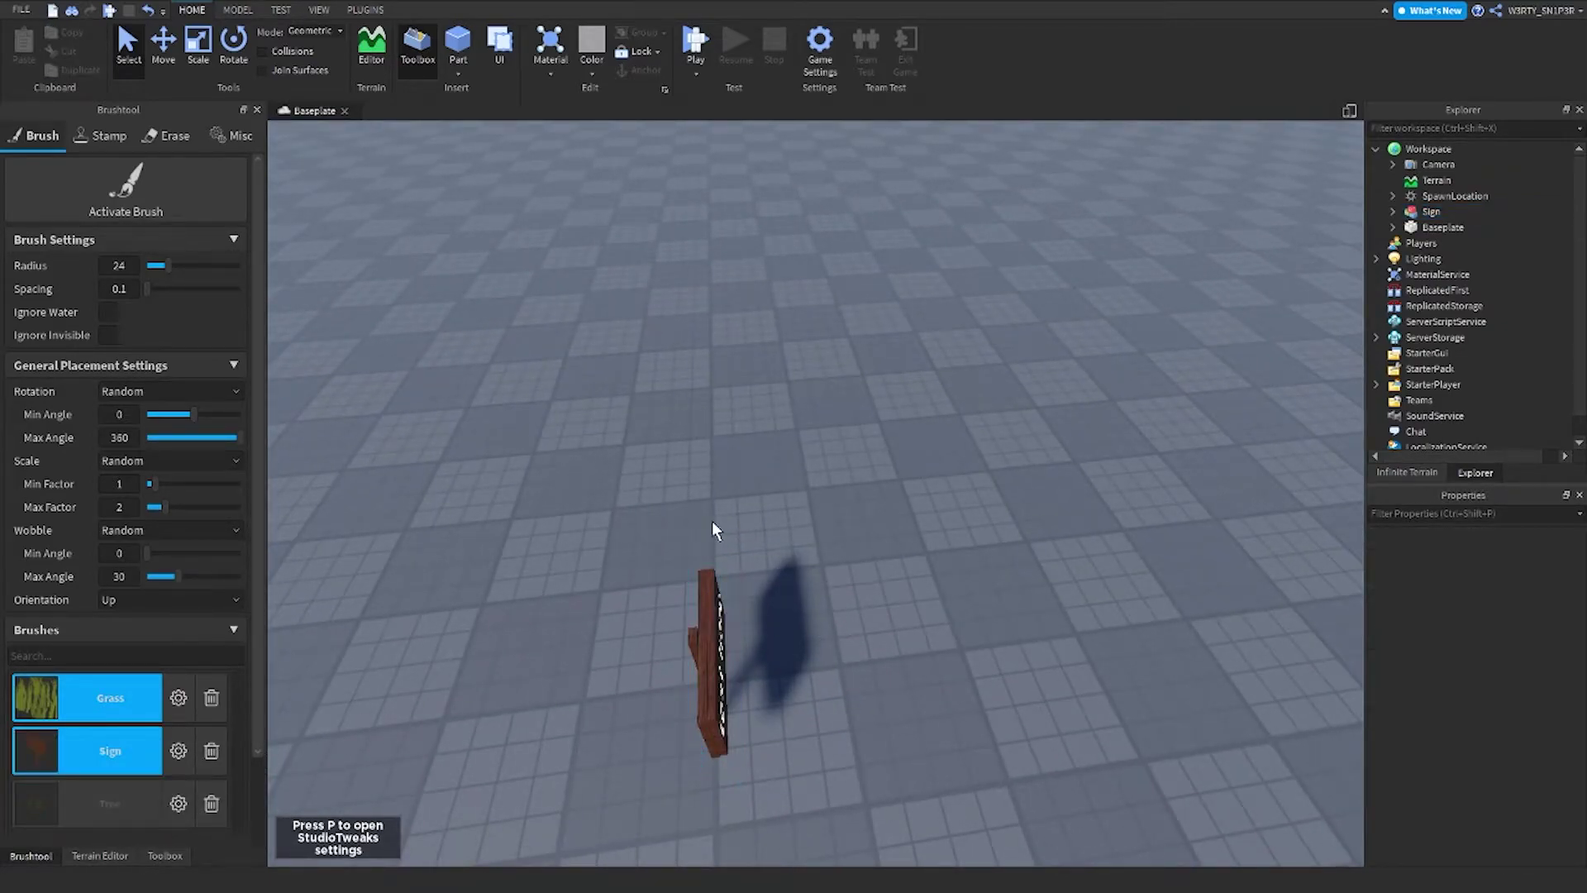
right_drag(711, 521, 736, 508)
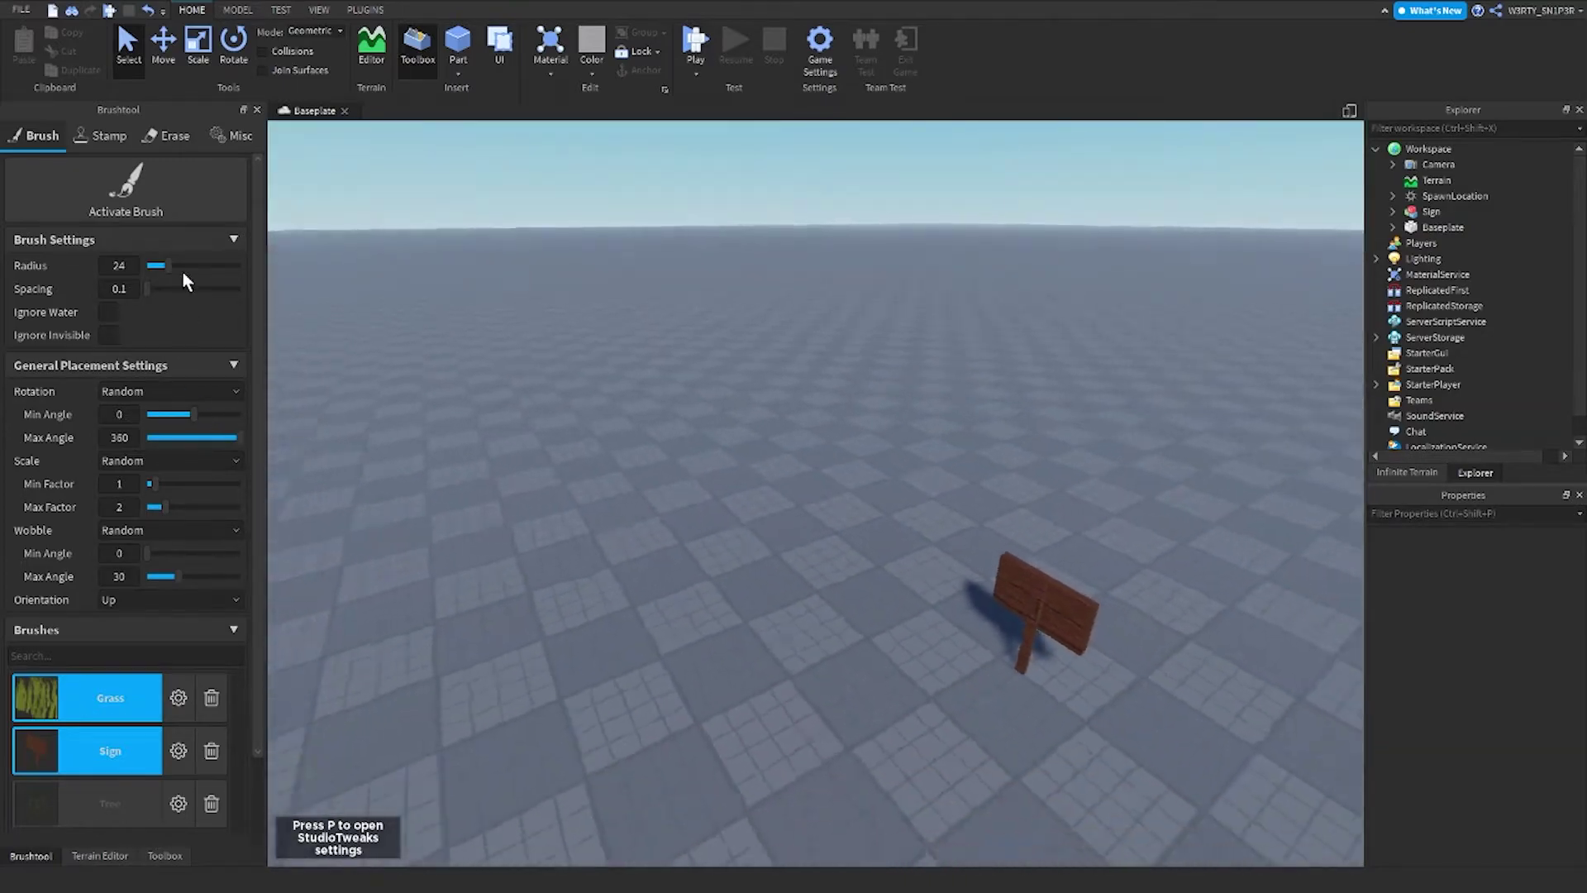
click(157, 198)
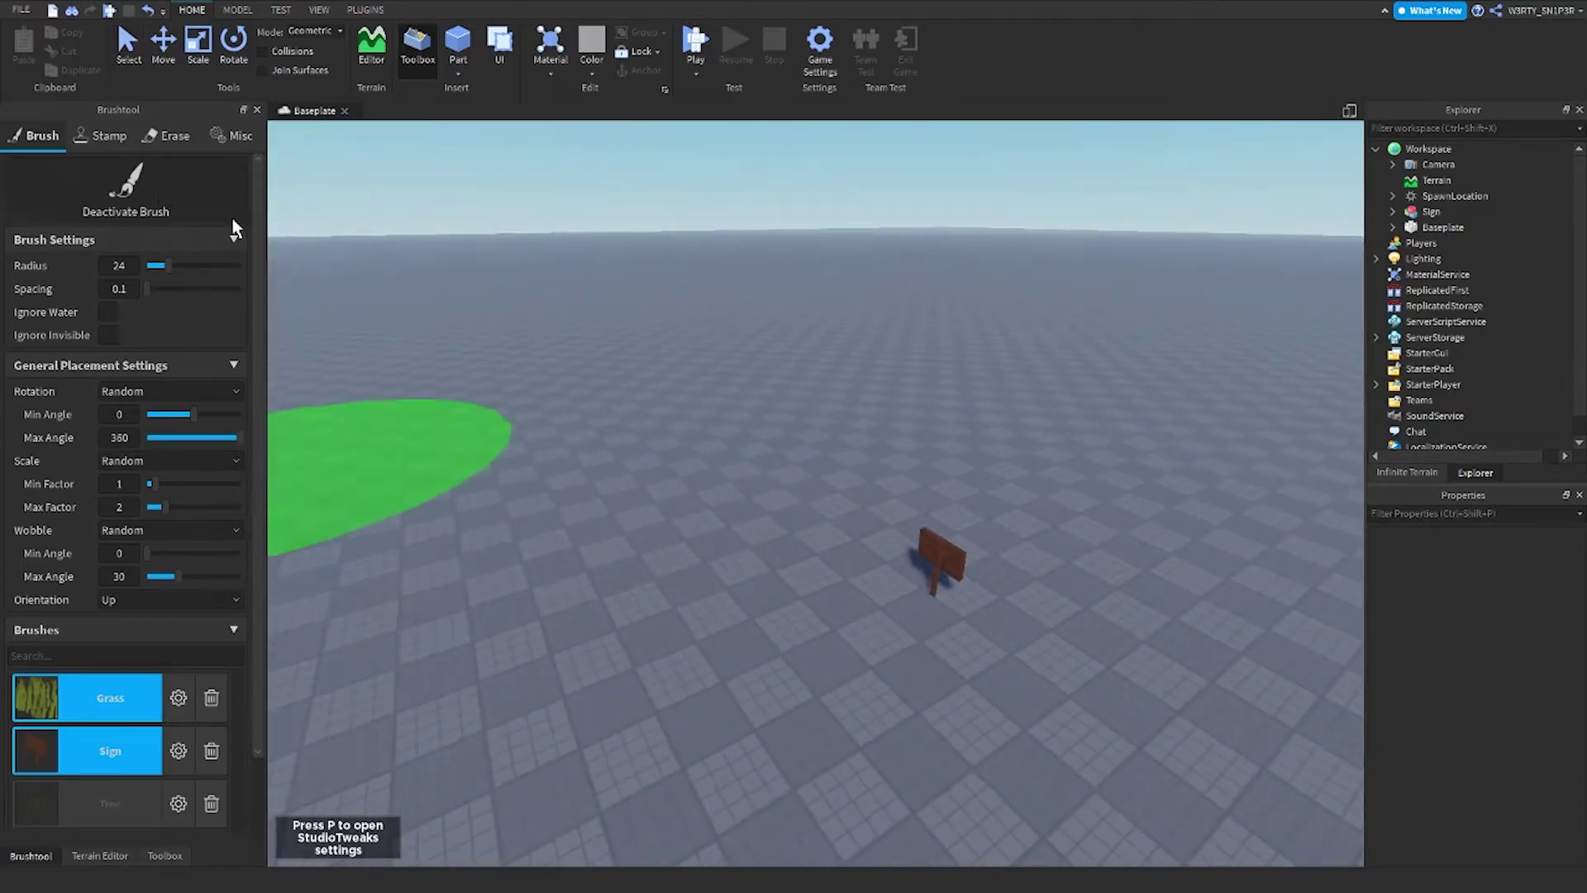
Step: Paint a wide test stroke of mixed grass and signs across the baseplate, and undo it
mouse_move(372, 413)
mouse_down()
mouse_move(761, 368)
mouse_move(616, 602)
mouse_move(1008, 484)
mouse_up()
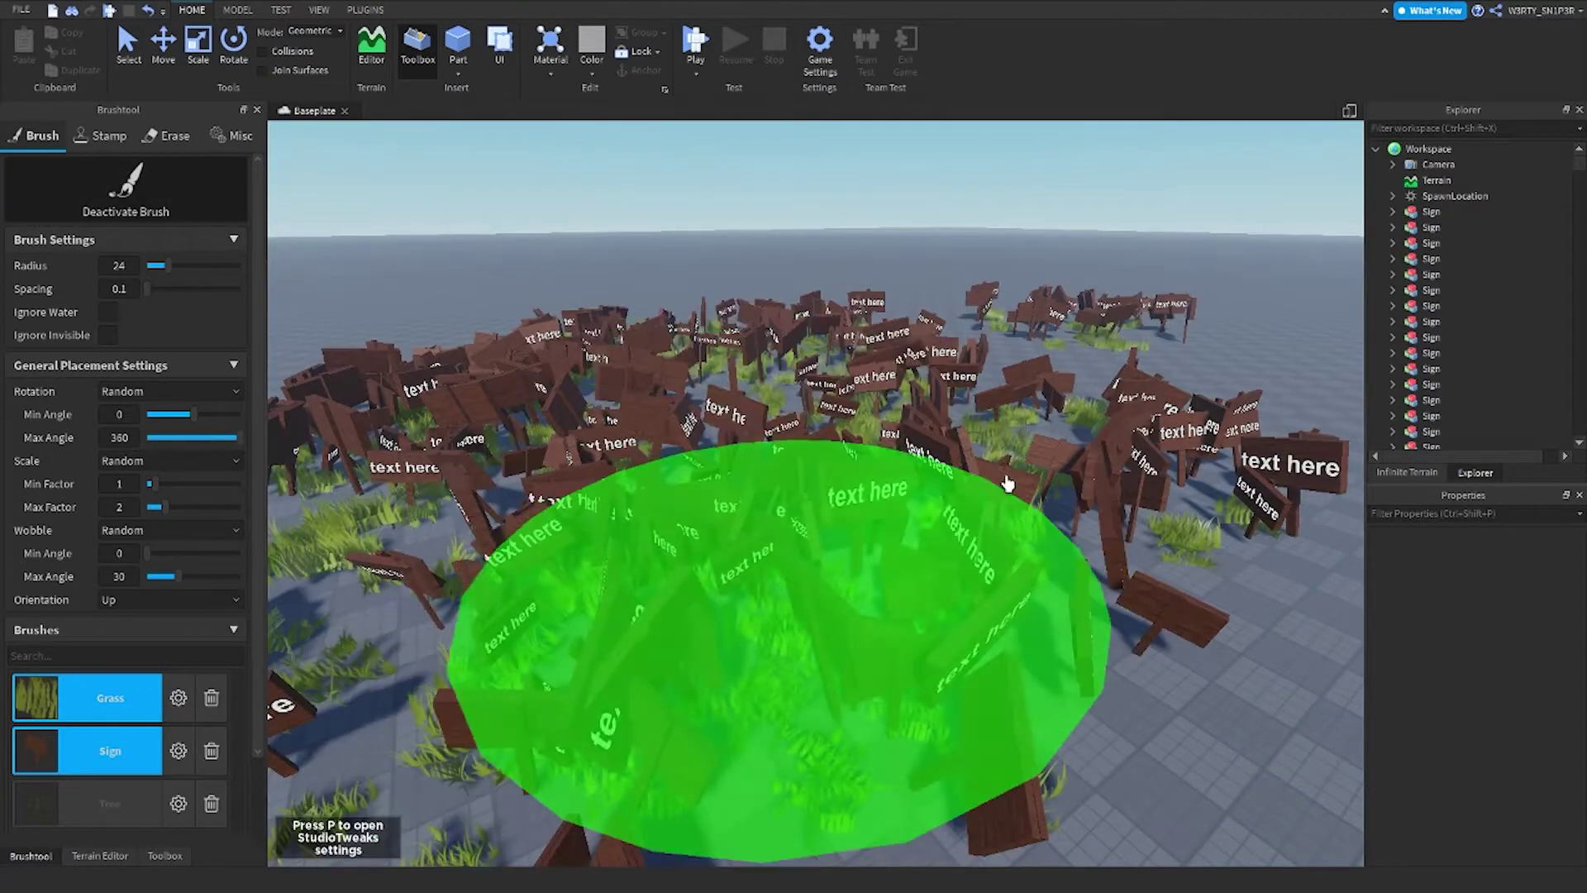
key(w)
key(s)
right_drag(1020, 383, 1023, 384)
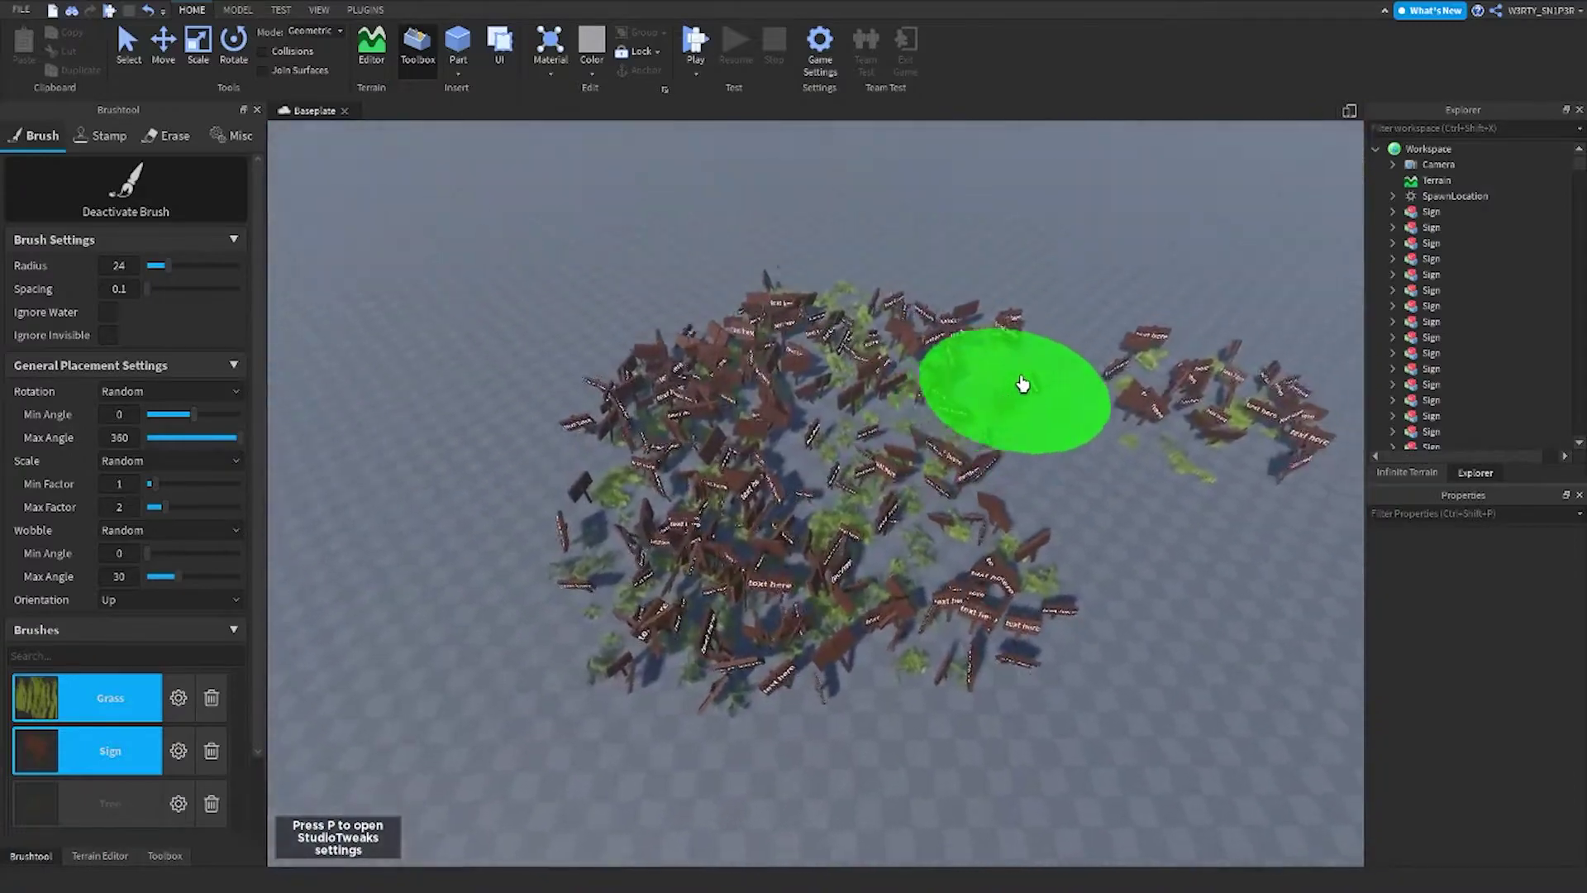
key(ctrl+z)
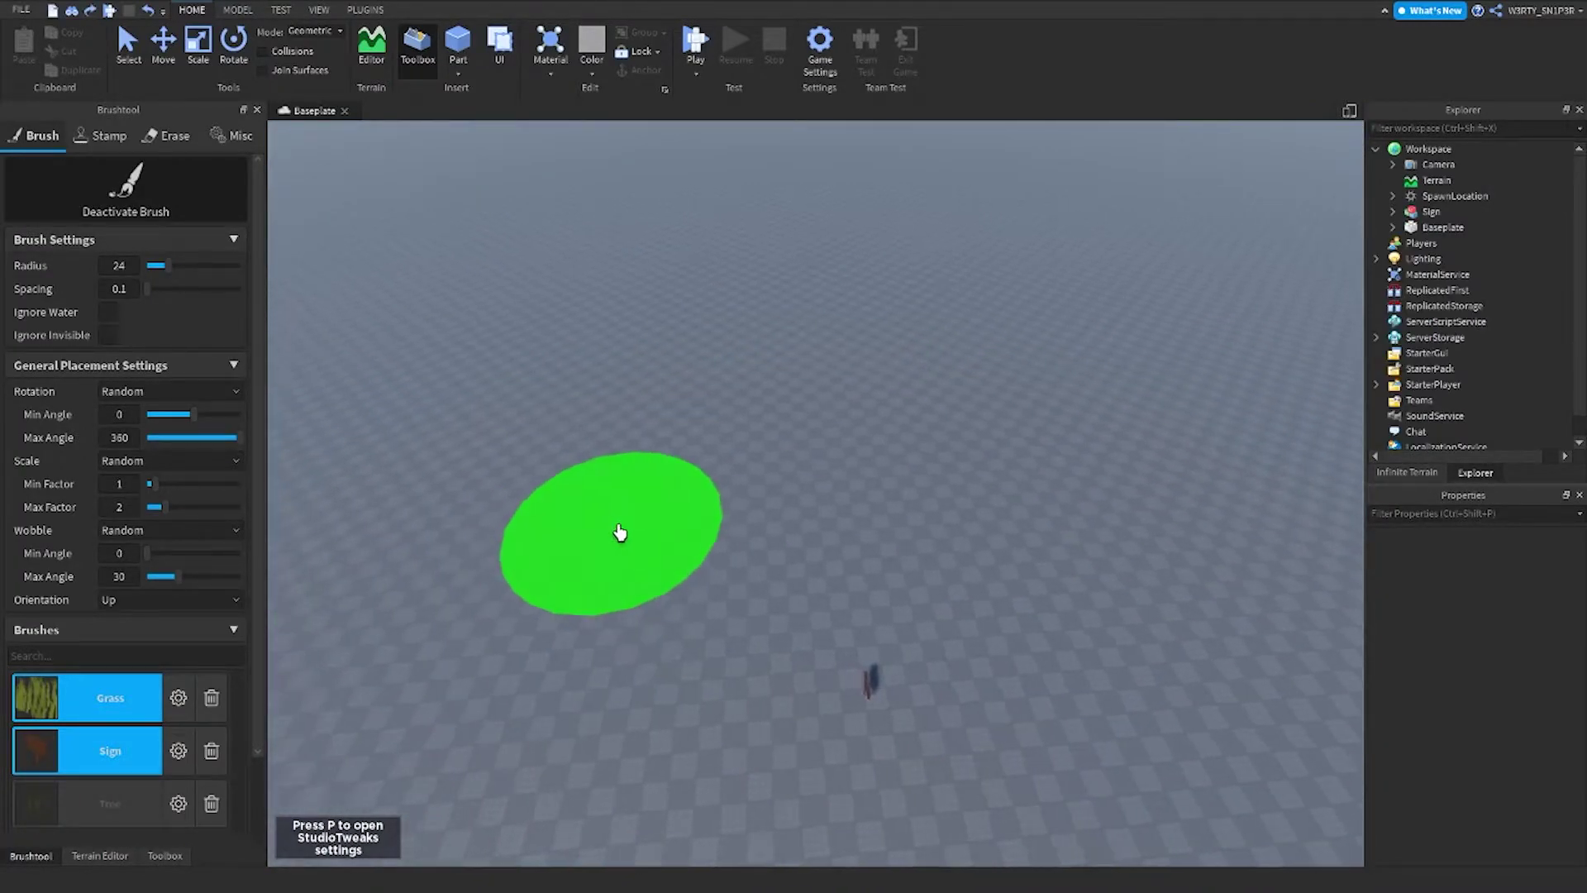
Step: Paint a compact, dense cluster of grass and signs on the baseplate to examine up close, and undo it
key(w)
key(a)
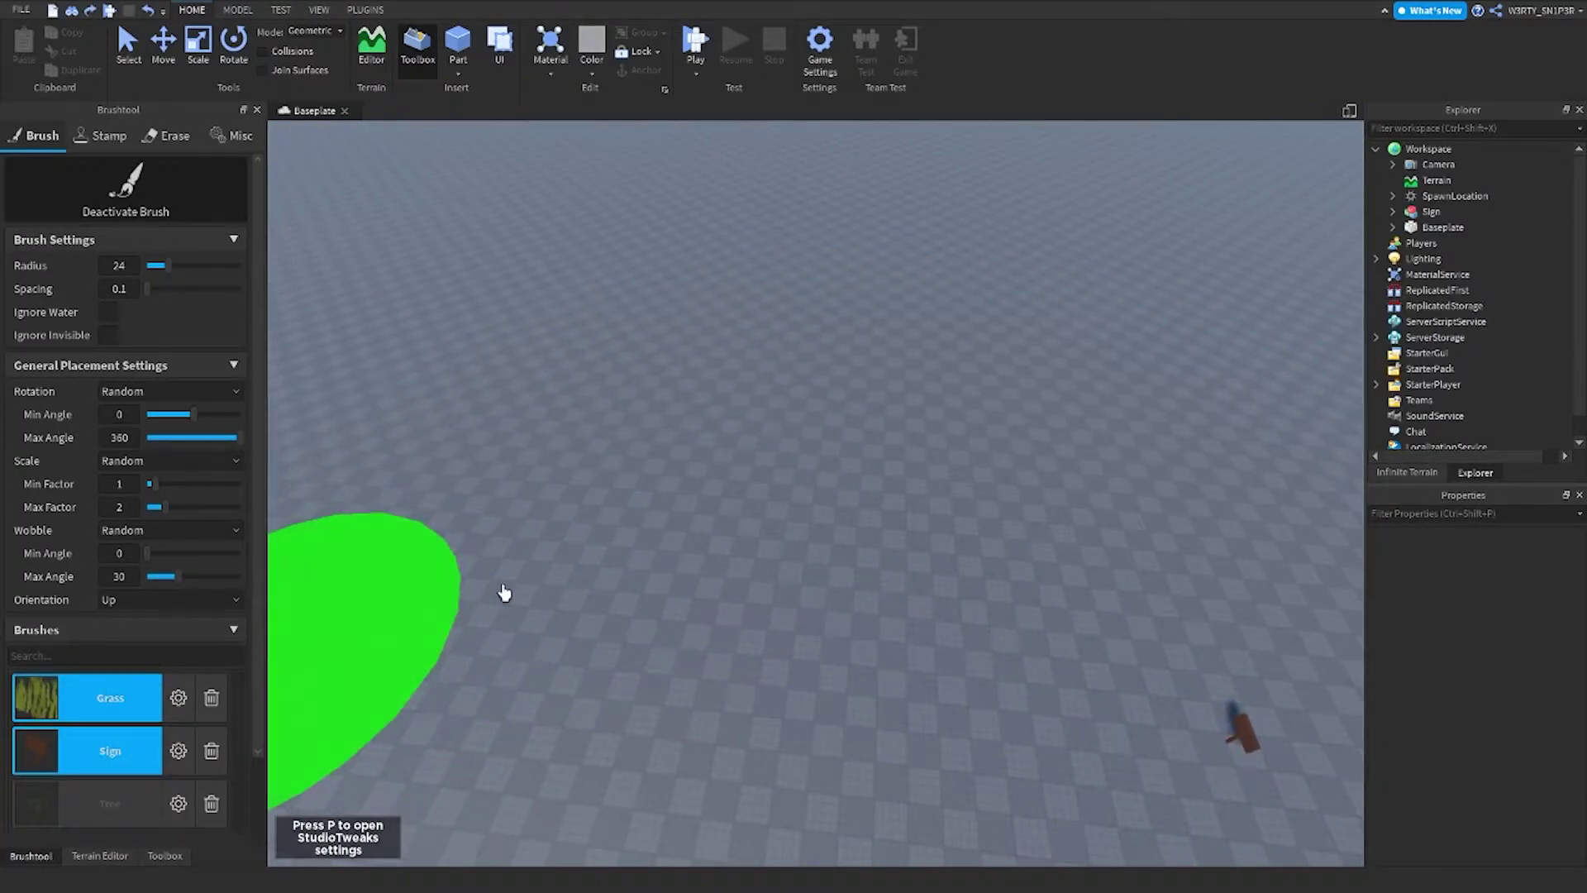
mouse_move(673, 505)
mouse_down()
mouse_move(896, 390)
mouse_move(818, 446)
mouse_move(859, 393)
mouse_up()
key(w)
right_drag(1126, 493, 1175, 457)
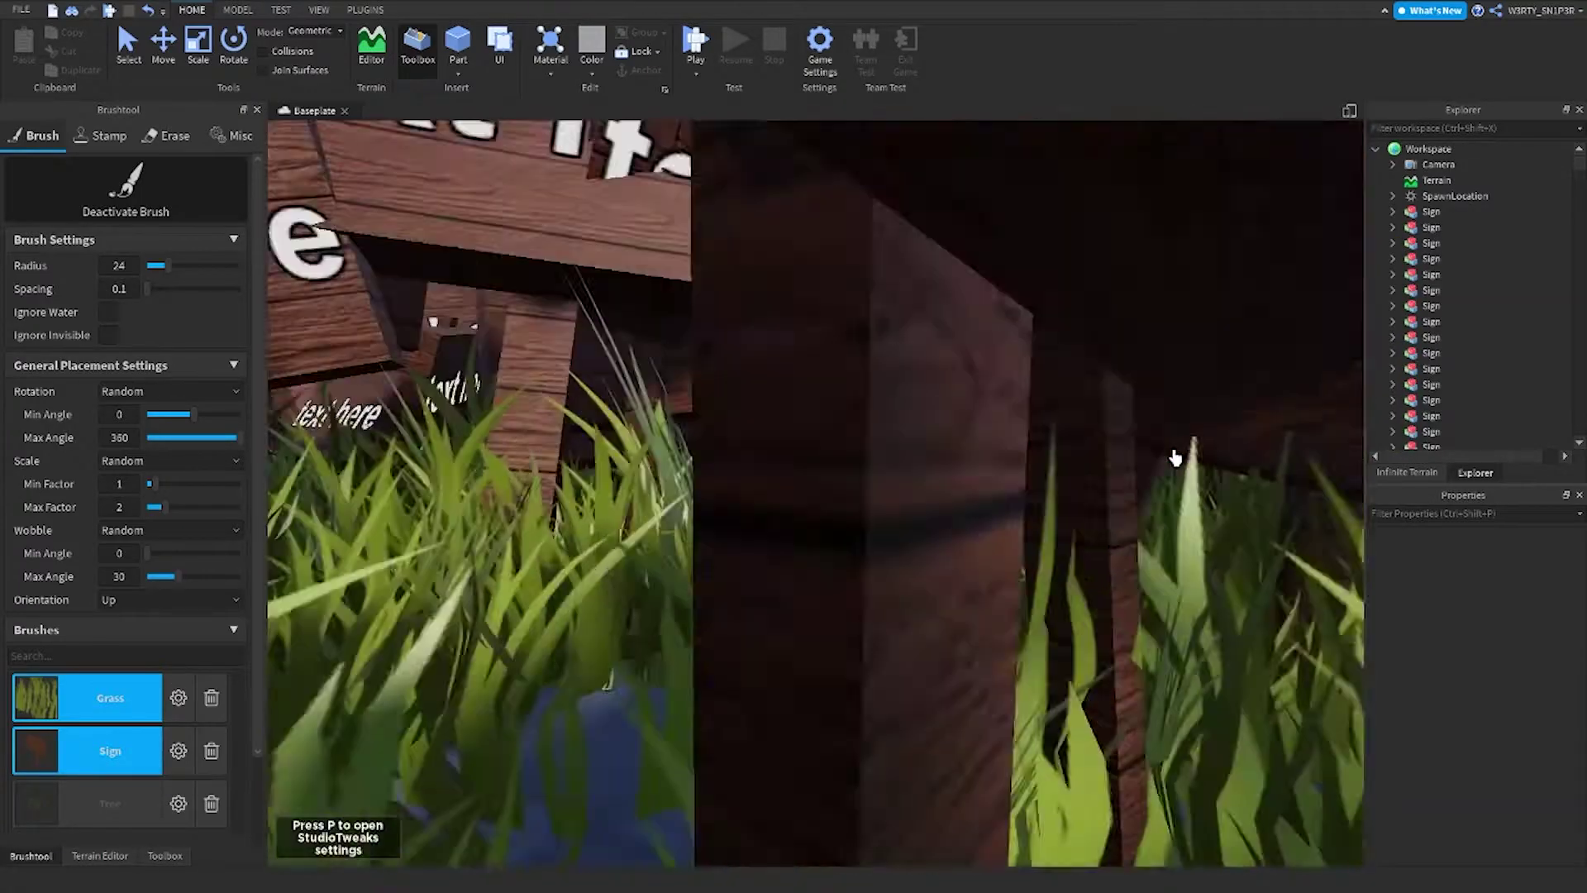
scroll(1176, 457, down, 10)
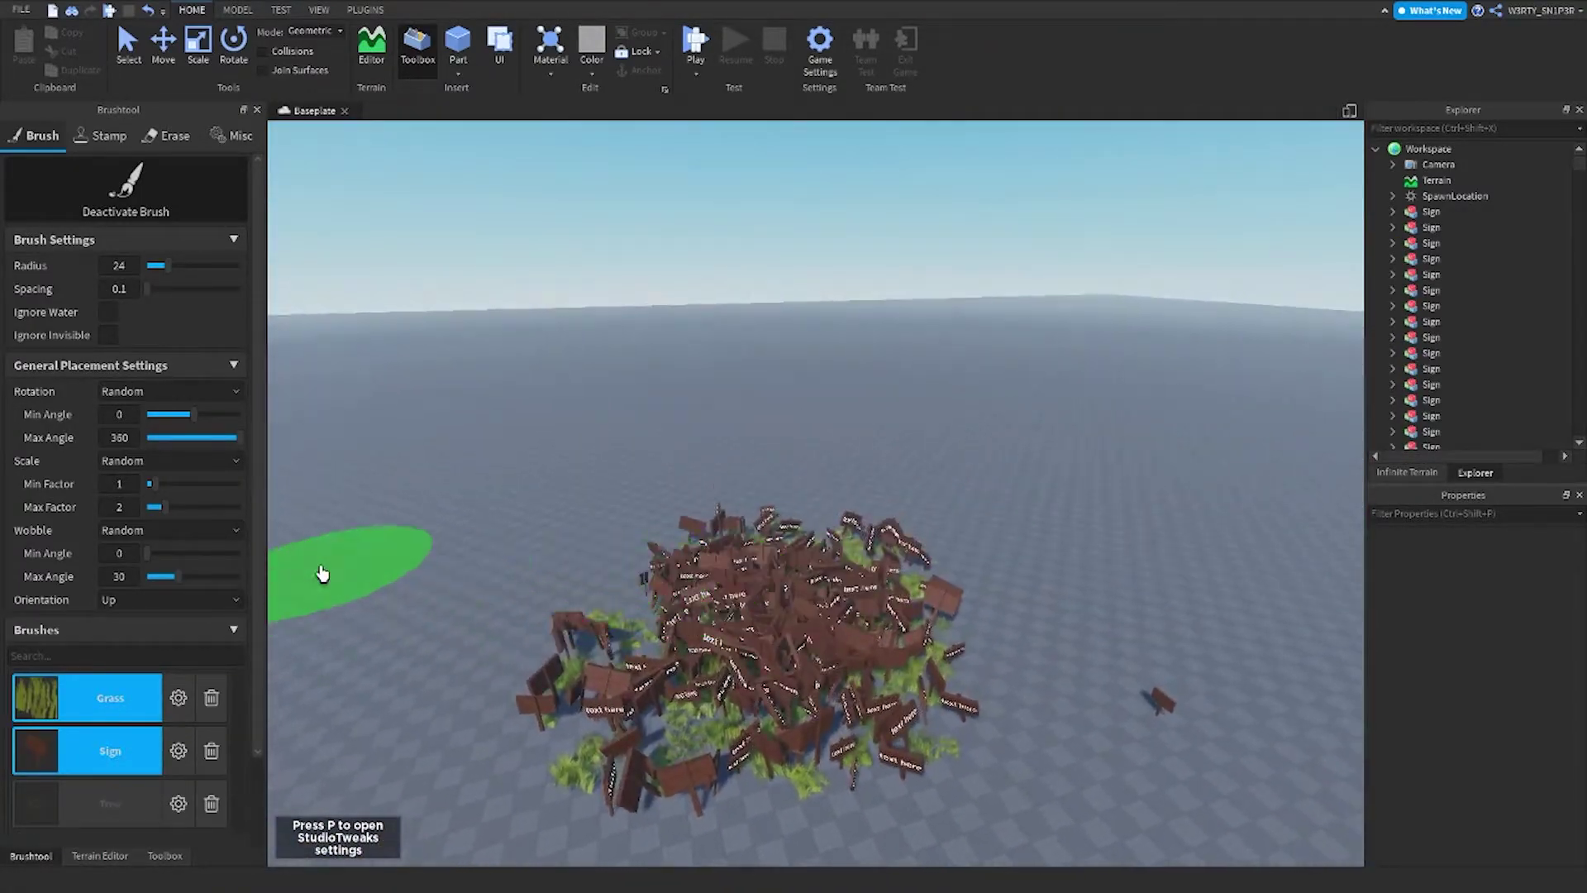
key(ctrl+z)
Step: Look over the brush list and placement settings, and the settings of the Stamp and Erase tools
scroll(276, 531, down, 2)
scroll(206, 518, down, 2)
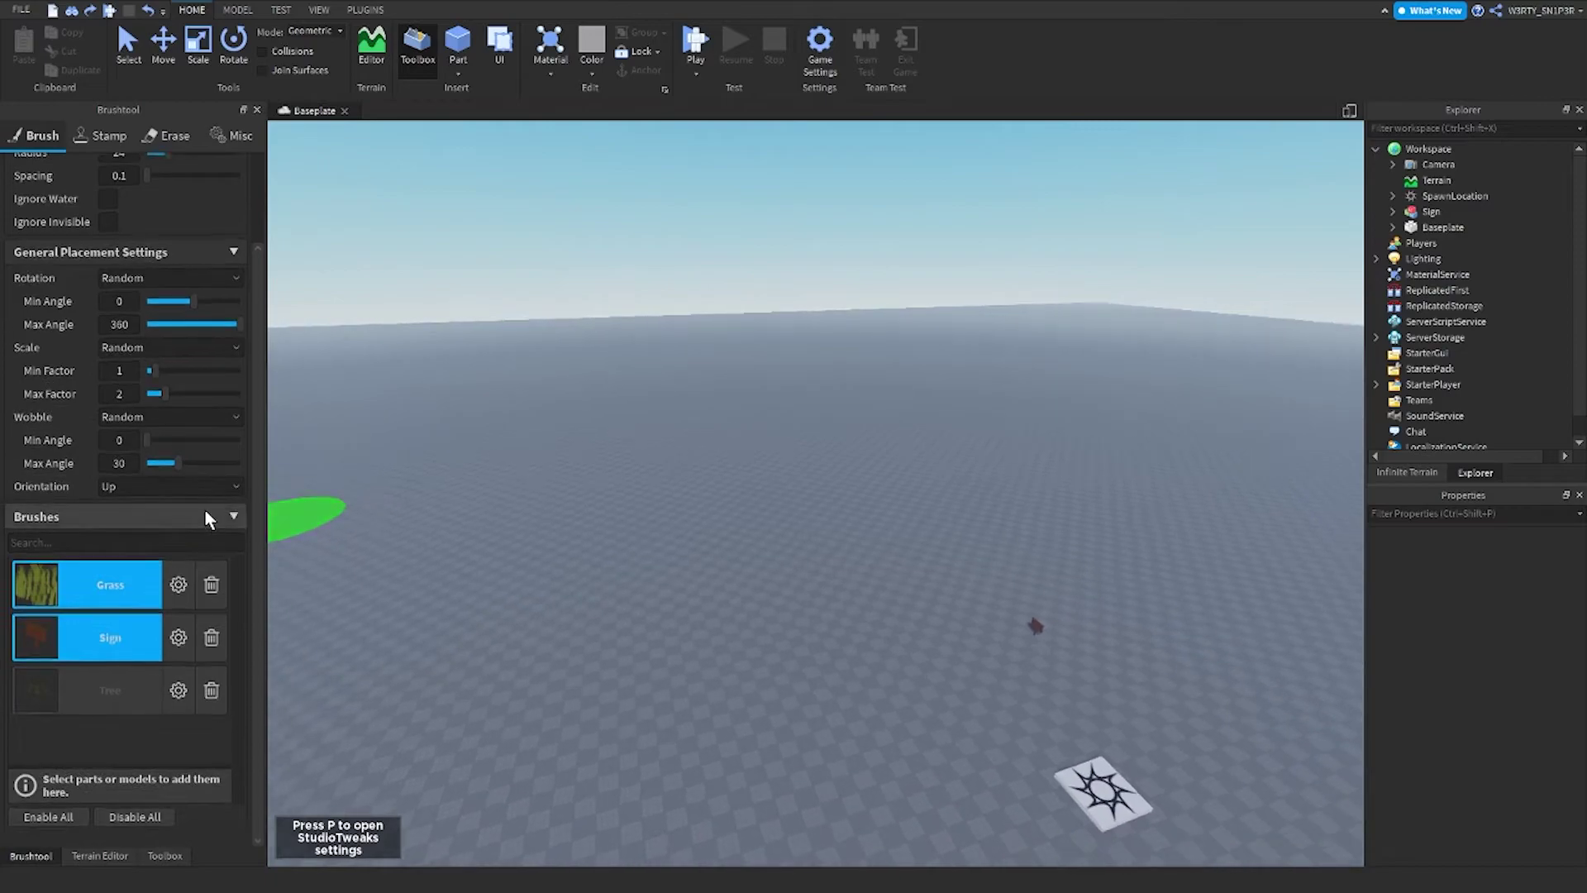
scroll(132, 496, up, 4)
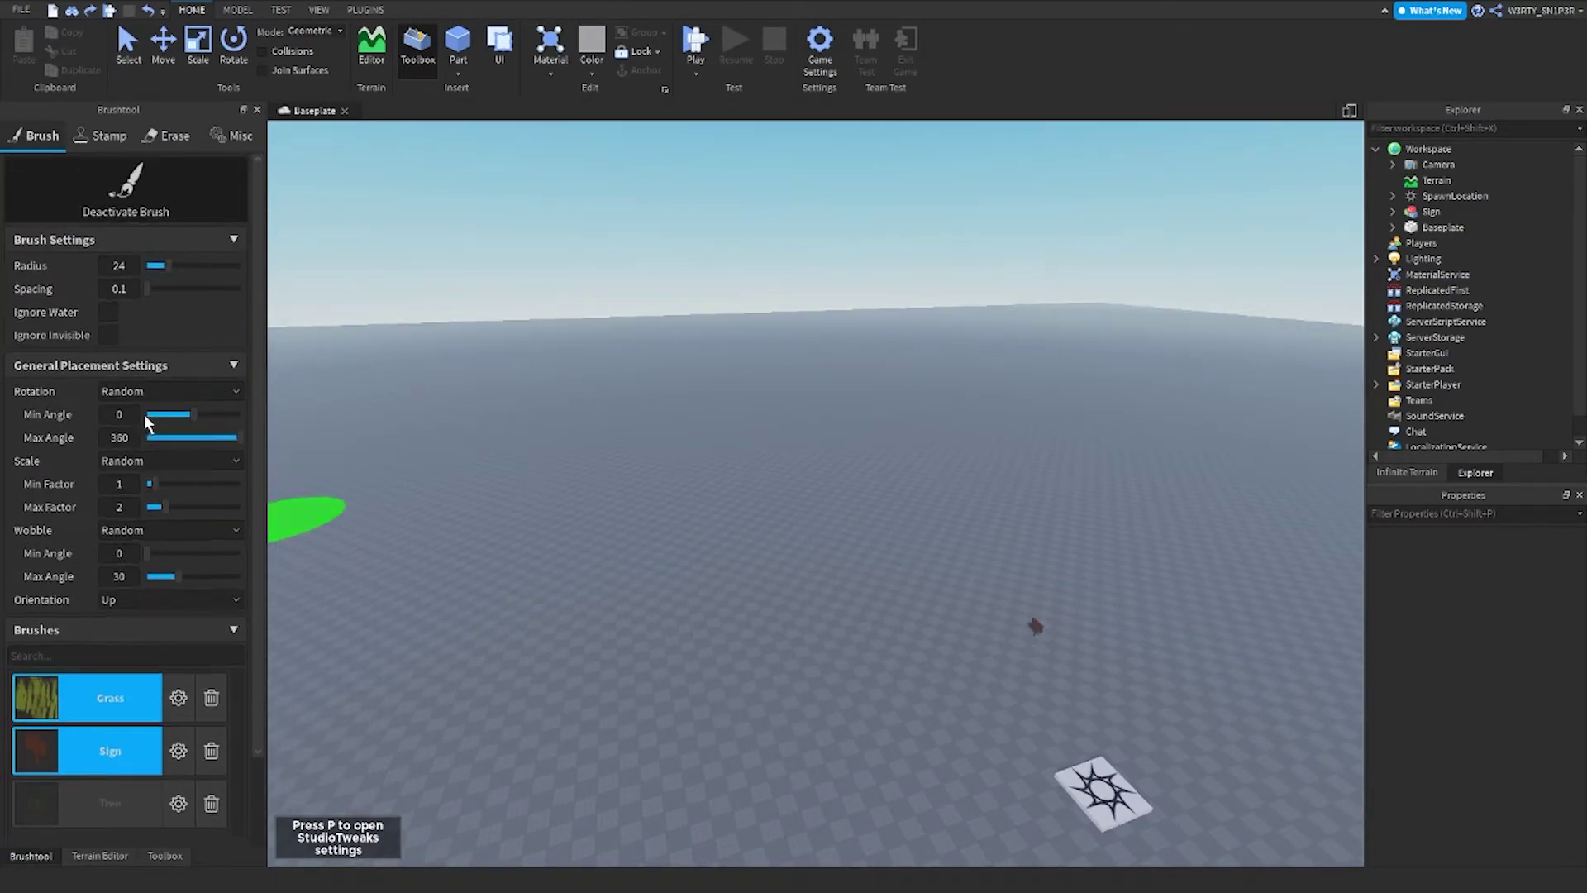
click(109, 136)
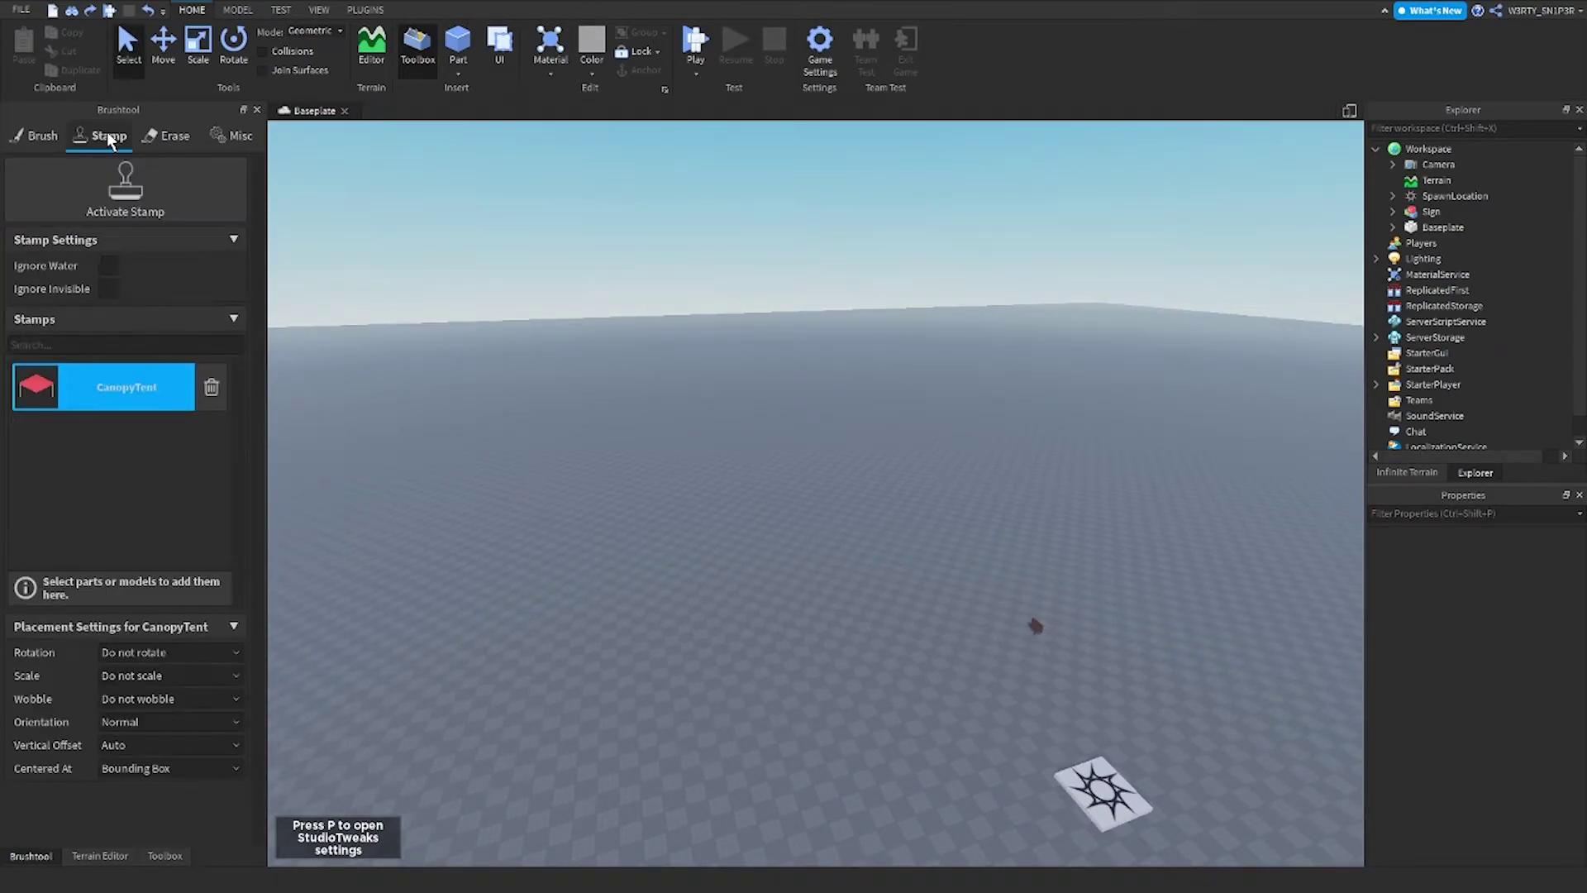
click(43, 137)
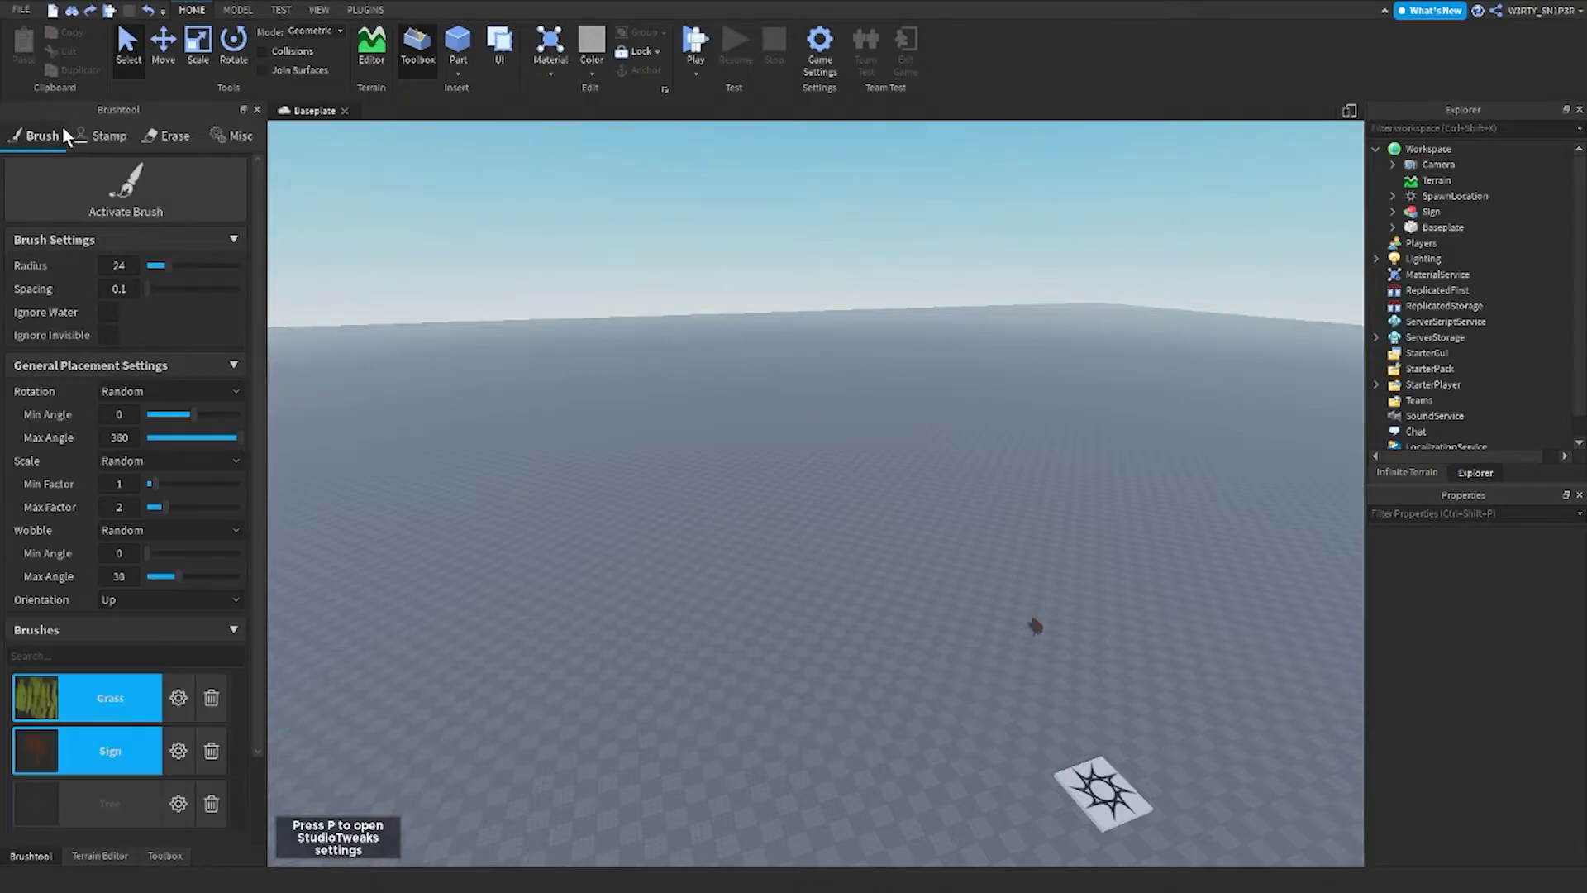
click(152, 140)
right_drag(676, 273, 678, 276)
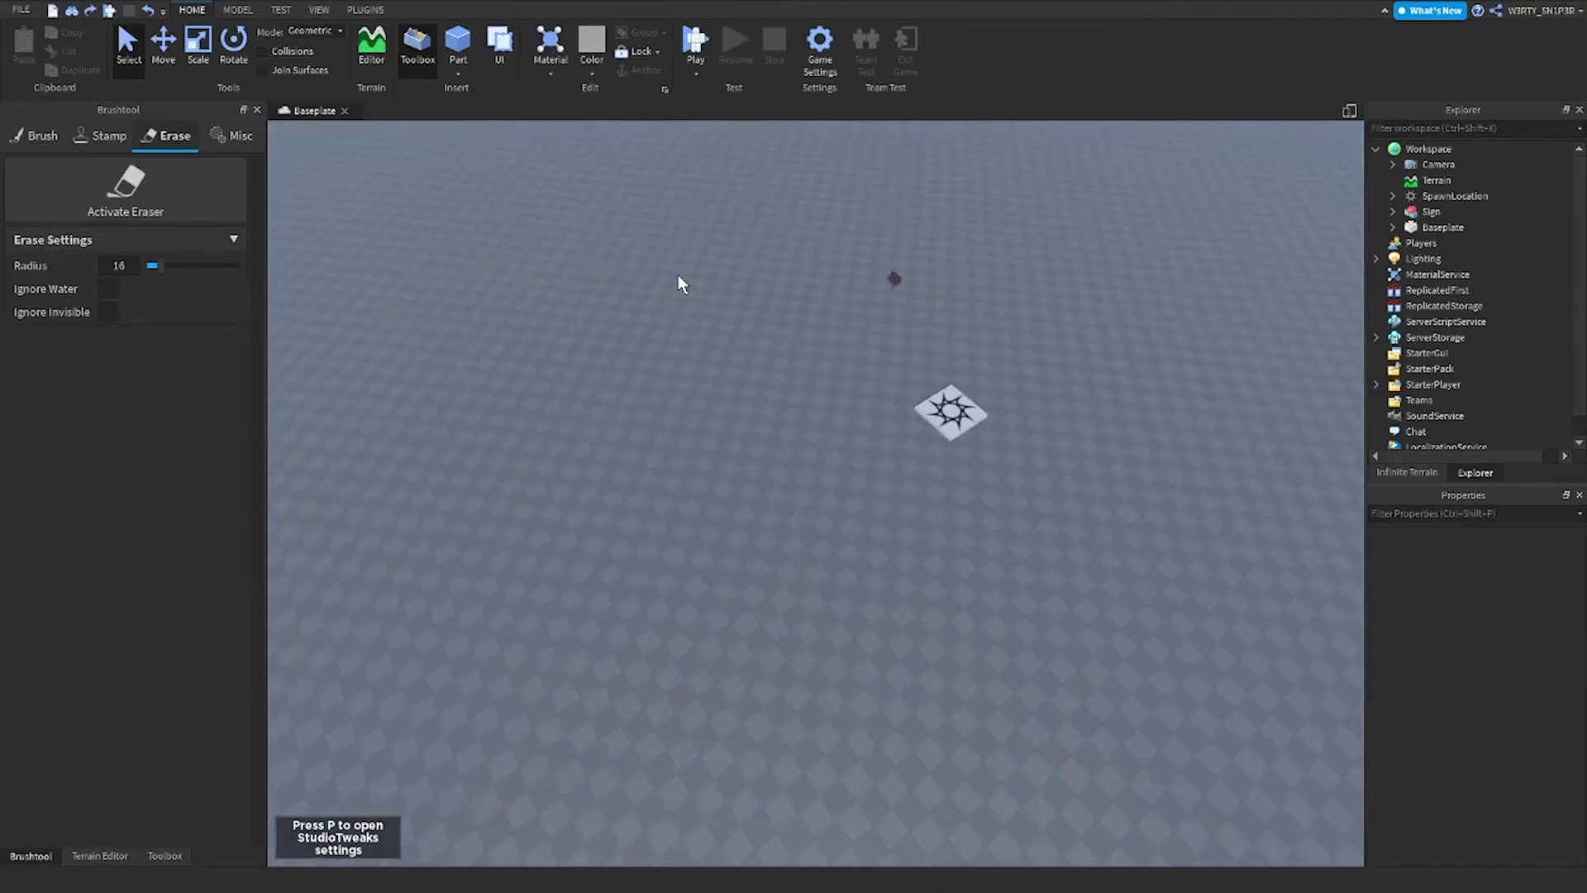
Step: Paint two patches of grass and signs on the baseplate and remove them with the eraser at radius 16
click(43, 137)
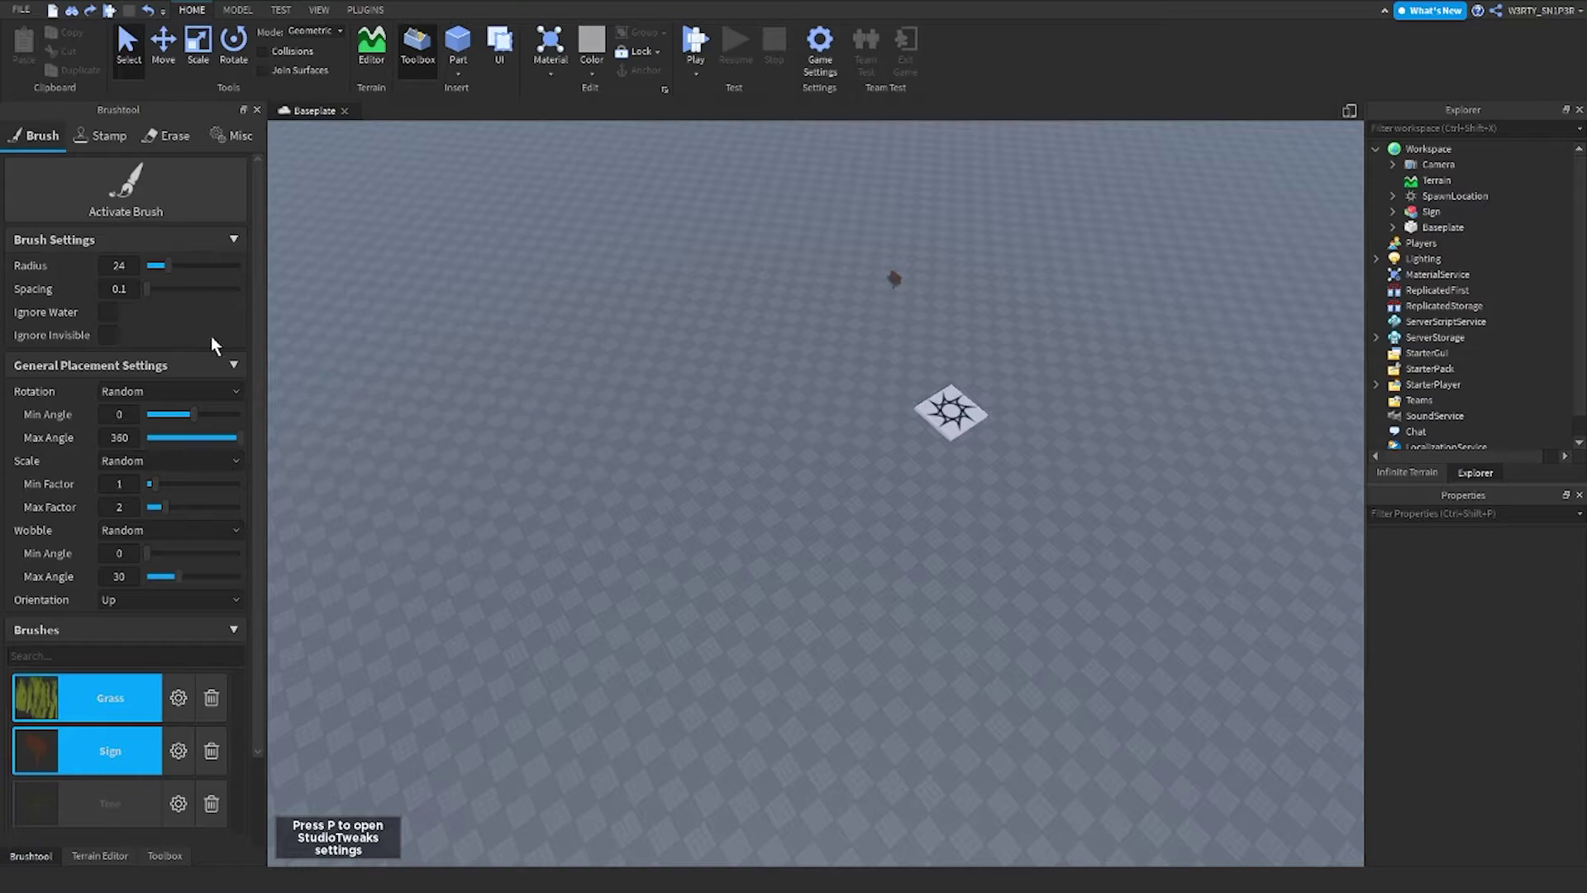
mouse_move(570, 331)
mouse_down()
mouse_move(719, 432)
mouse_move(365, 297)
mouse_move(331, 190)
mouse_up()
click(165, 137)
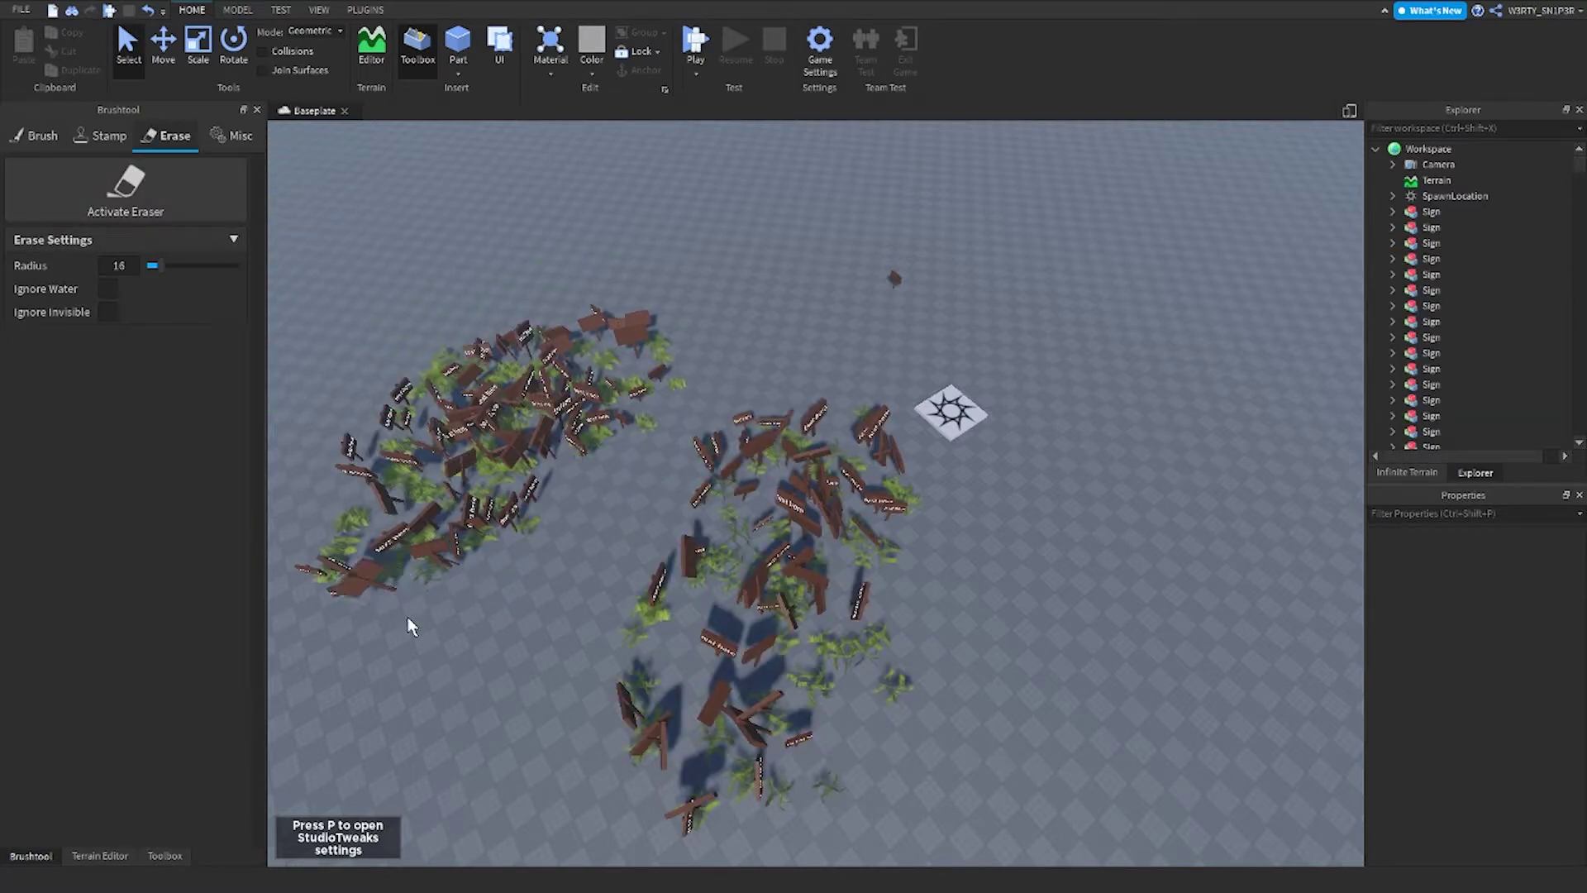
click(355, 565)
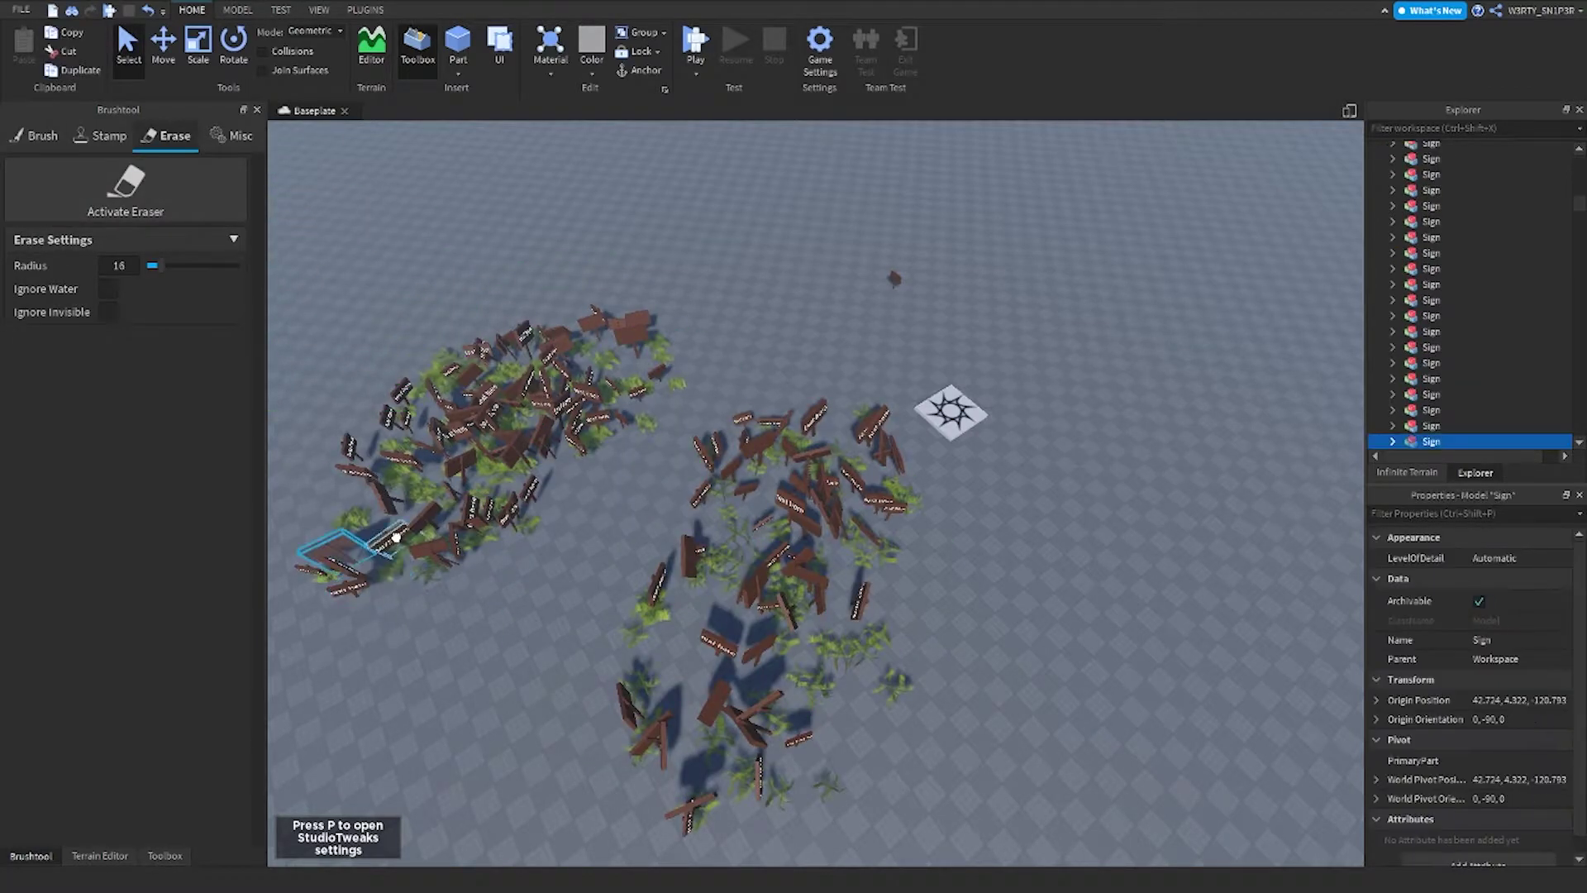
click(157, 201)
mouse_move(358, 627)
mouse_down()
mouse_move(298, 514)
mouse_move(758, 394)
mouse_move(838, 438)
mouse_move(1073, 641)
mouse_move(549, 743)
mouse_move(343, 500)
mouse_up()
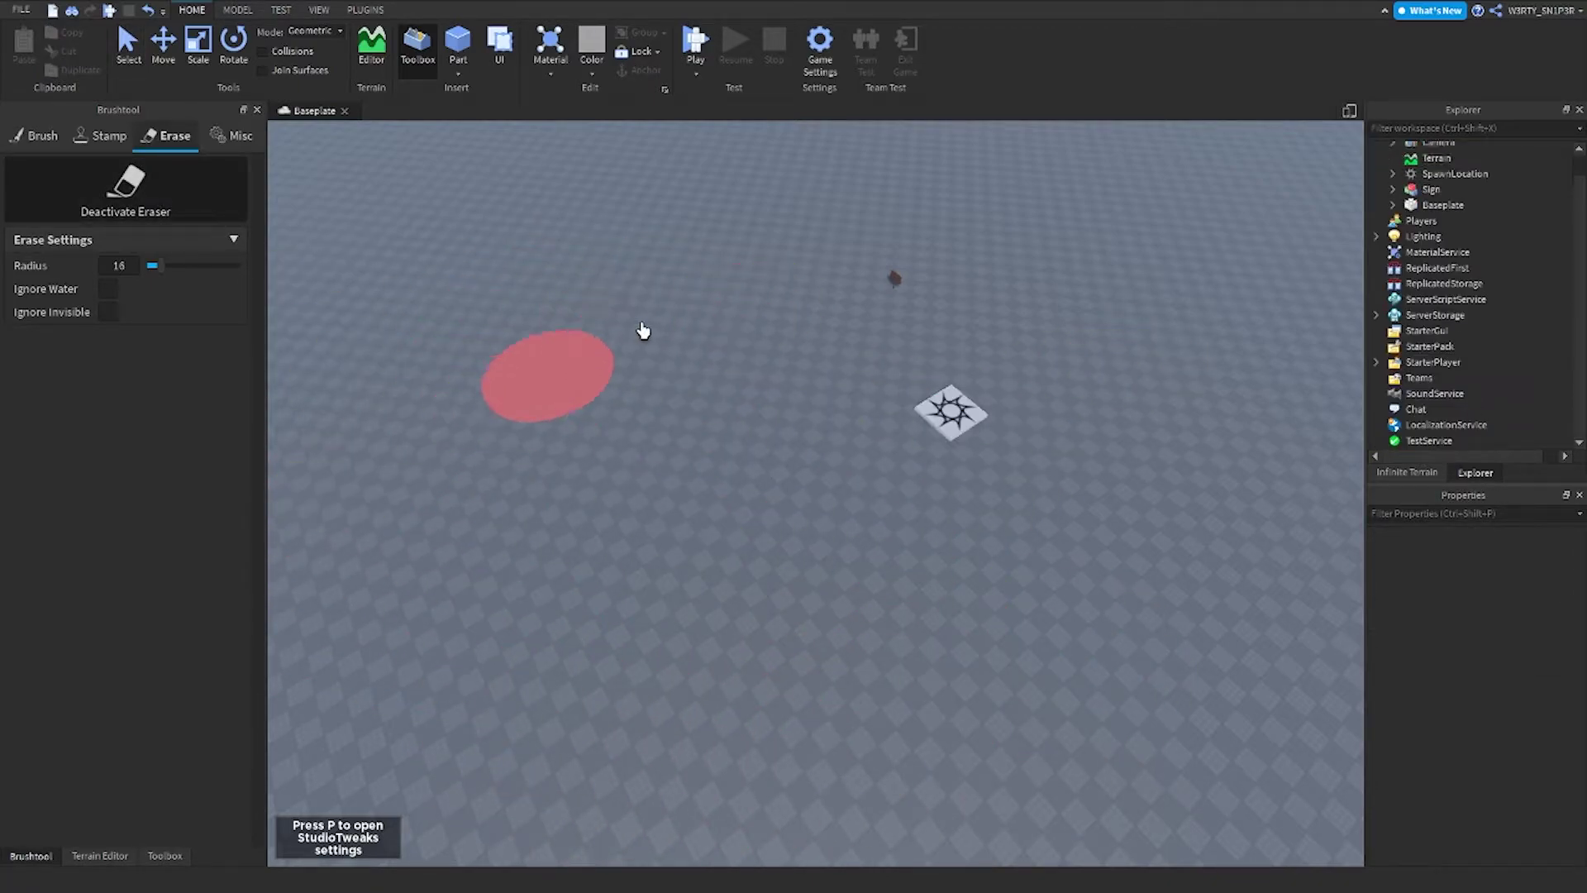
Step: Activate the Stamp tool with the CanopyTent stamp and place four tents on the baseplate
click(42, 128)
click(105, 137)
right_drag(495, 322, 538, 298)
key(w)
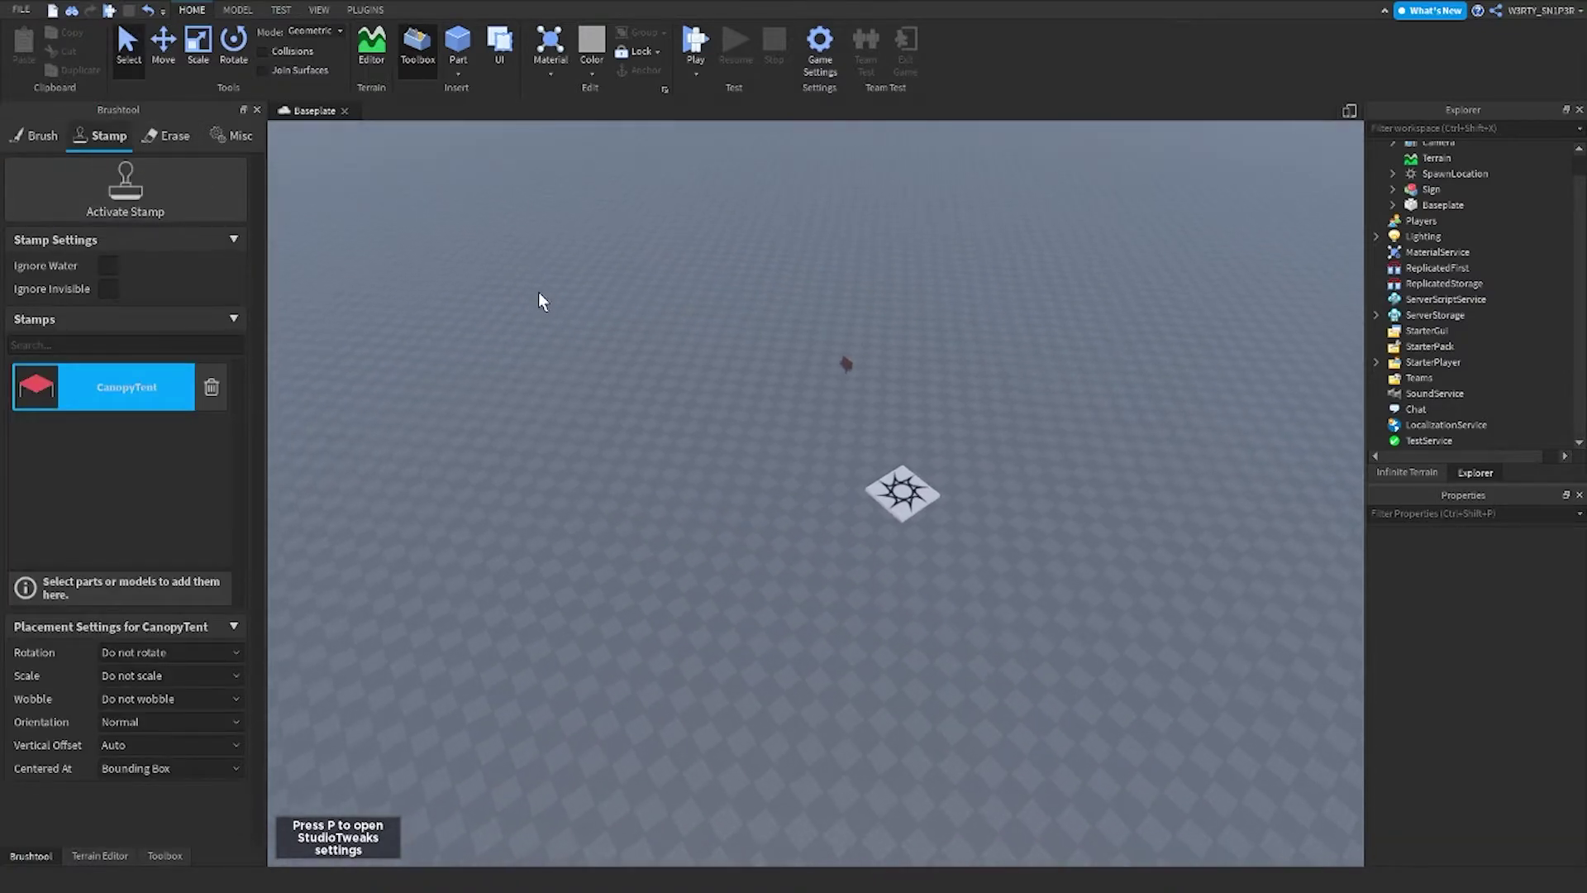
click(540, 506)
click(810, 662)
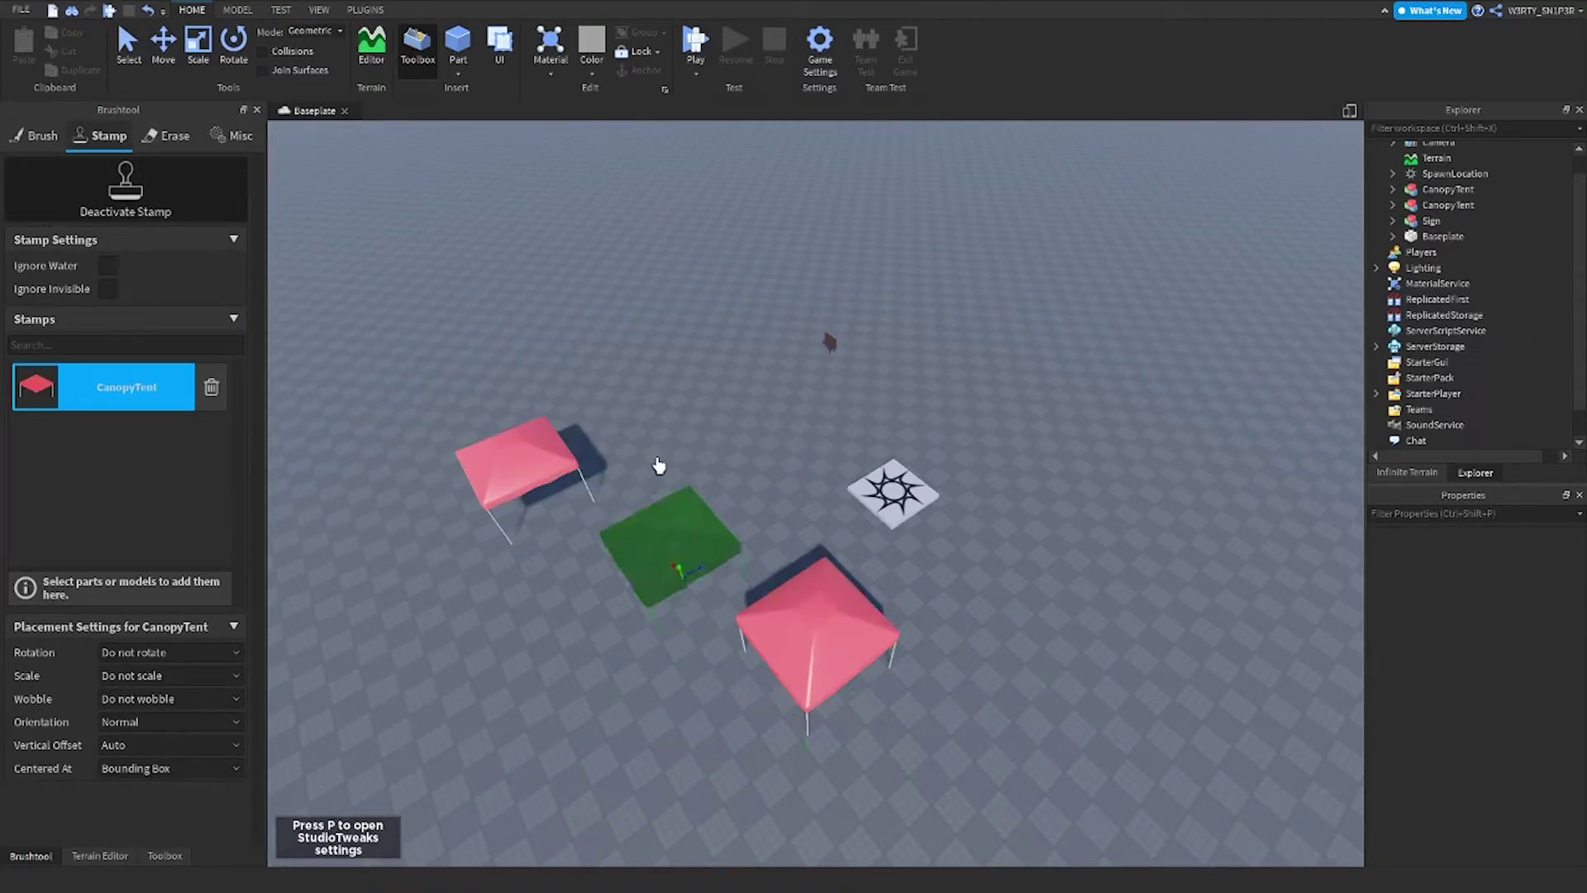
click(515, 689)
scroll(806, 696, up, 6)
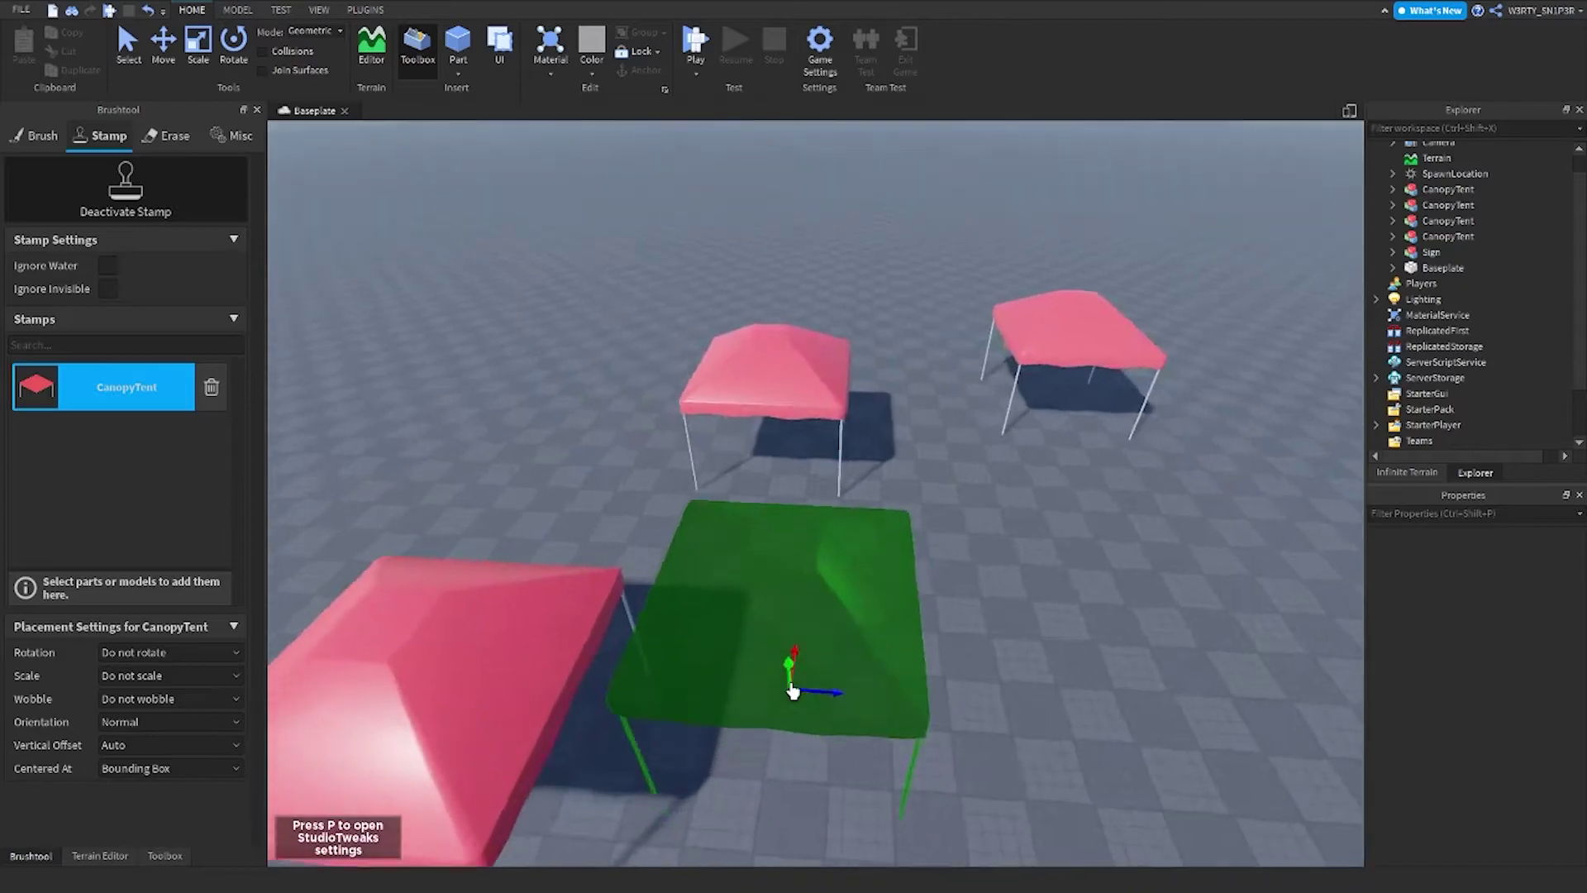
Step: Stamp two additional CanopyTents near the spawn location, among the tents already placed
scroll(792, 691, down, 5)
scroll(792, 690, up, 3)
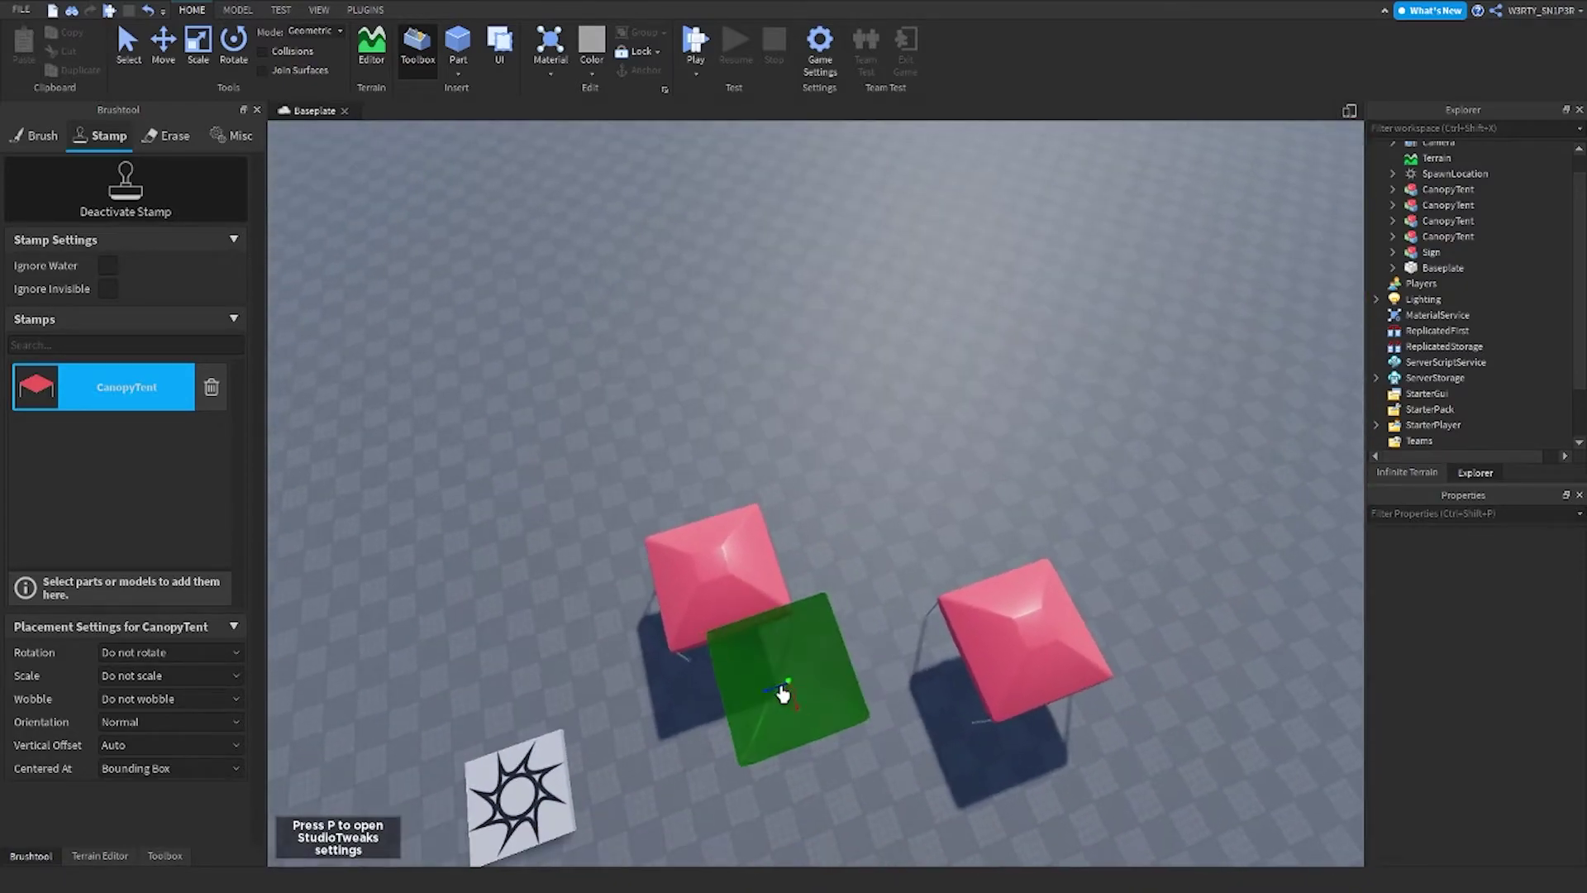
scroll(783, 674, up, 10)
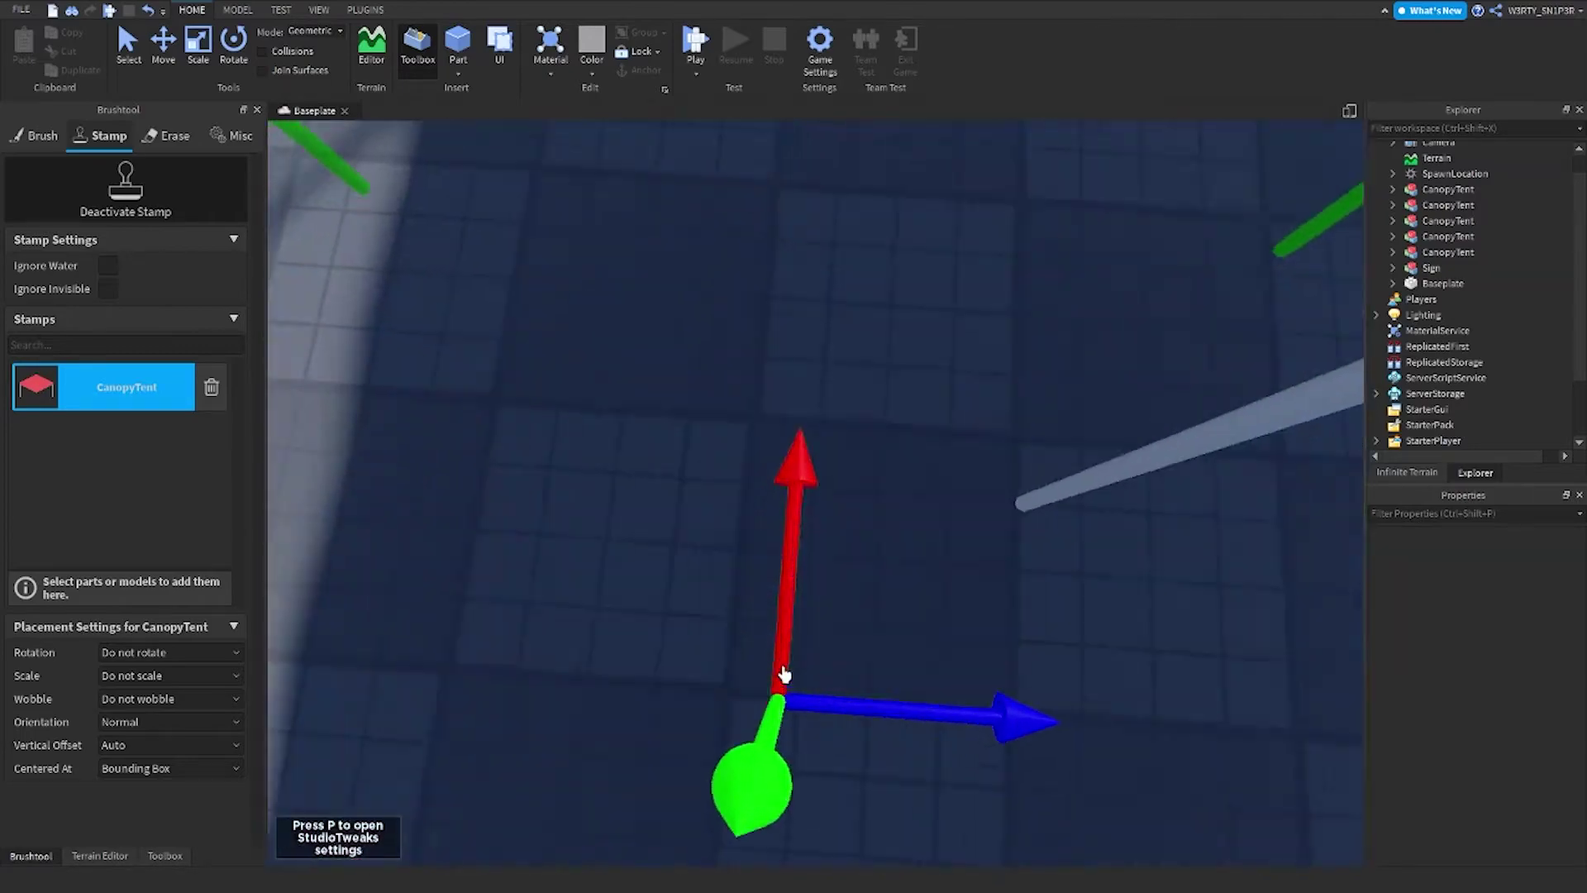
scroll(783, 674, down, 10)
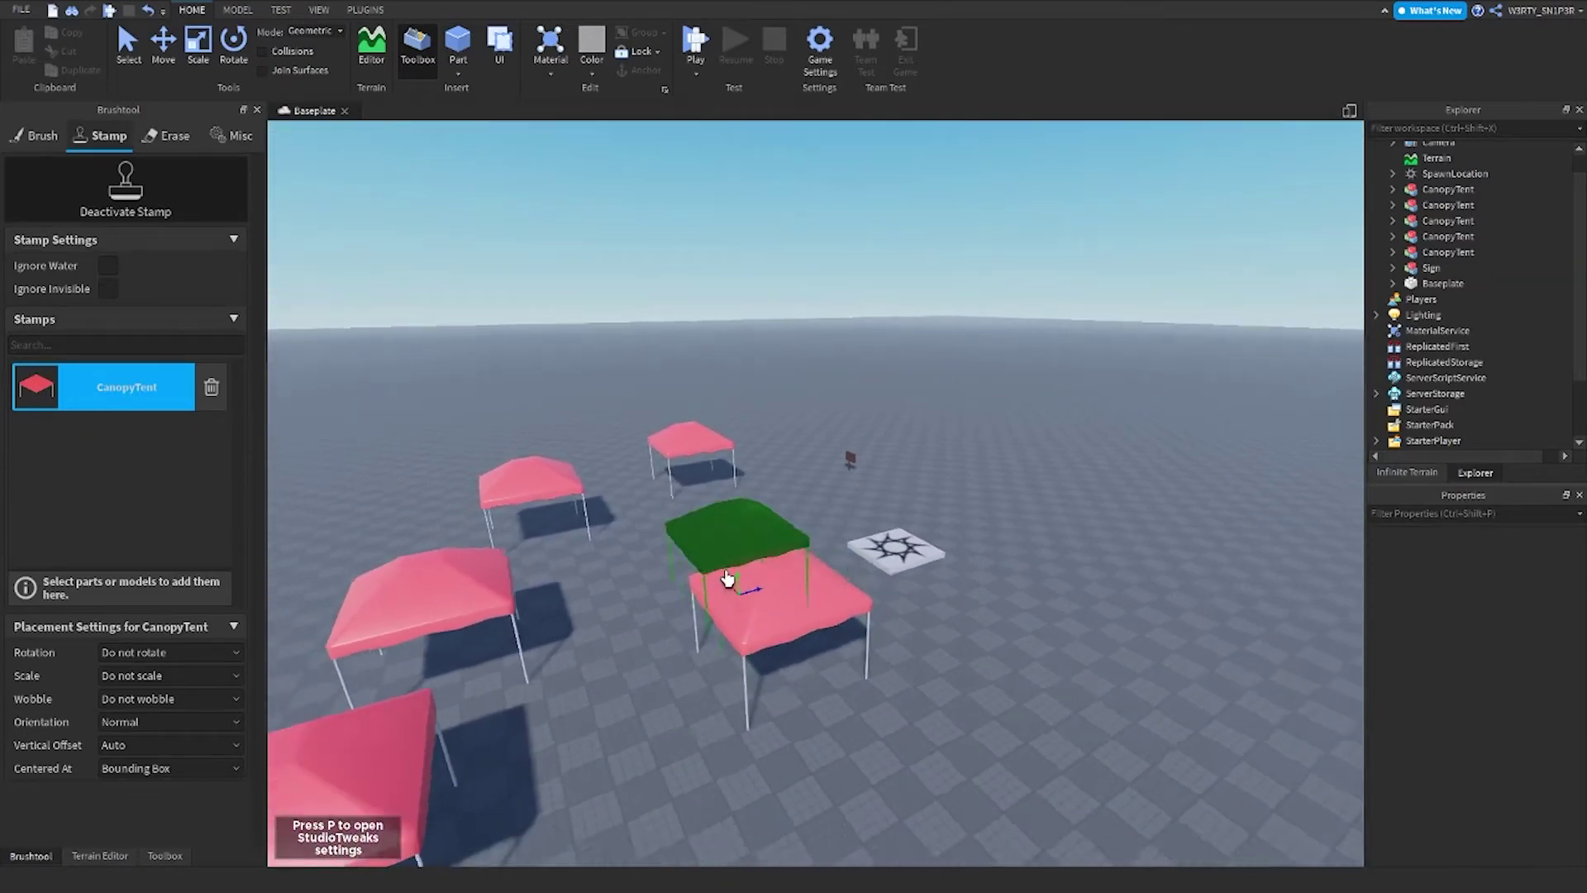
key(s)
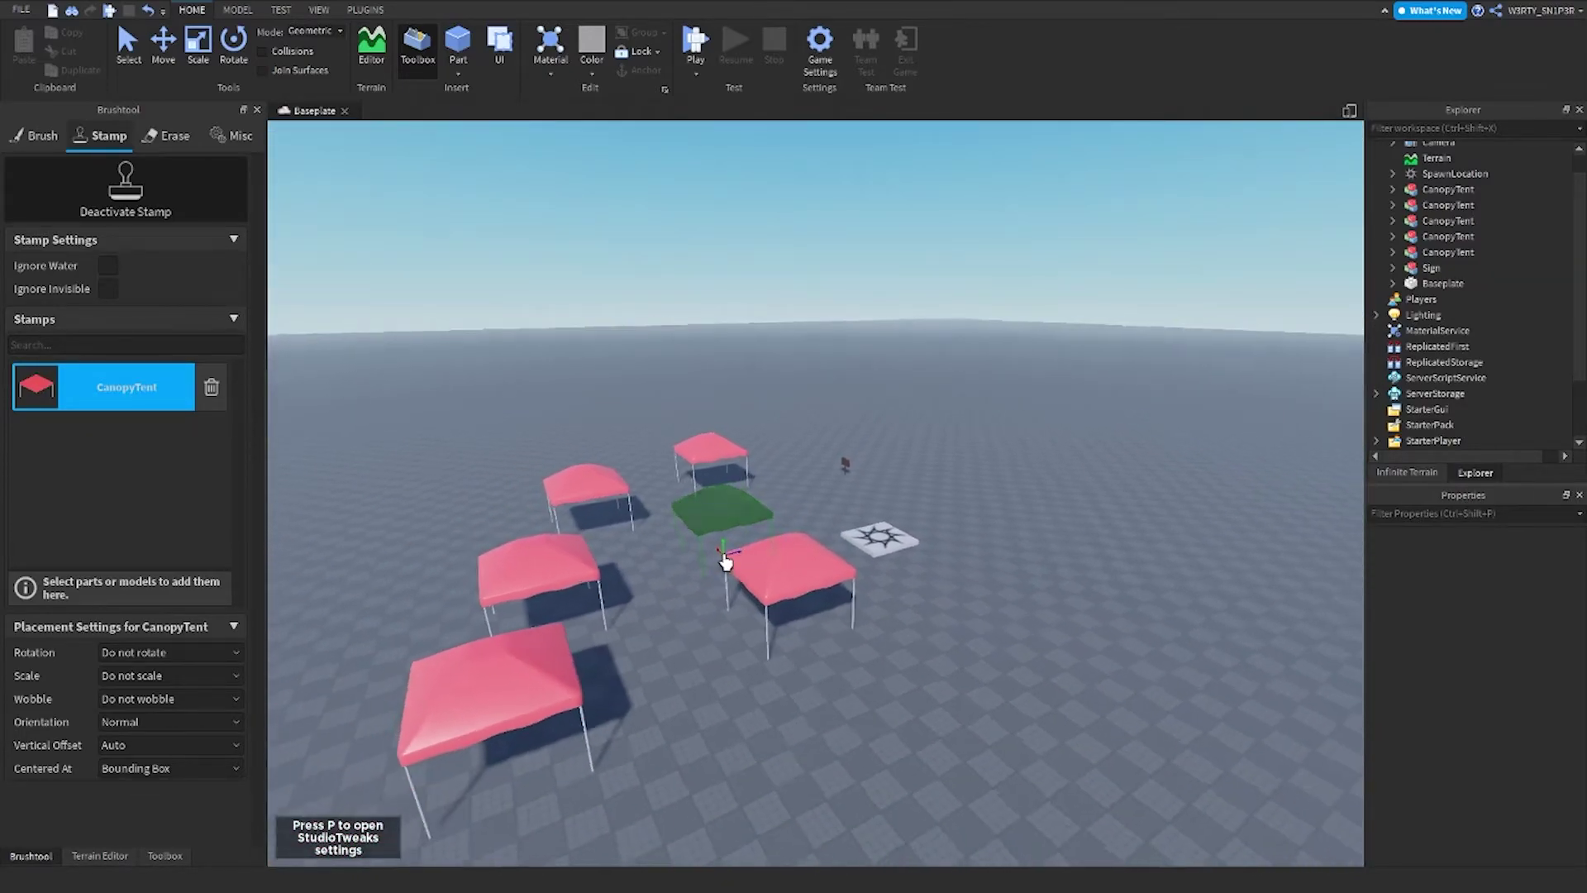
right_drag(833, 671, 832, 670)
key(w)
key(w)
key(s)
click(789, 502)
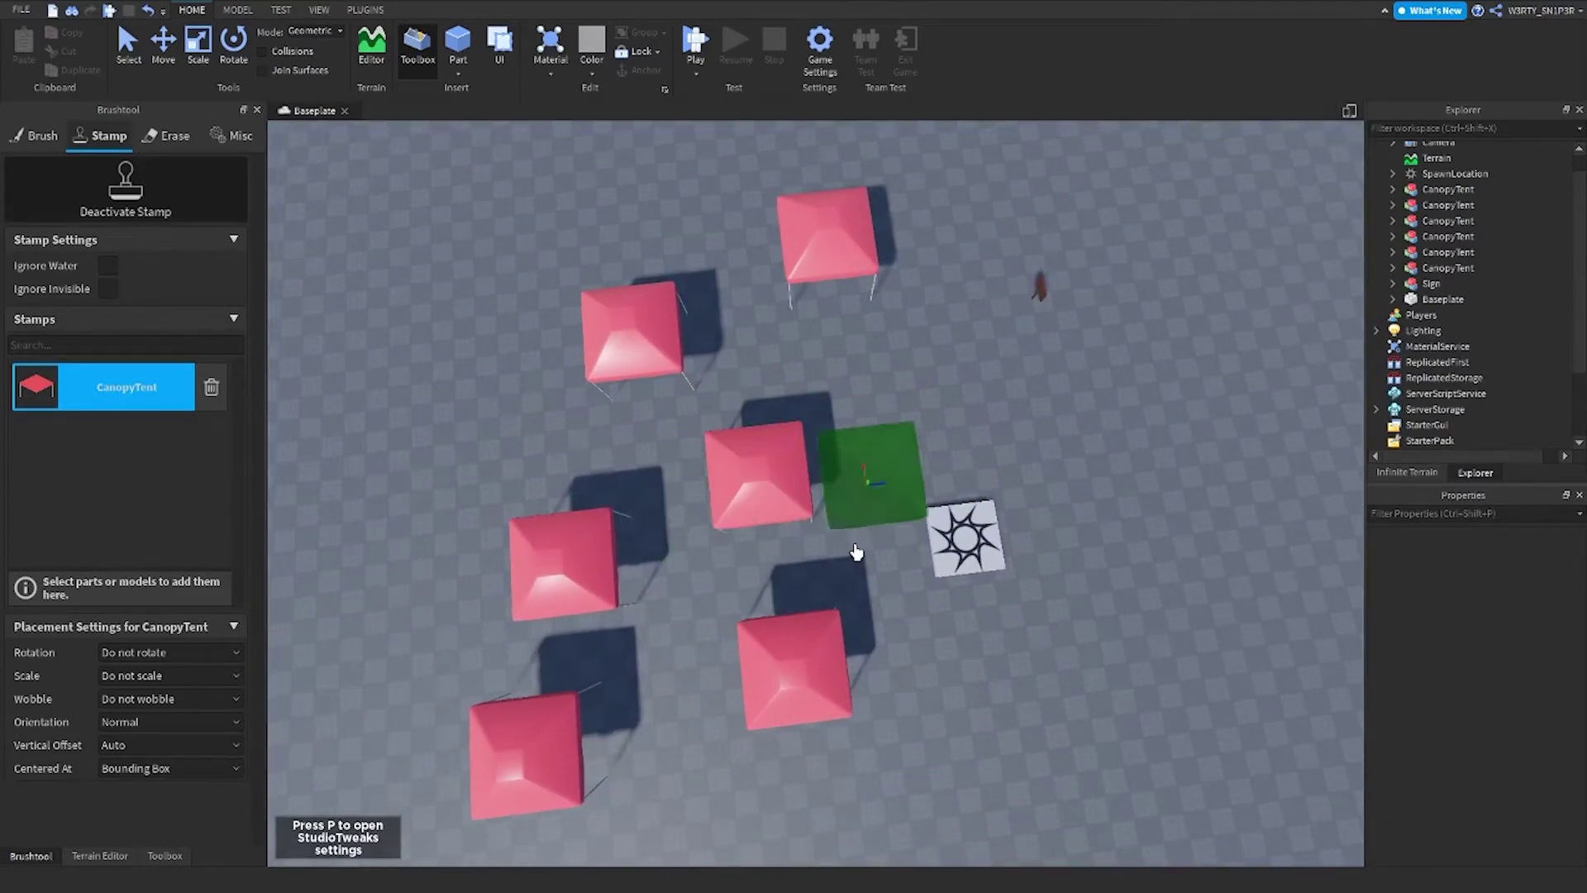
Step: Stamp two more CanopyTents around the group, and undo the latest stamps until only two tents are left
key(s)
key(a)
click(514, 415)
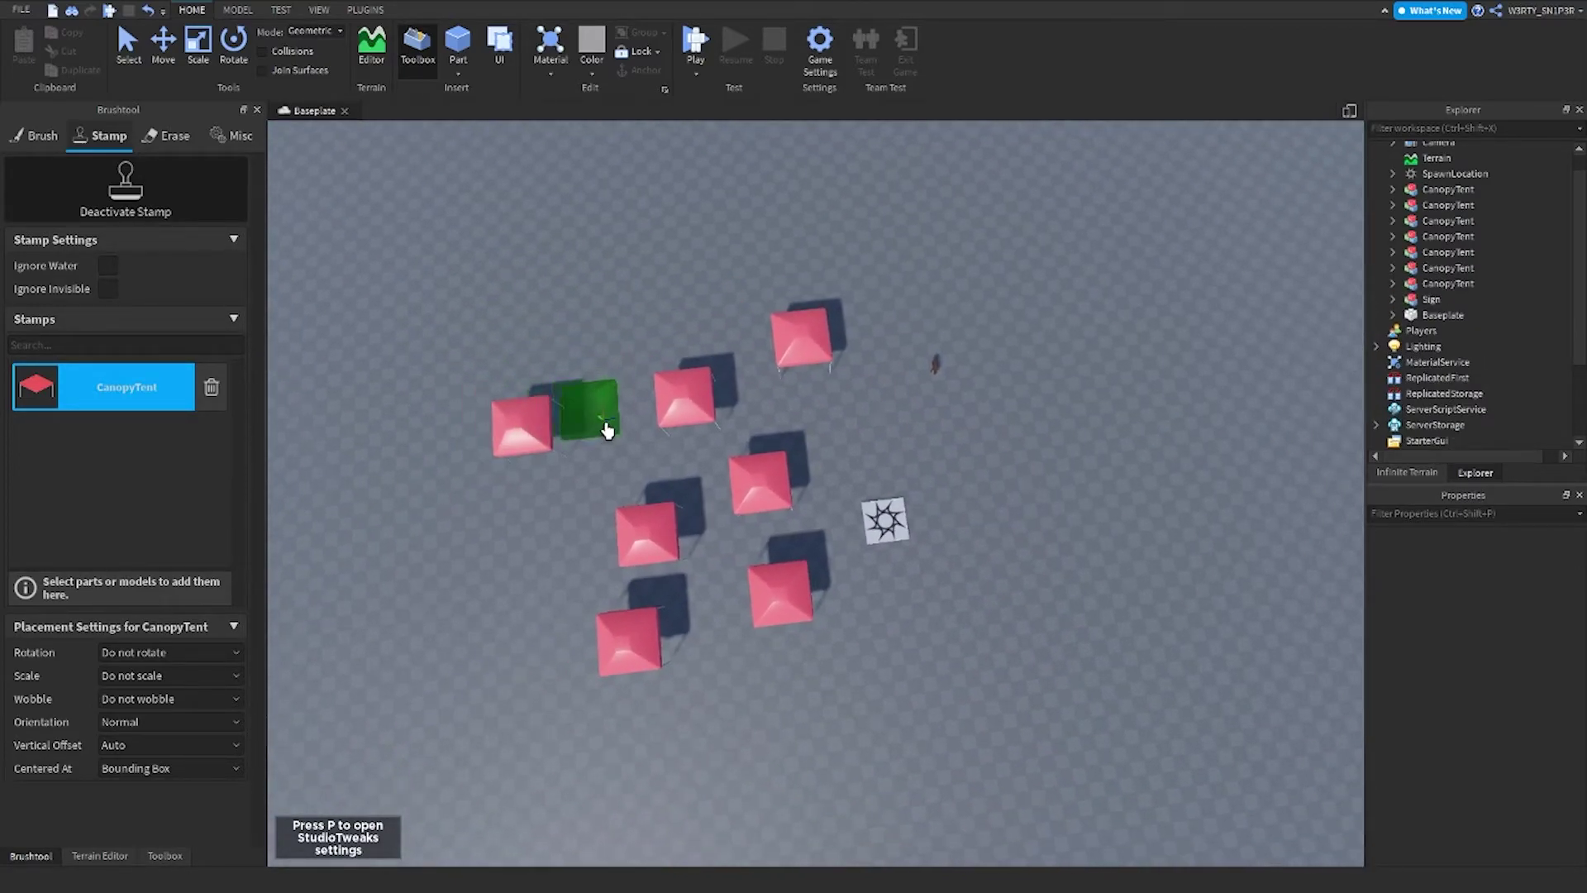
scroll(711, 694, up, 8)
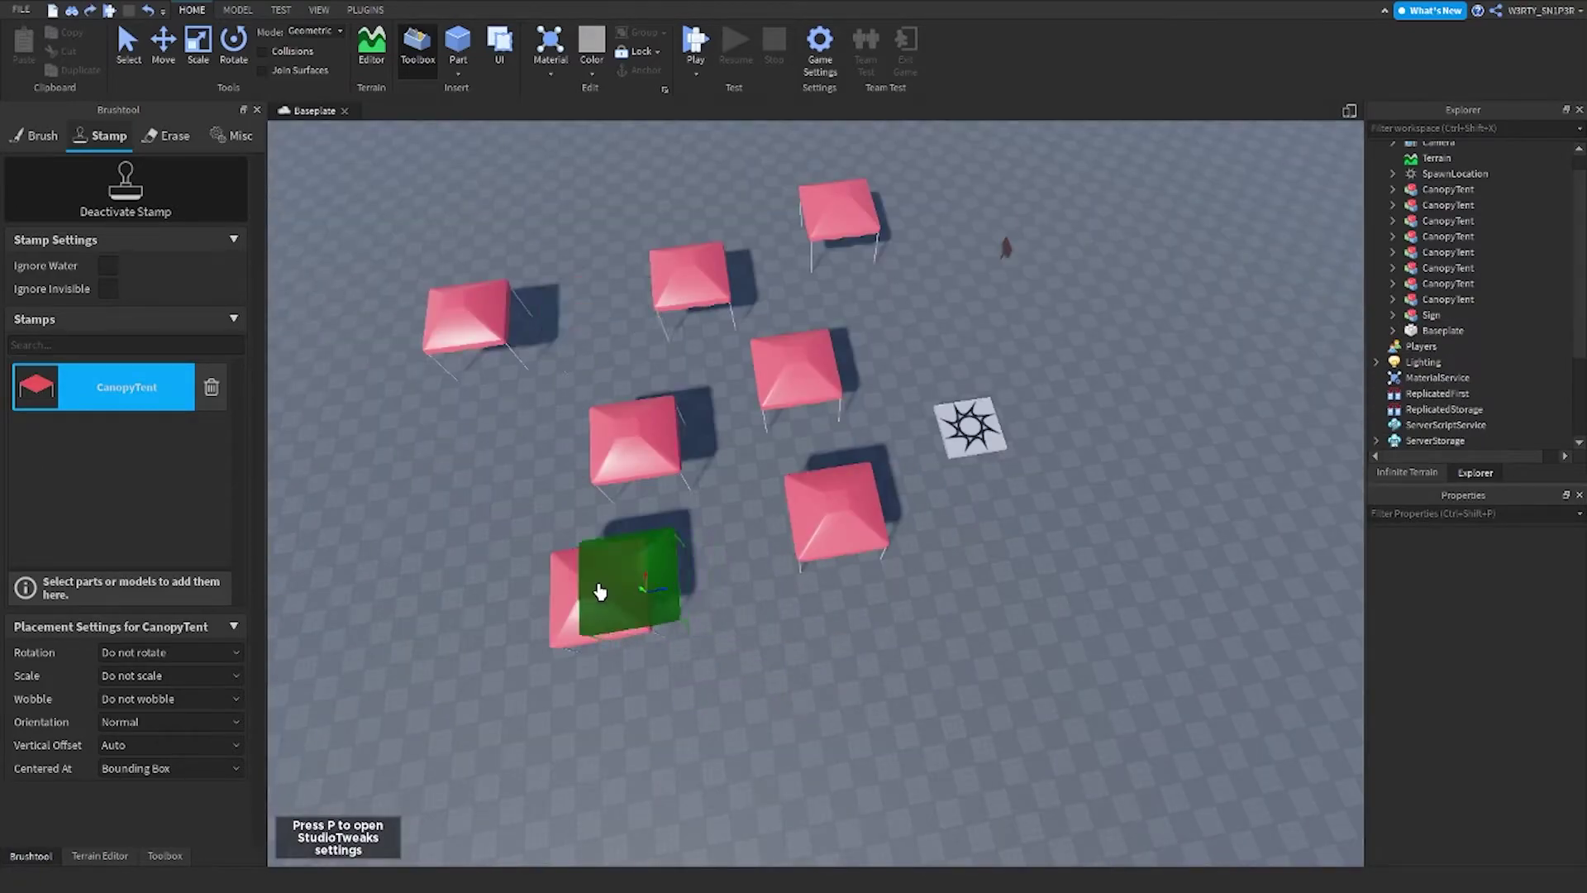
key(ctrl+z)
key(ctrl+z)
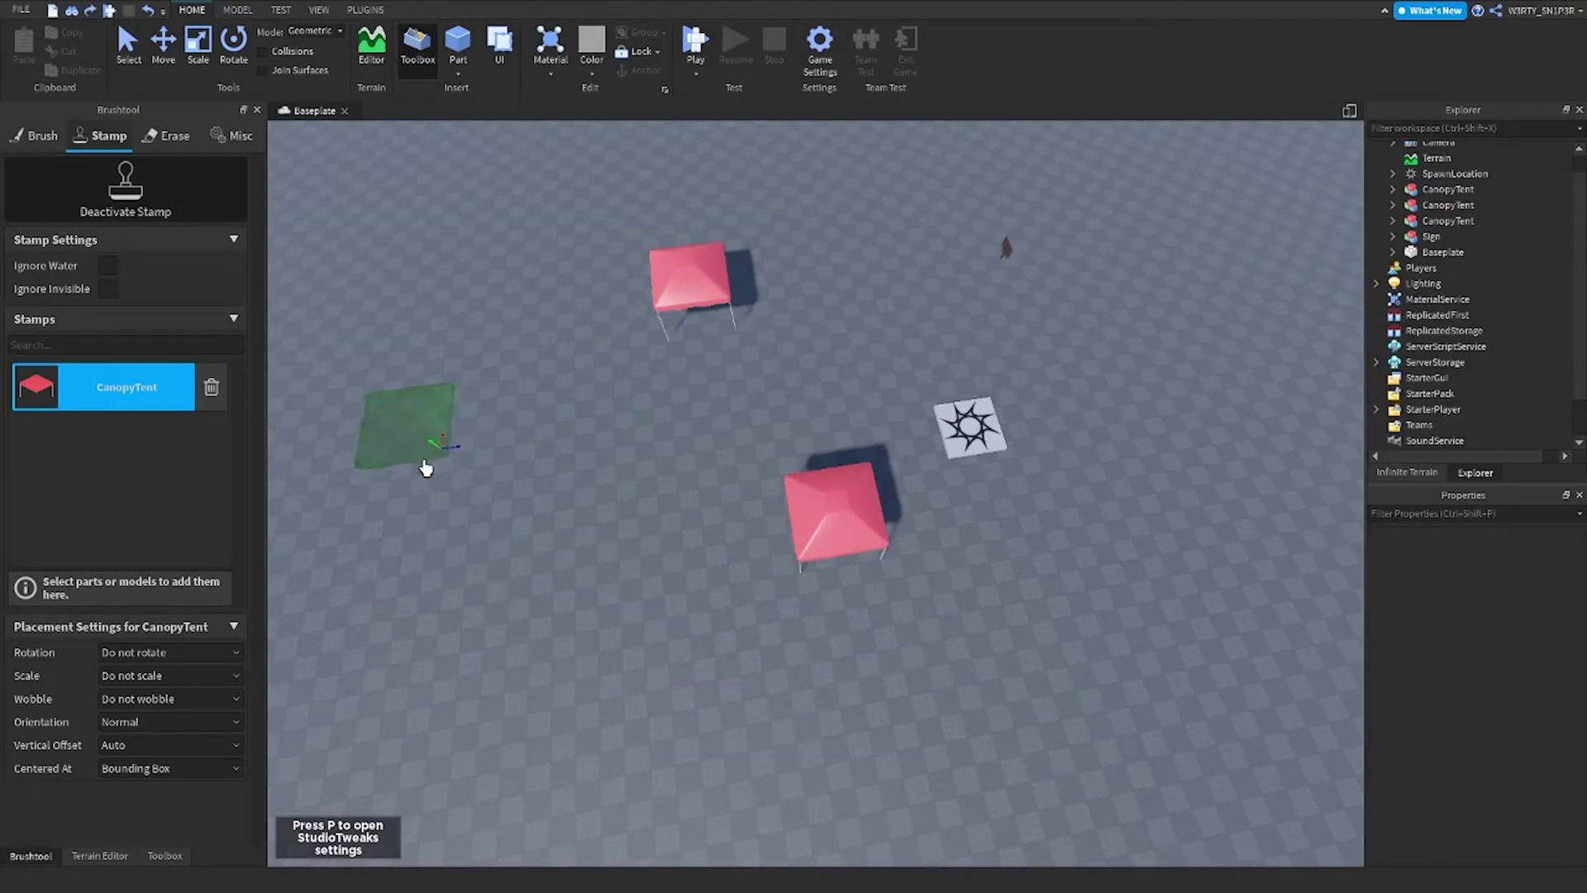
Step: Compare the brush's general placement settings with the placement settings for the CanopyTent stamp, and check the Misc settings
click(41, 135)
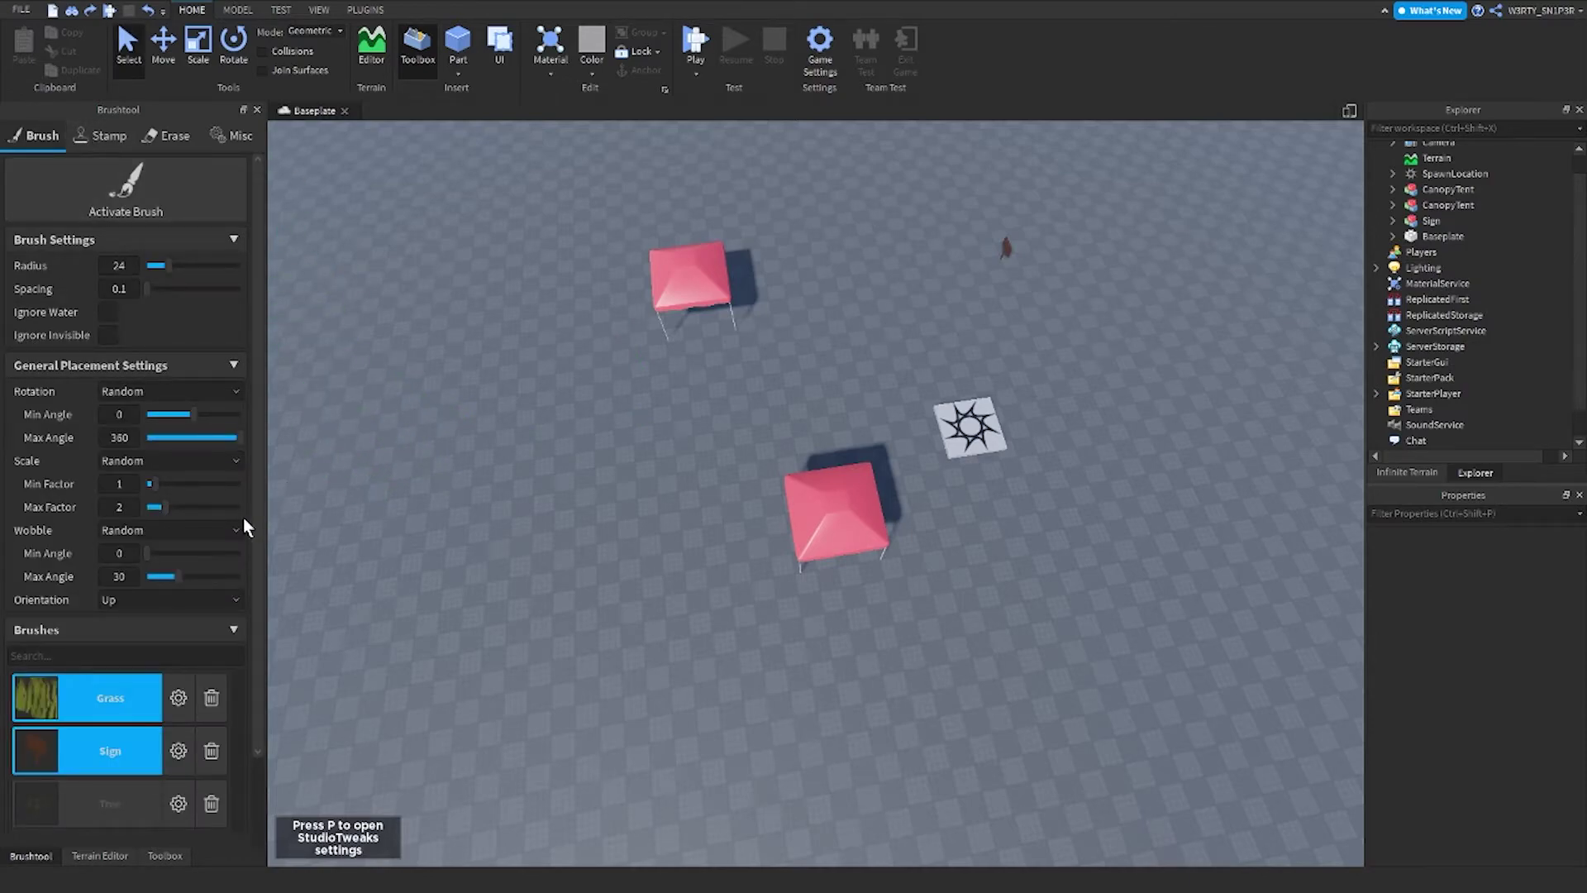
click(105, 138)
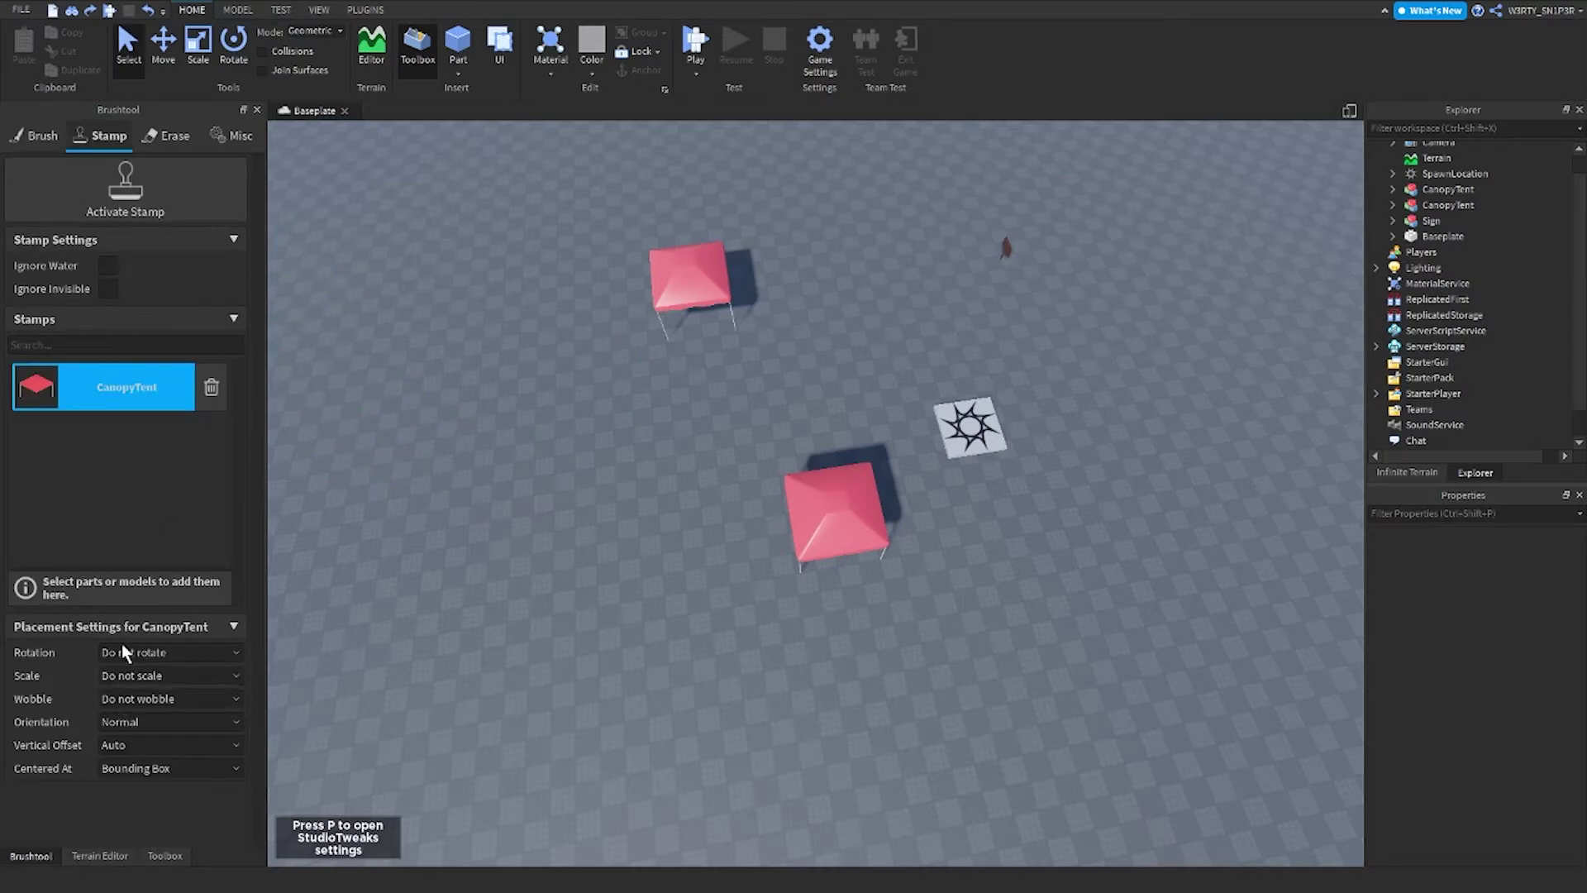
key(w)
right_drag(527, 613, 522, 609)
key(s)
key(a)
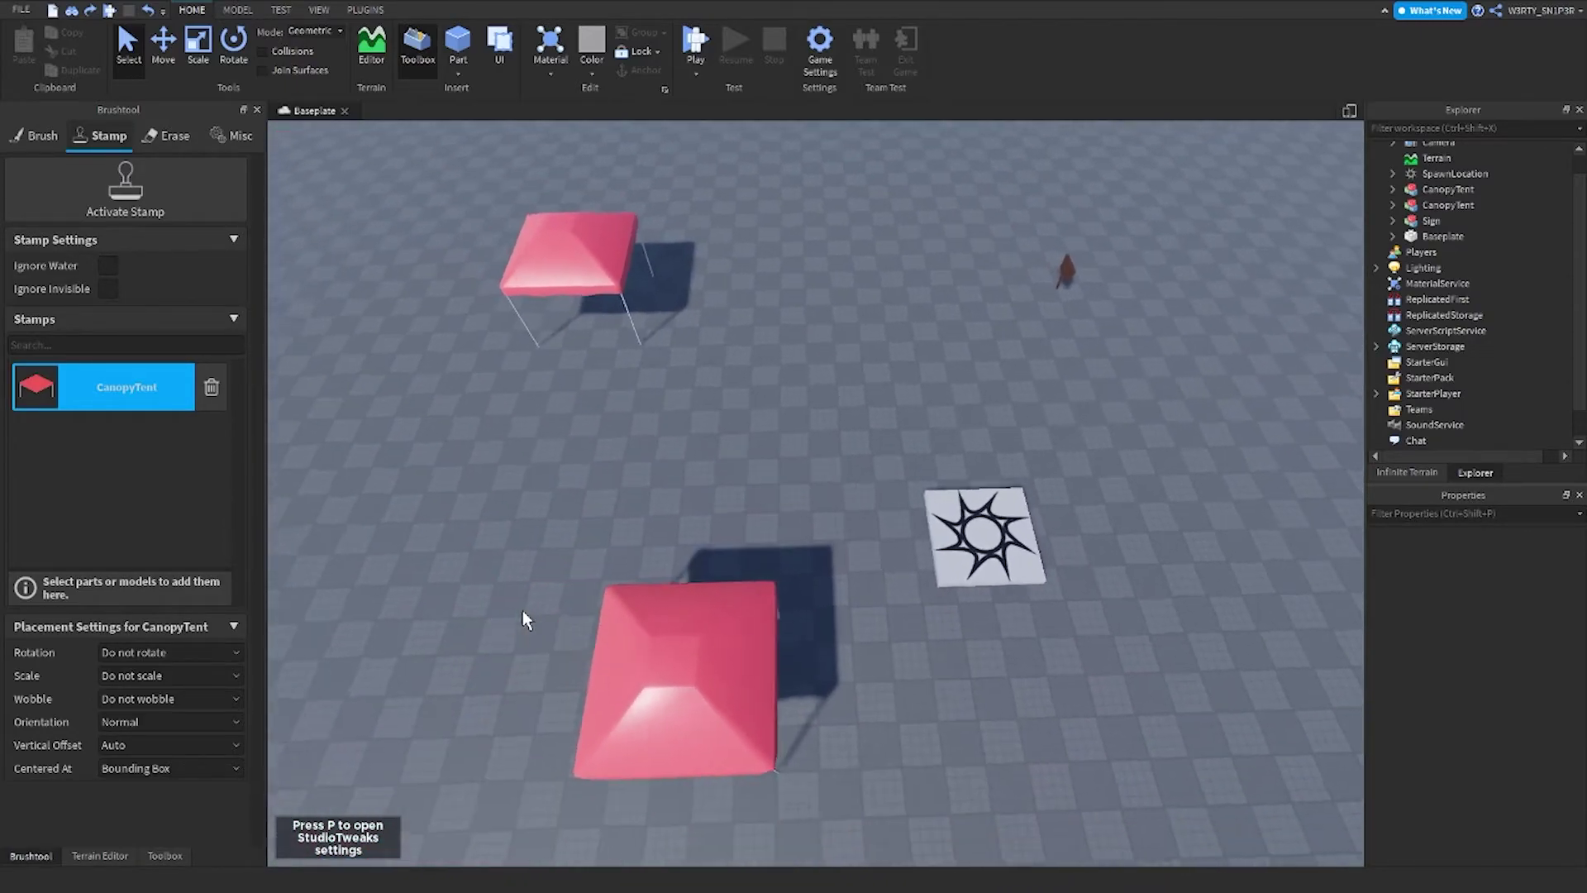
key(d)
key(w)
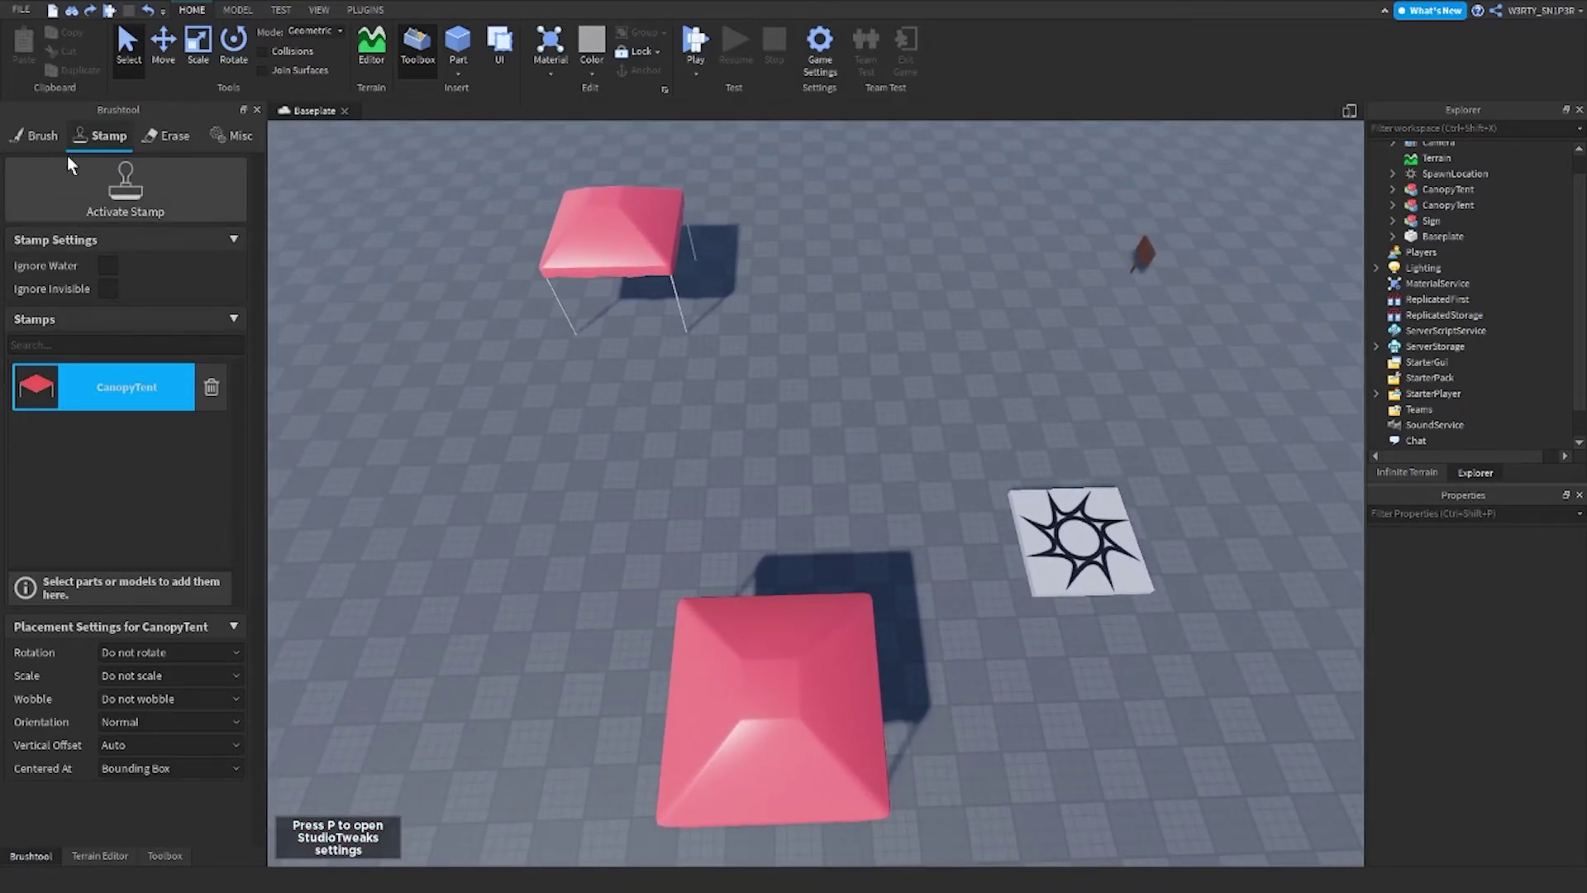
click(231, 138)
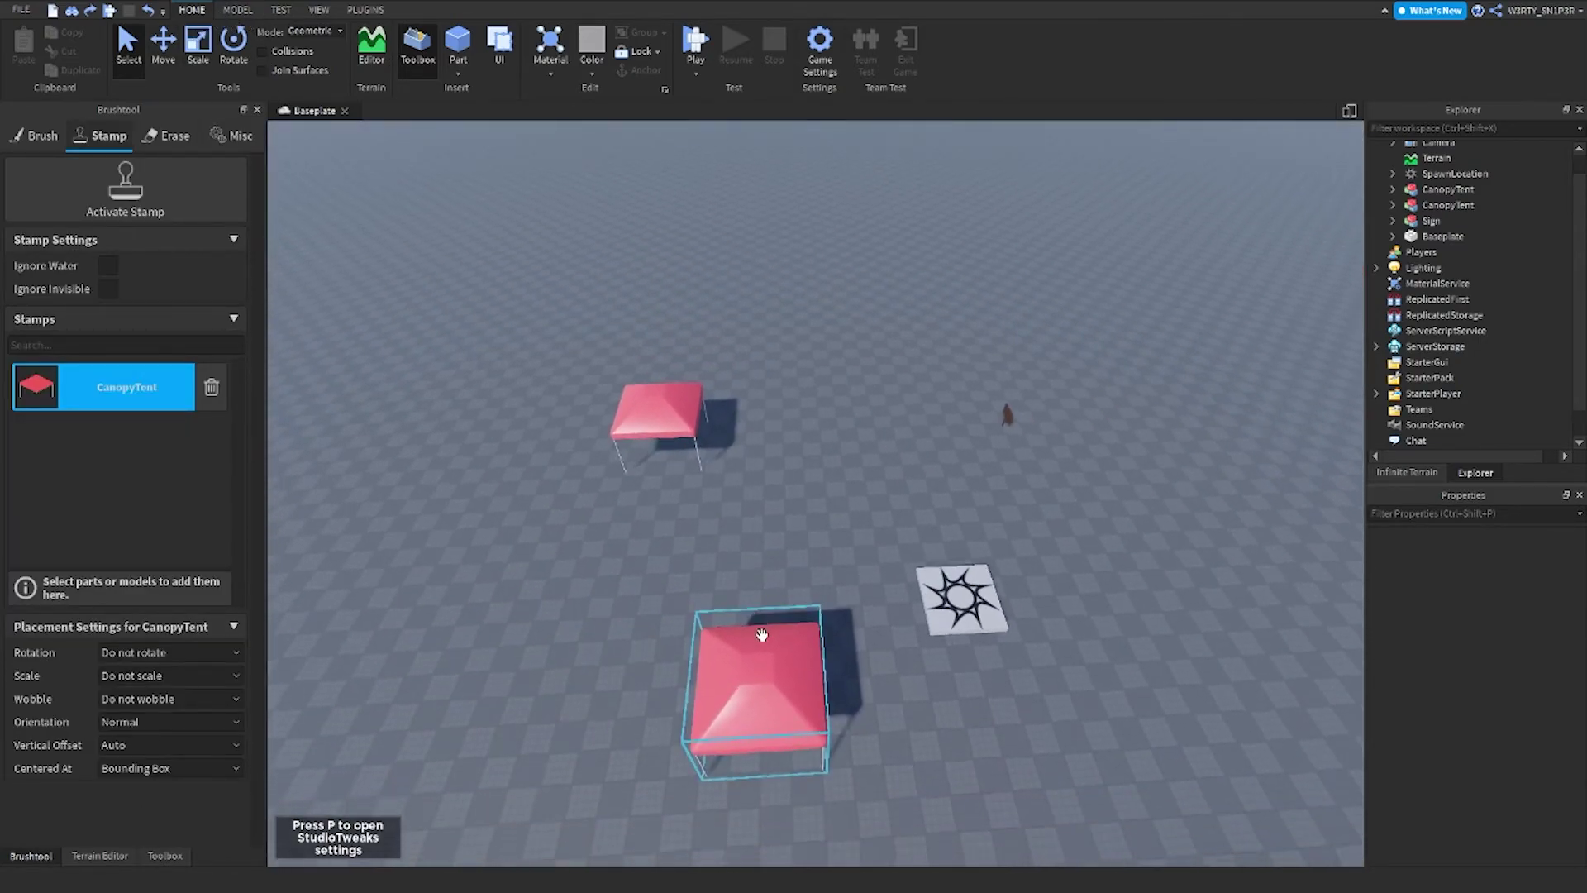
scroll(691, 578, up, 2)
key(w)
right_drag(691, 578, 681, 560)
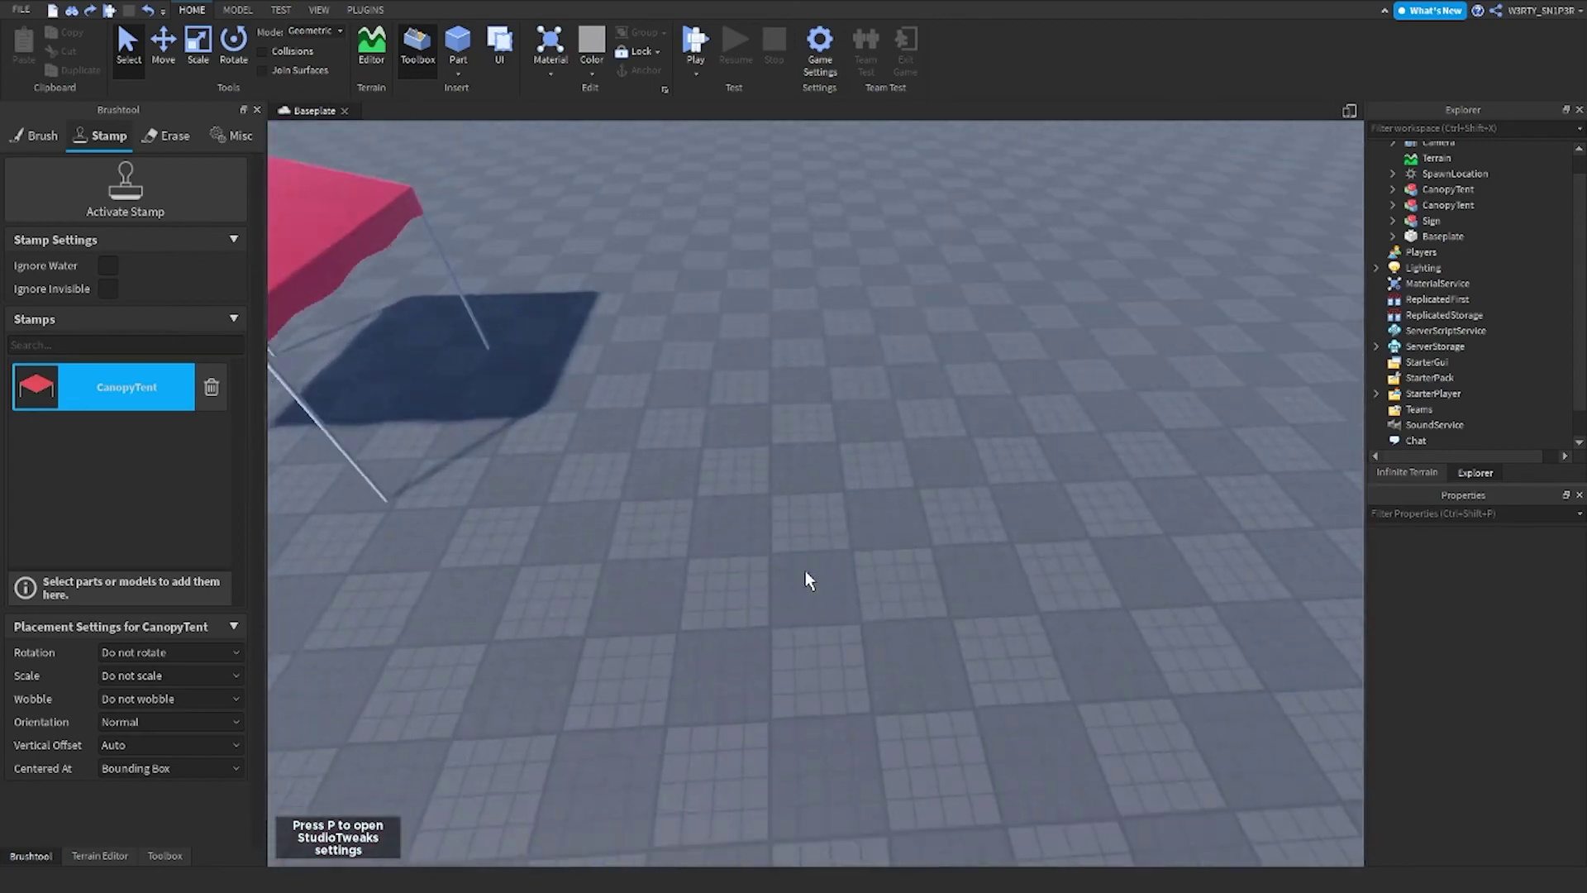
key(e)
key(s)
right_drag(997, 772, 1015, 760)
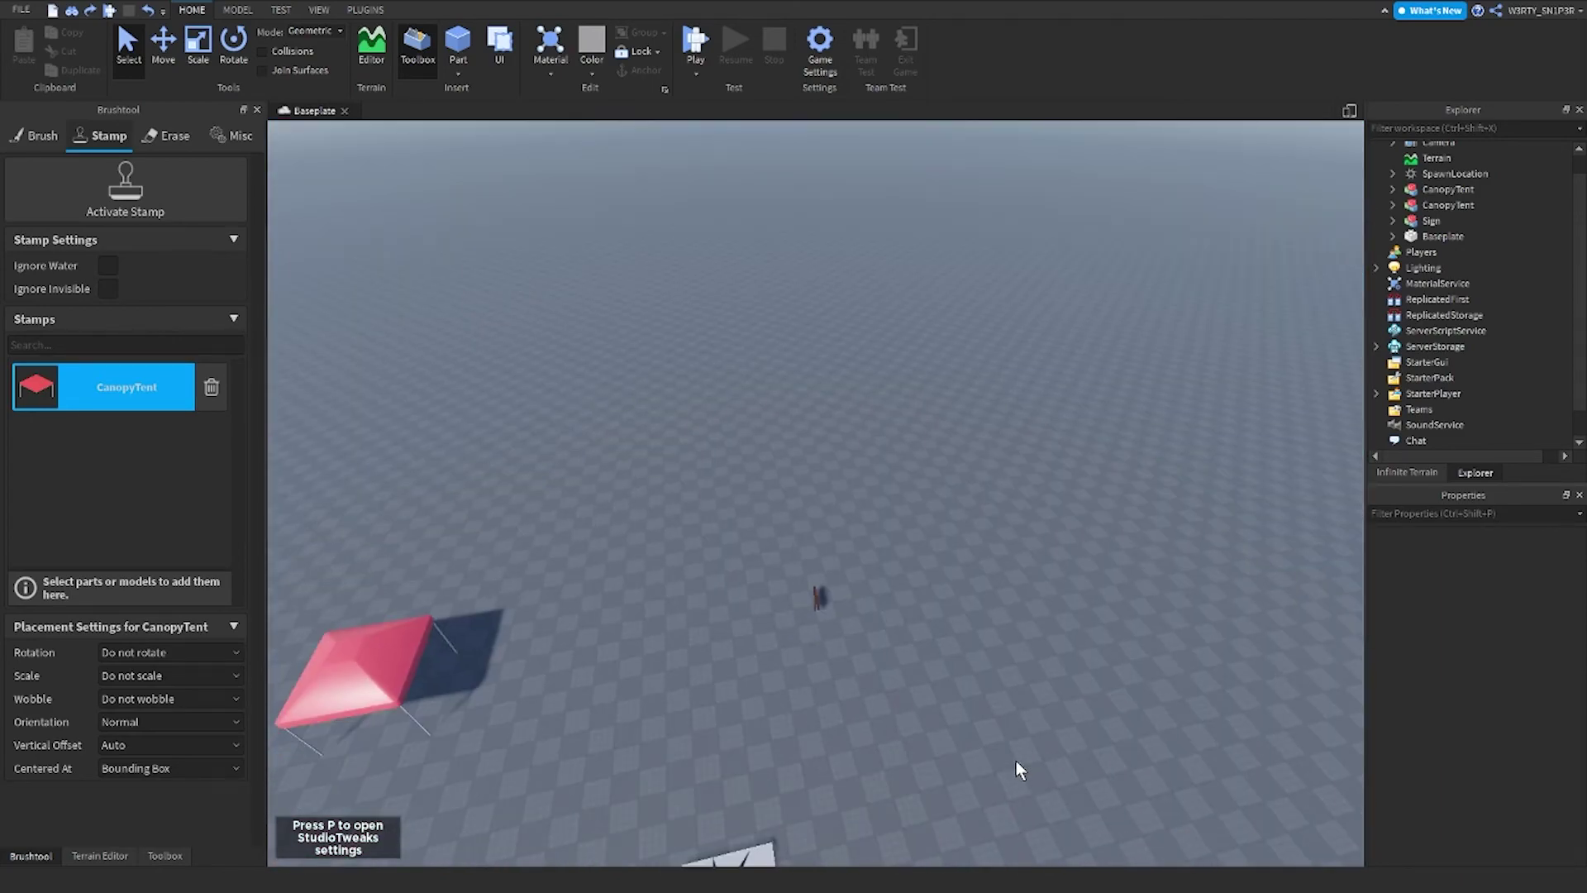